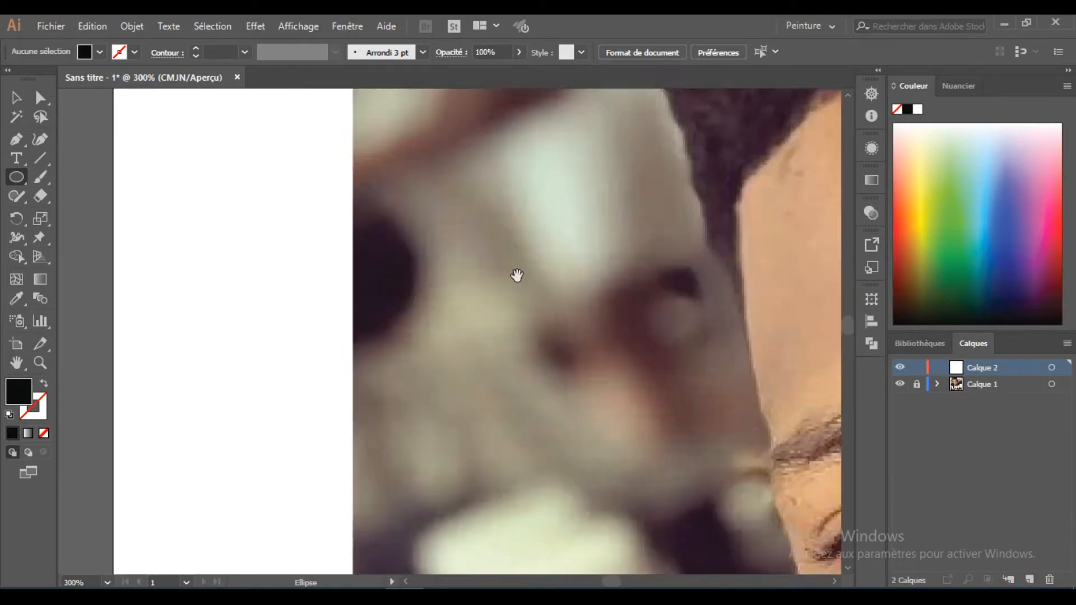
pyautogui.moveTo(395, 203)
pyautogui.mouseDown()
pyautogui.moveTo(402, 421)
pyautogui.moveTo(393, 454)
pyautogui.mouseUp()
pyautogui.click(403, 52)
pyautogui.click(381, 176)
pyautogui.click(510, 409)
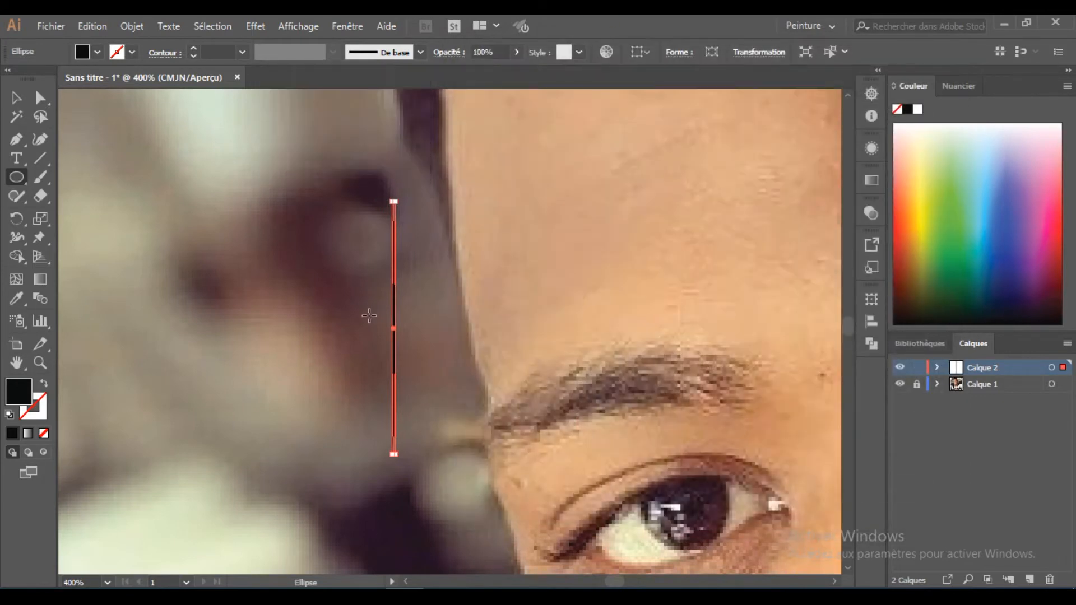
pyautogui.press('Delete')
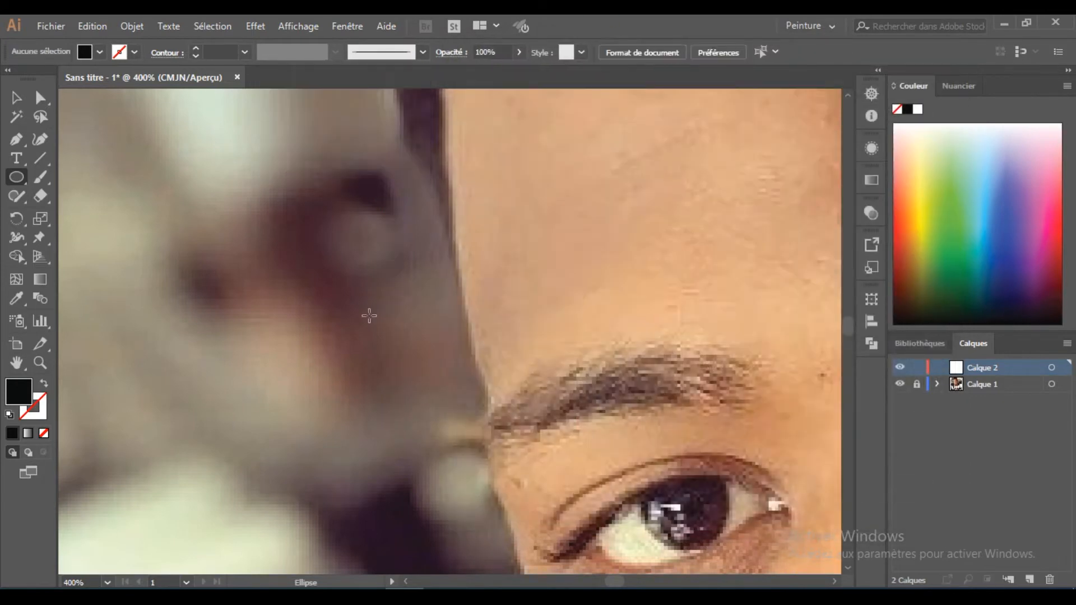
# - Set up the Paintbrush with the thin tapered art brush, a black stroke and no fill
pyautogui.press('b')
pyautogui.click(426, 52)
pyautogui.doubleClick(364, 157)
pyautogui.click(764, 343)
pyautogui.click(801, 377)
pyautogui.click(829, 500)
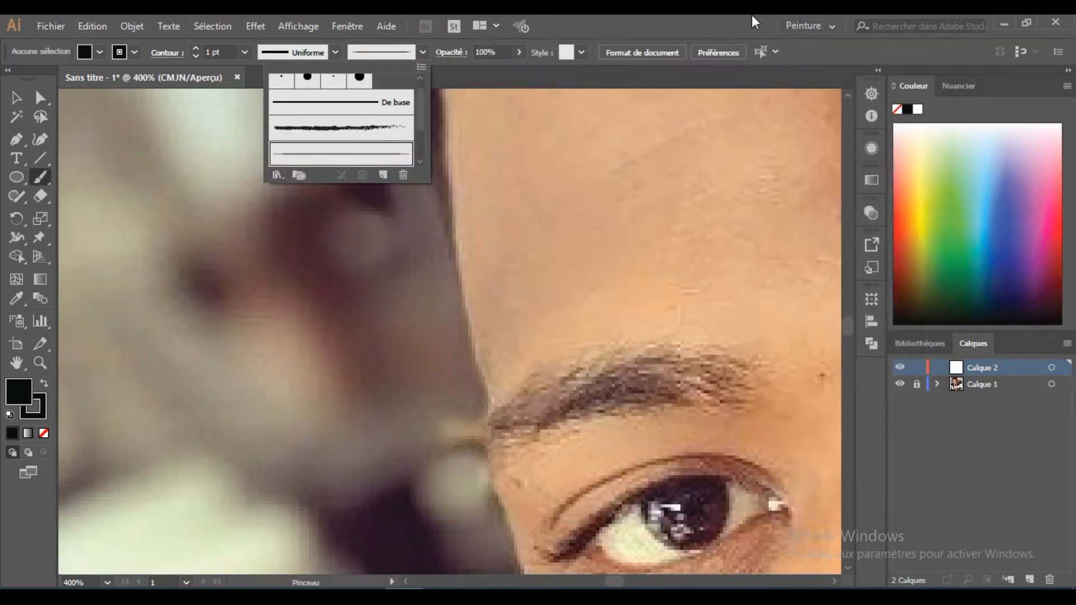
pyautogui.press('Escape')
pyautogui.click(43, 434)
# - Trace the upper lip's inner edge from the mouth's left corner to the middle teeth, and set the stroke to 2 pt
pyautogui.scroll(-4, 271, 361)
pyautogui.scroll(5, 403, 395)
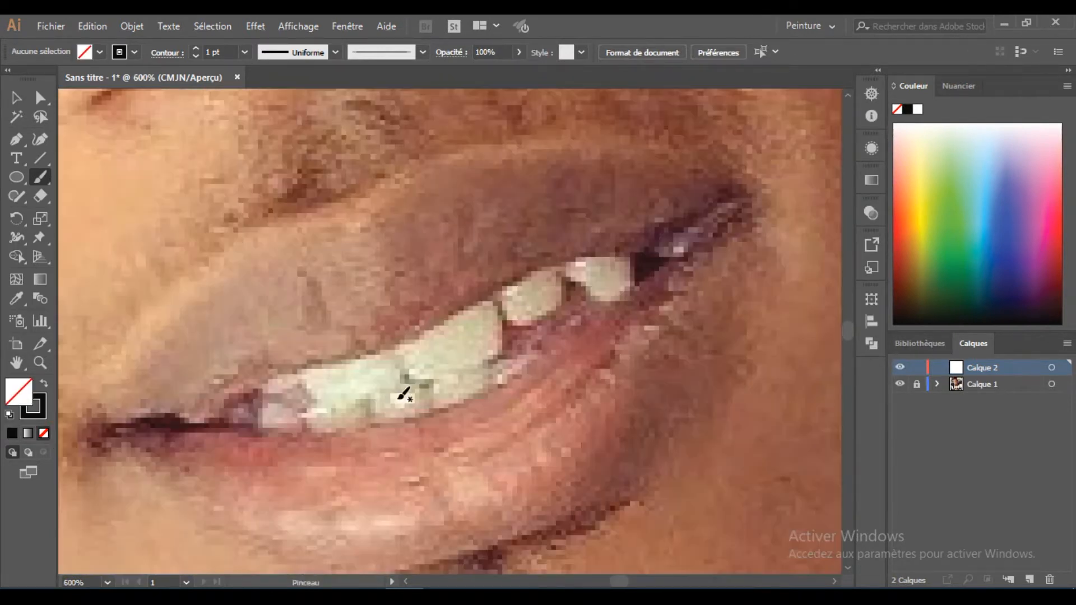
pyautogui.moveTo(177, 421); pyautogui.dragTo(204, 417)
pyautogui.moveTo(284, 367)
pyautogui.mouseDown()
pyautogui.moveTo(237, 396)
pyautogui.moveTo(450, 326)
pyautogui.mouseUp()
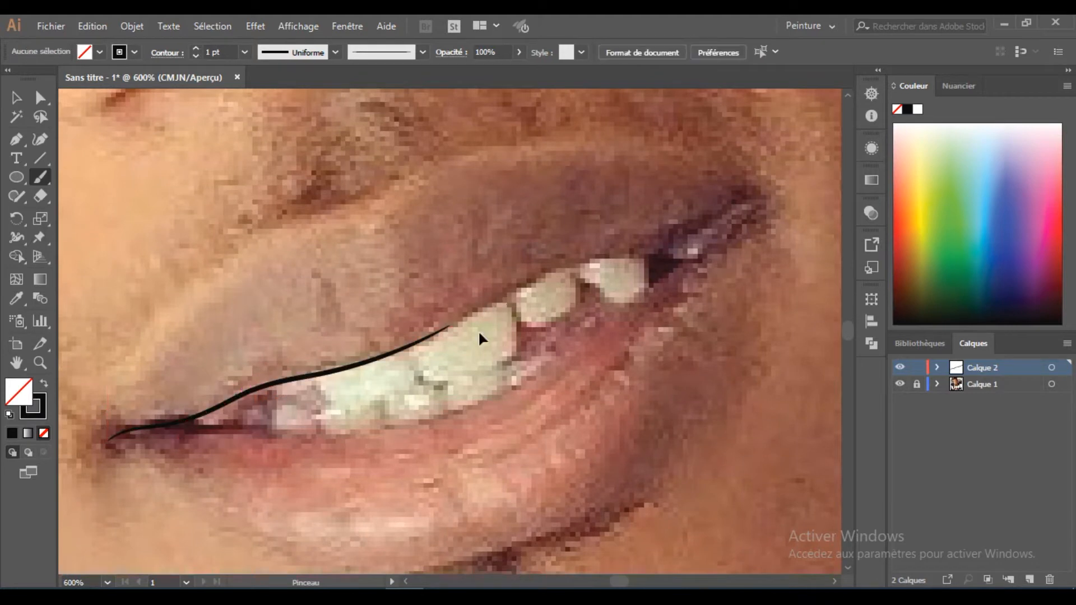
pyautogui.click(242, 52)
pyautogui.click(262, 135)
# - Extend the upper lip's inner line along the tops of the teeth to the mouth's right corner
pyautogui.scroll(3, 426, 412)
pyautogui.hscroll(3, 426, 412)
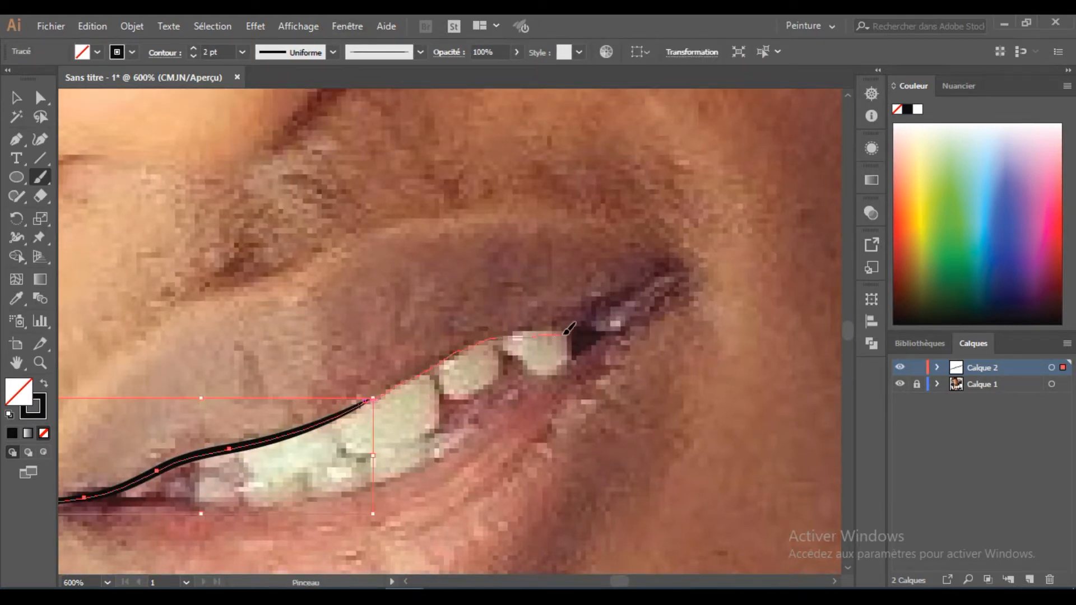
pyautogui.moveTo(568, 329); pyautogui.dragTo(568, 331)
pyautogui.hscroll(3, 569, 331)
pyautogui.scroll(1, 569, 331)
pyautogui.moveTo(504, 361); pyautogui.dragTo(489, 361)
pyautogui.hotkey('ctrl', 'shift', 'a')
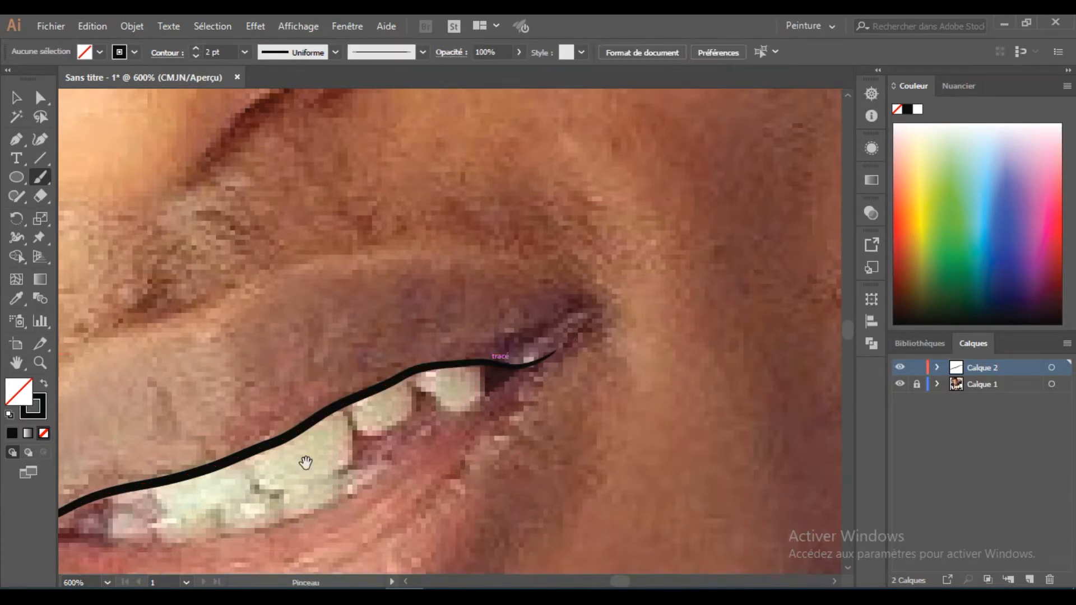
# - Trace the lower lip's inner edge beneath the teeth with a 2 pt stroke, joining both corners of the mouth
pyautogui.scroll(-5, 157, 396)
pyautogui.hscroll(-4, 157, 396)
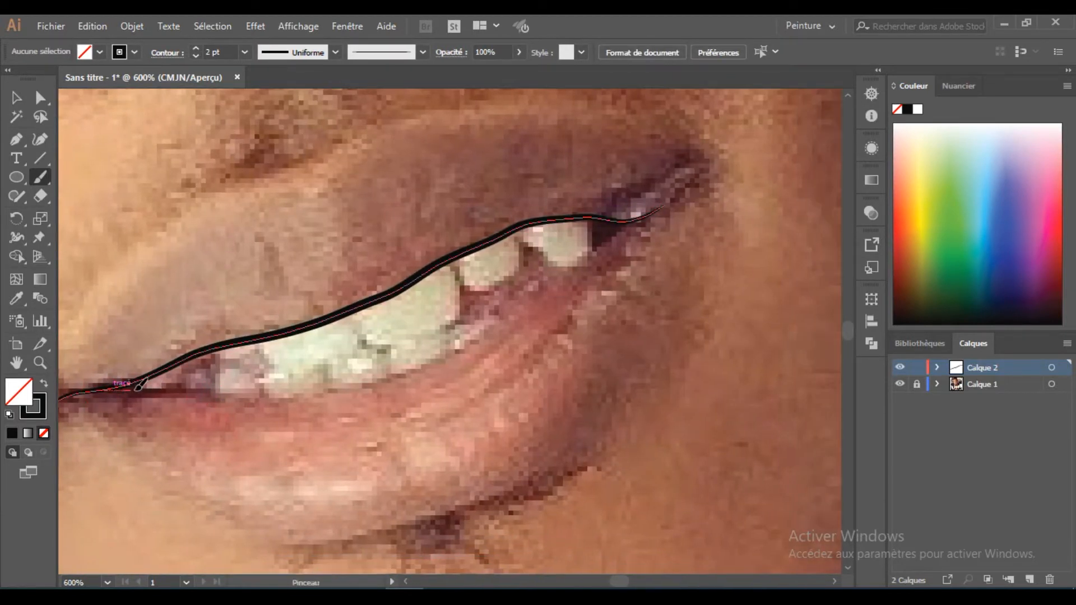
pyautogui.moveTo(327, 388); pyautogui.dragTo(342, 387)
pyautogui.moveTo(430, 348); pyautogui.dragTo(327, 396)
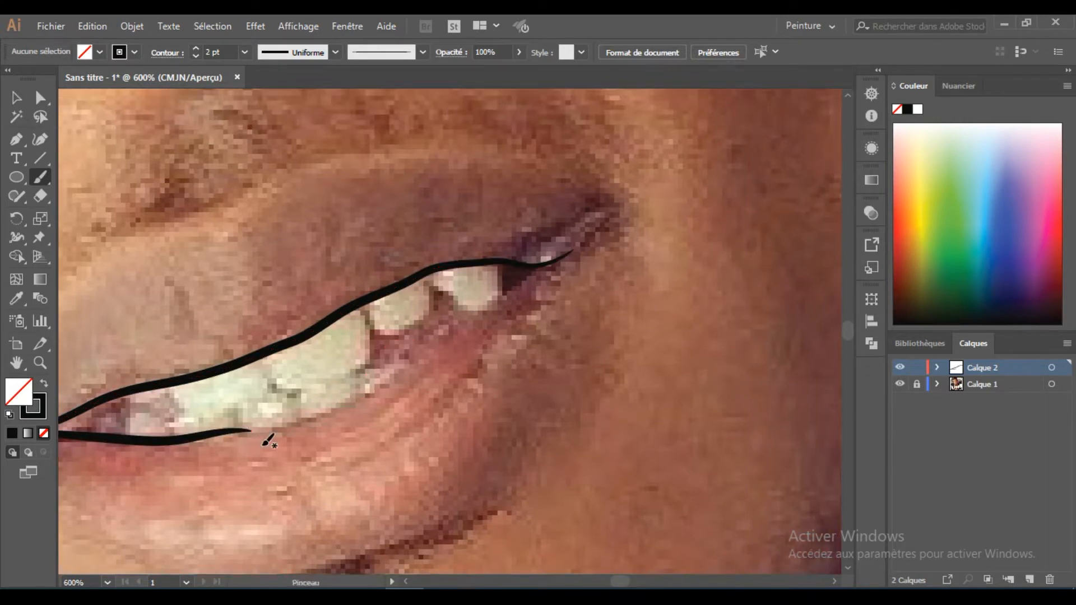
pyautogui.moveTo(265, 441); pyautogui.dragTo(361, 437)
pyautogui.keyDown('ctrl'); pyautogui.click(186, 445); pyautogui.keyUp('ctrl')
pyautogui.moveTo(121, 434)
pyautogui.mouseDown()
pyautogui.moveTo(340, 430)
pyautogui.moveTo(187, 444)
pyautogui.mouseUp()
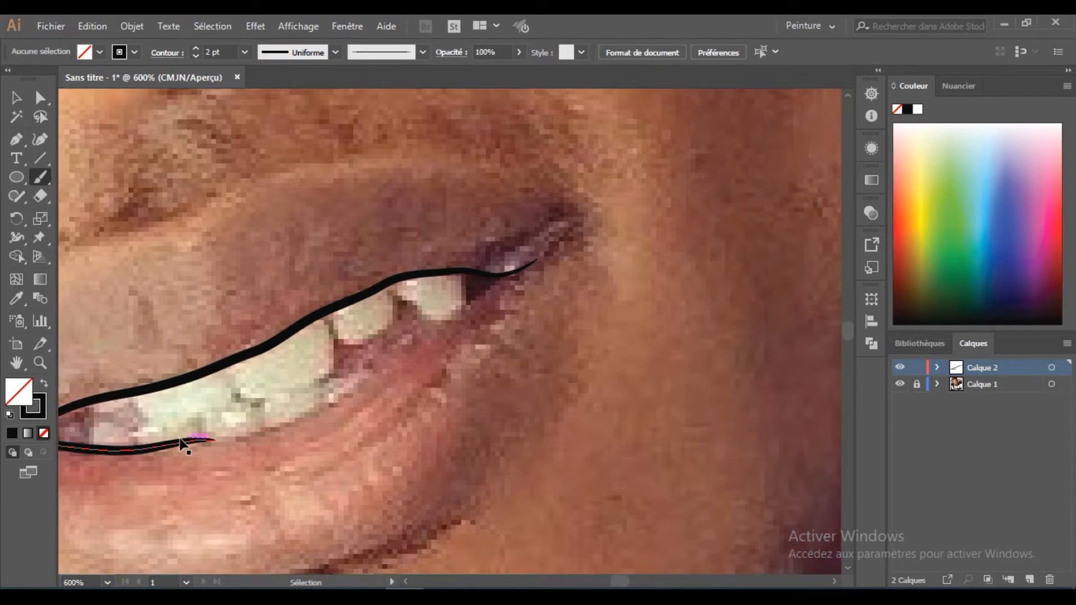
pyautogui.keyDown('ctrl'); pyautogui.click(180, 441); pyautogui.keyUp('ctrl')
pyautogui.moveTo(514, 273); pyautogui.dragTo(535, 263)
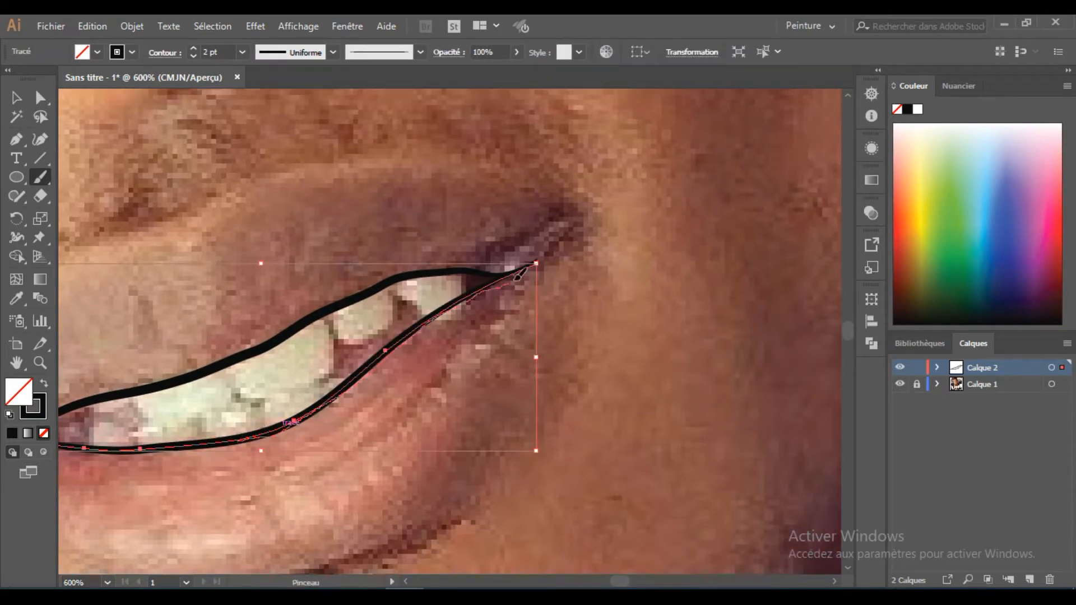
pyautogui.hotkey('ctrl', 'shift', 'a')
# - Trace the outer contour of the lower lip with one curved 2 pt brush stroke
pyautogui.scroll(-5, 524, 281)
pyautogui.scroll(5, 463, 312)
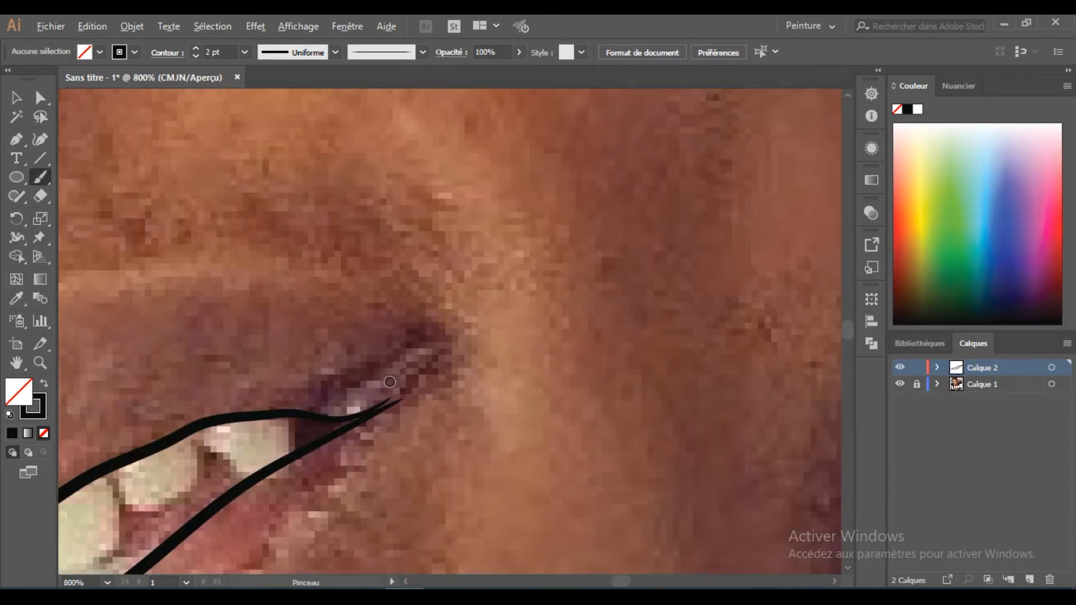
pyautogui.scroll(-3, 403, 387)
pyautogui.scroll(-2, 355, 456)
pyautogui.scroll(4, 430, 387)
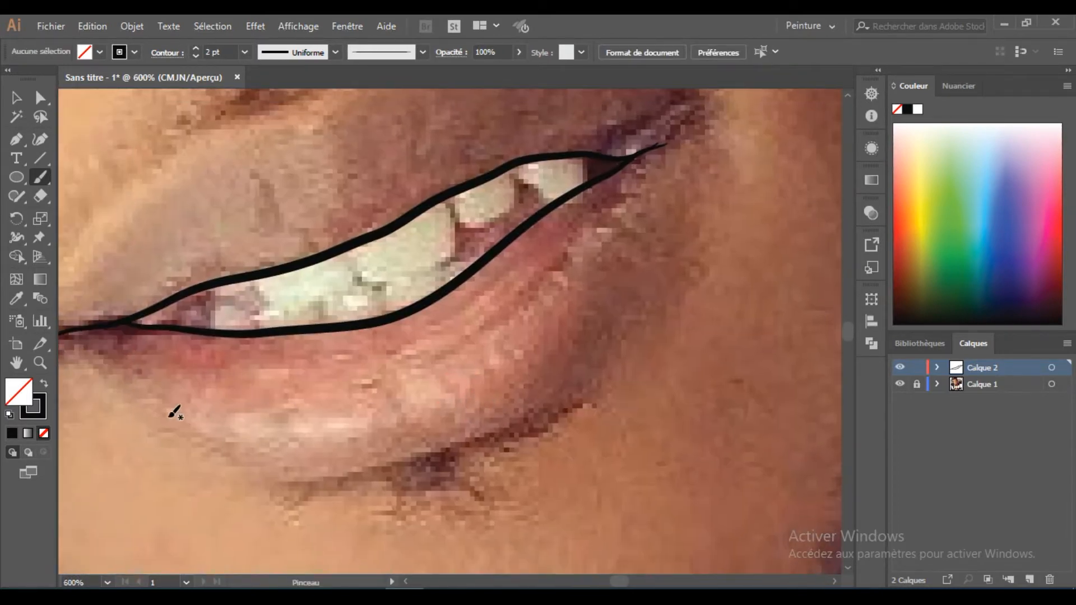
pyautogui.moveTo(594, 378); pyautogui.dragTo(609, 357)
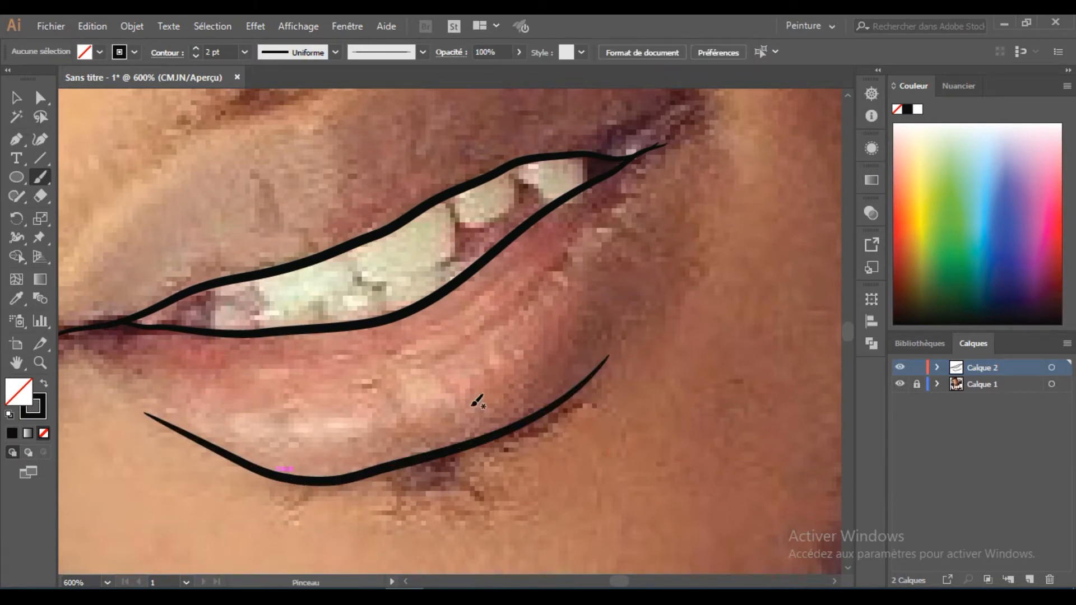
# - Draw 0.5 pt finishing strokes at the mouth corners: a small hook on the left and a short slanted line on the right
pyautogui.scroll(-3, 443, 431)
pyautogui.scroll(5, 339, 446)
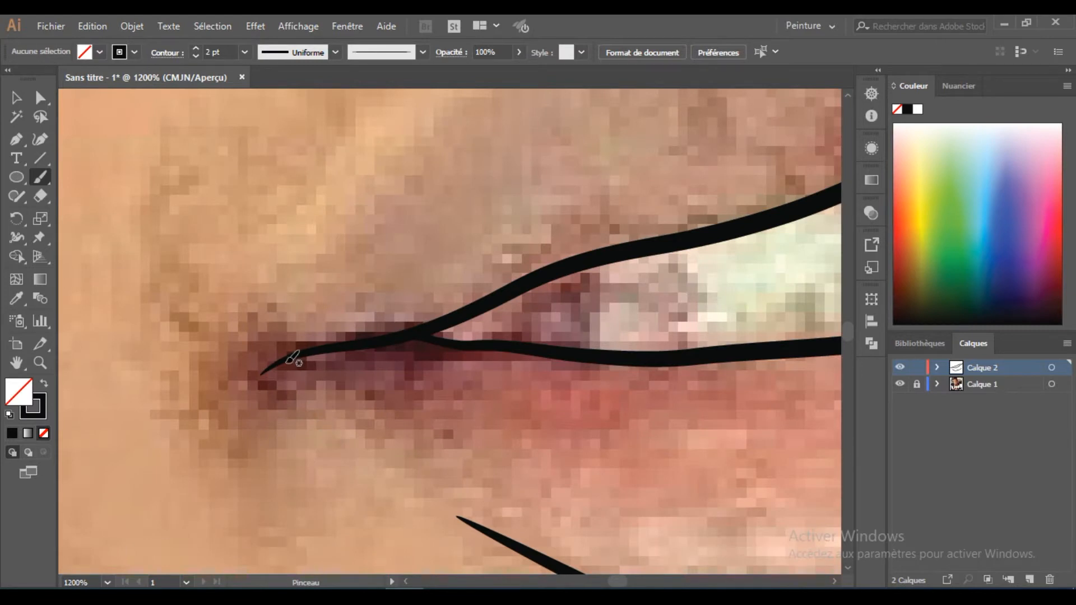
pyautogui.click(245, 52)
pyautogui.click(264, 90)
pyautogui.moveTo(269, 368); pyautogui.dragTo(312, 404)
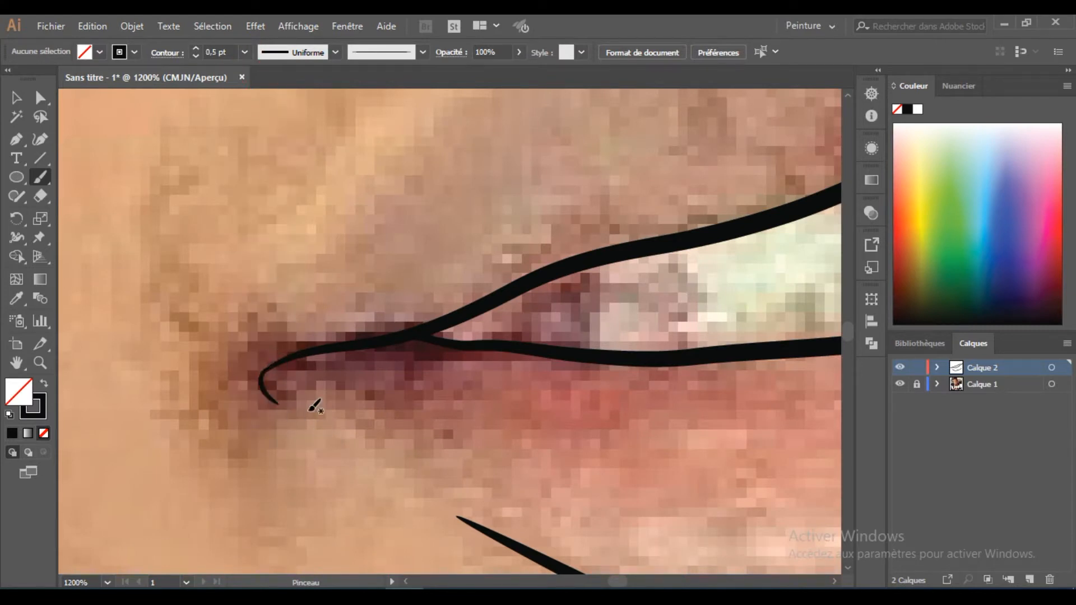
pyautogui.scroll(-4, 416, 391)
pyautogui.scroll(3, 437, 310)
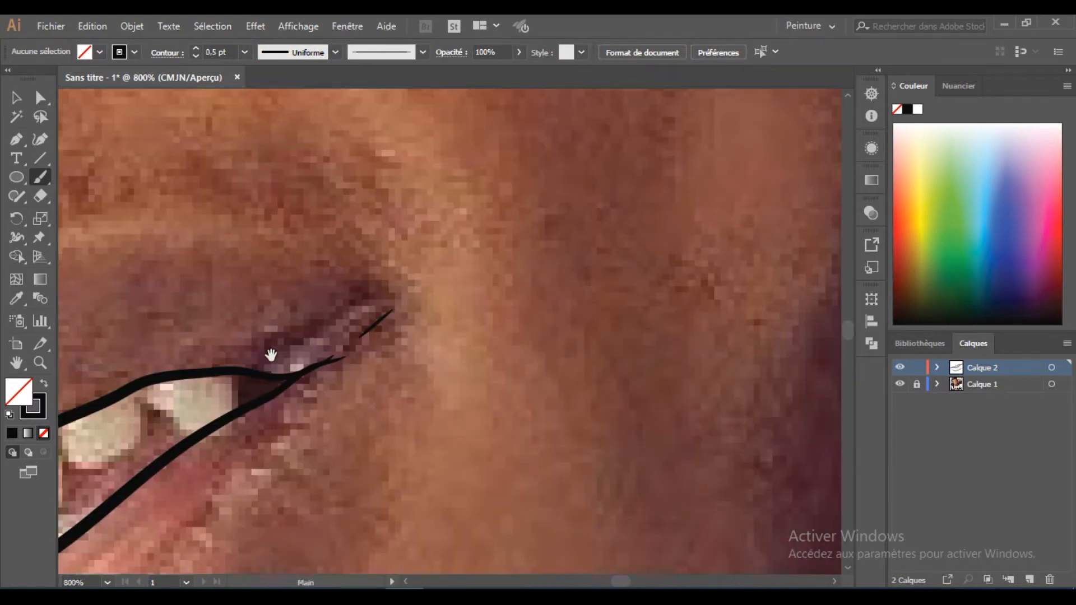
# - Trace the upper lip's outer contour with a 2 pt stroke, and add a thin 0.5 pt accent above its central dip
pyautogui.scroll(-3, 336, 337)
pyautogui.scroll(2, 328, 335)
pyautogui.moveTo(157, 432); pyautogui.dragTo(259, 330)
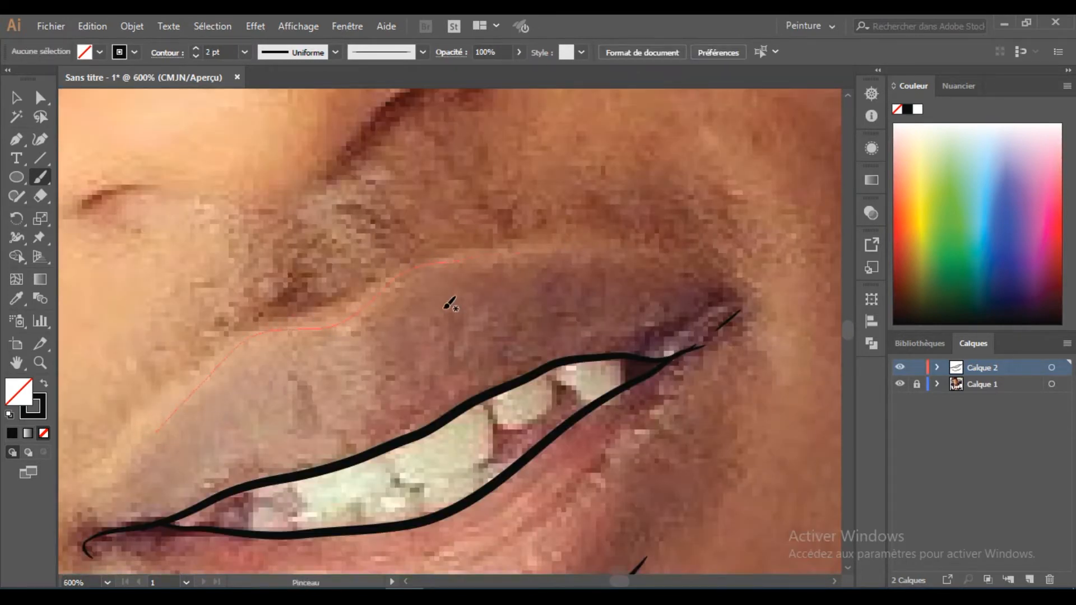
pyautogui.keyDown('ctrl'); pyautogui.click(302, 322); pyautogui.keyUp('ctrl')
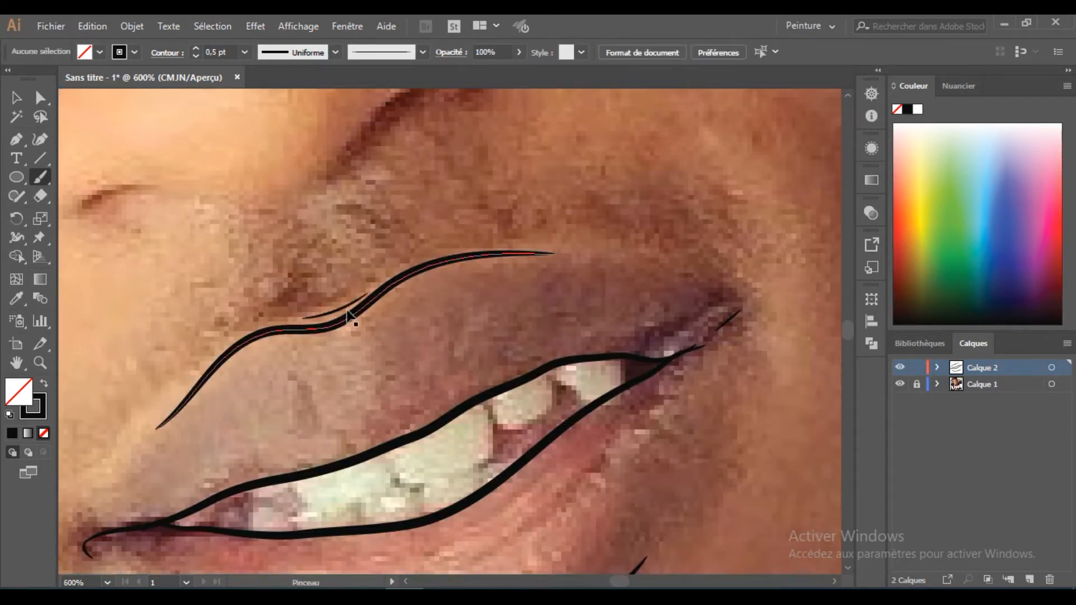
pyautogui.keyDown('ctrl'); pyautogui.click(348, 316); pyautogui.keyUp('ctrl')
pyautogui.hotkey('ctrl', 'shift', 'a')
# - Check the traced lips on the whole artboard with the photo layer Calque 1 hidden, and show the layer again
pyautogui.hotkey('ctrl', '-')
pyautogui.hotkey('ctrl', '-')
pyautogui.hotkey('ctrl', '-')
pyautogui.hotkey('ctrl', '-')
pyautogui.hotkey('ctrl', '-')
pyautogui.hotkey('ctrl', '-')
pyautogui.hotkey('ctrl', '-')
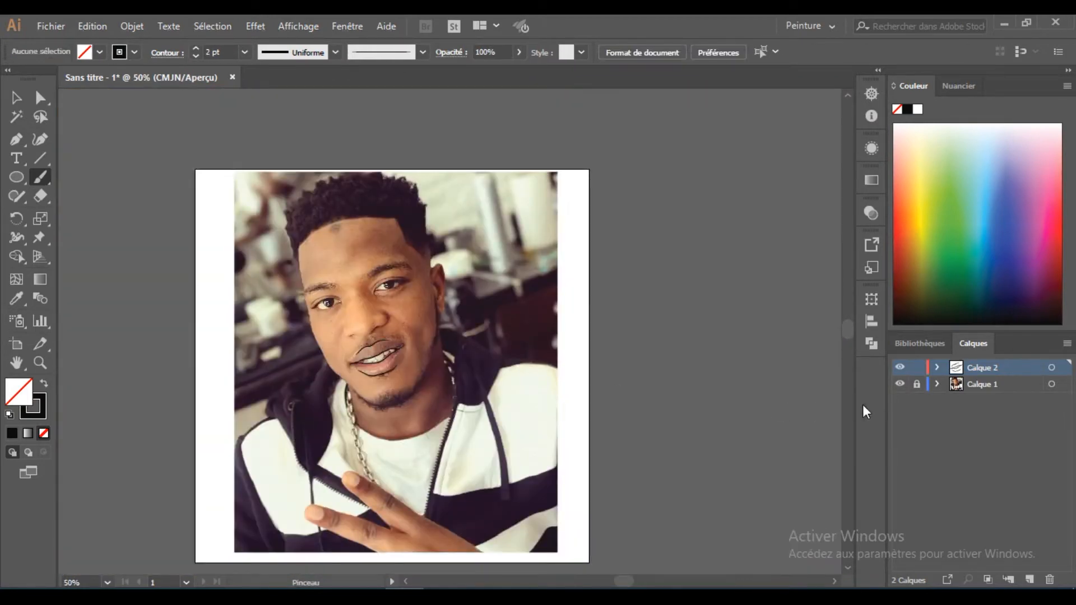
pyautogui.click(899, 384)
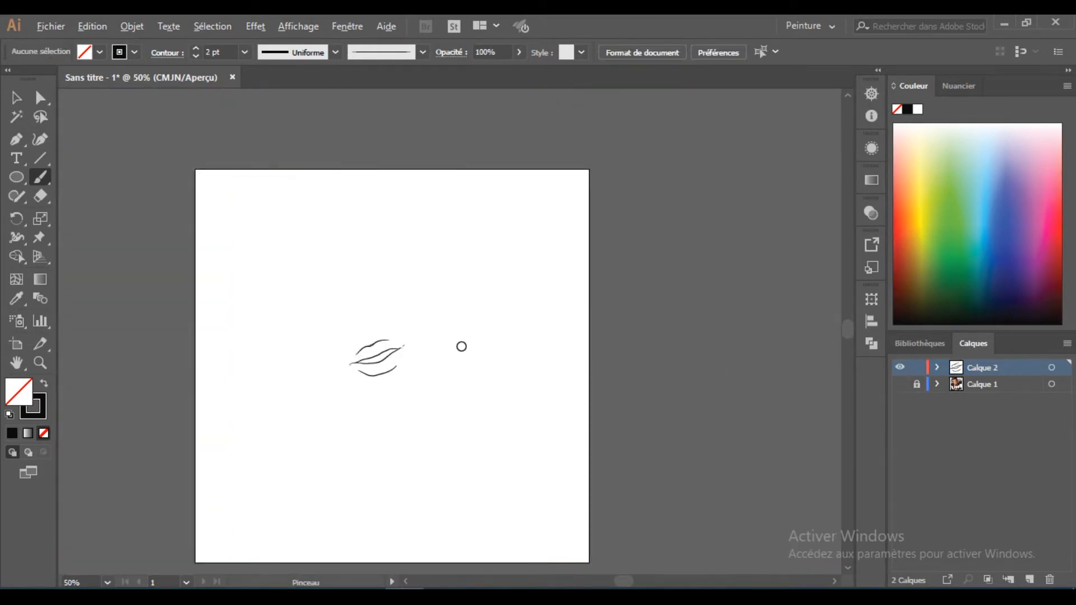
pyautogui.scroll(-1, 461, 346)
pyautogui.click(899, 384)
# - Set the stroke to 0.75 pt and outline the first upper teeth and the gum line near the mouth's left corner
pyautogui.scroll(10, 403, 342)
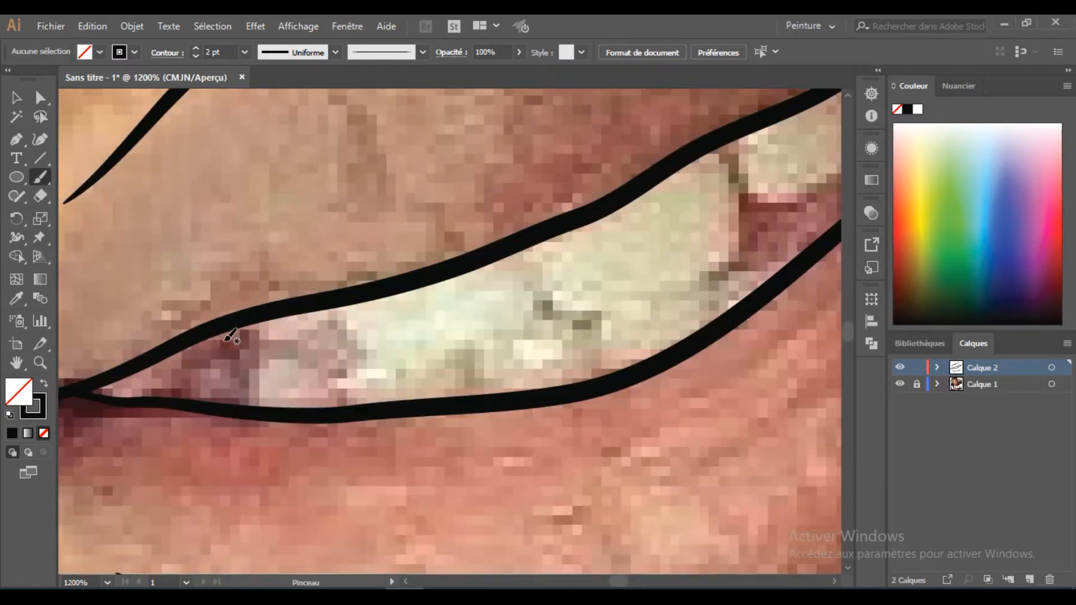
pyautogui.hscroll(-3, 230, 336)
pyautogui.click(244, 53)
pyautogui.click(274, 92)
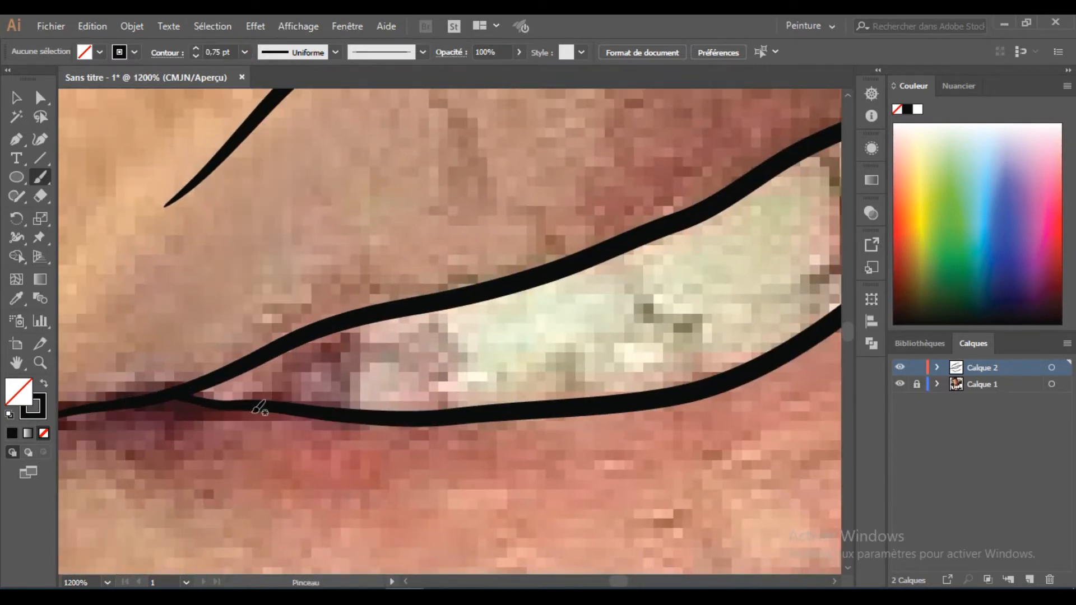
pyautogui.moveTo(421, 325); pyautogui.dragTo(421, 325)
pyautogui.moveTo(421, 325); pyautogui.dragTo(207, 334)
pyautogui.moveTo(420, 297); pyautogui.dragTo(421, 298)
# - Outline the remaining upper teeth with curved 0.75 pt strokes up to the mouth's right corner
pyautogui.scroll(-3, 426, 307)
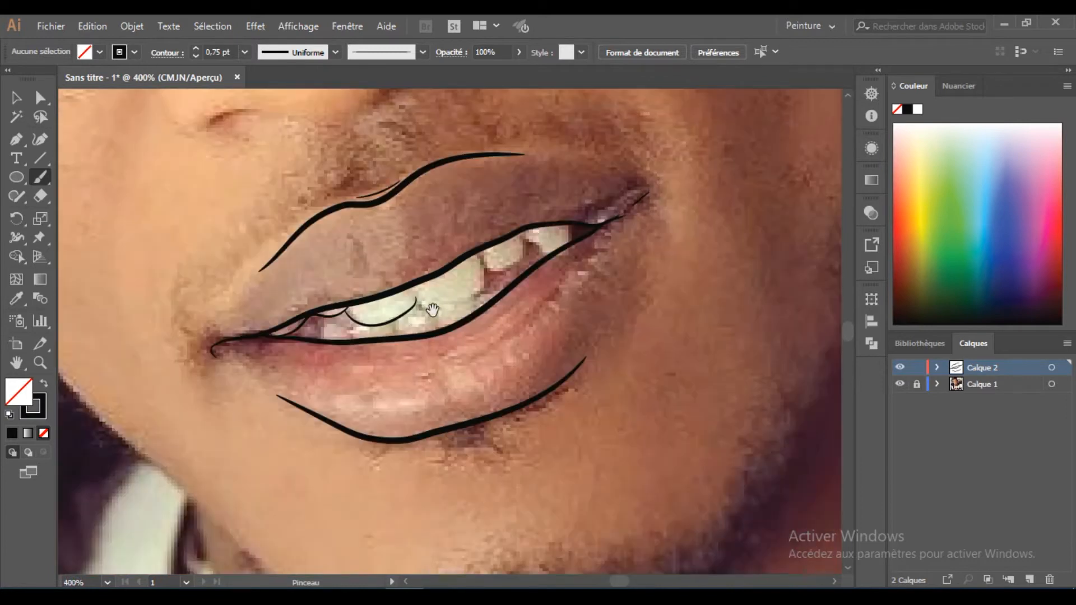
pyautogui.scroll(2, 274, 336)
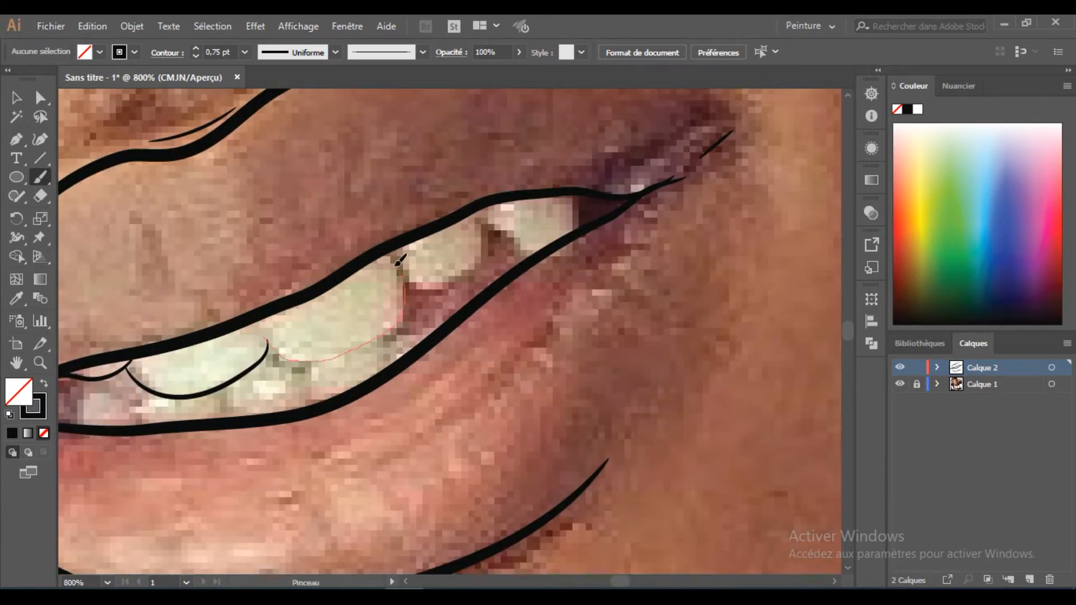
pyautogui.moveTo(399, 268); pyautogui.dragTo(395, 262)
pyautogui.moveTo(490, 223); pyautogui.dragTo(487, 221)
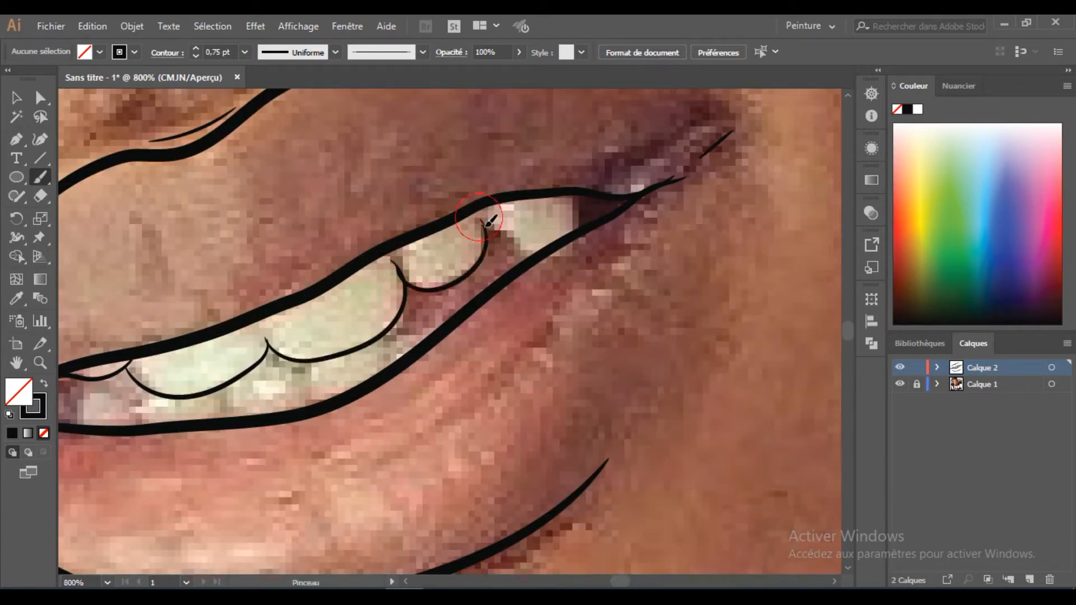
pyautogui.moveTo(535, 250); pyautogui.dragTo(538, 250)
pyautogui.moveTo(584, 224); pyautogui.dragTo(580, 196)
# - Draw the lower teeth's visible edges and the short separators between them with 0.75 pt strokes
pyautogui.moveTo(368, 307); pyautogui.dragTo(522, 251)
pyautogui.moveTo(458, 323); pyautogui.dragTo(465, 303)
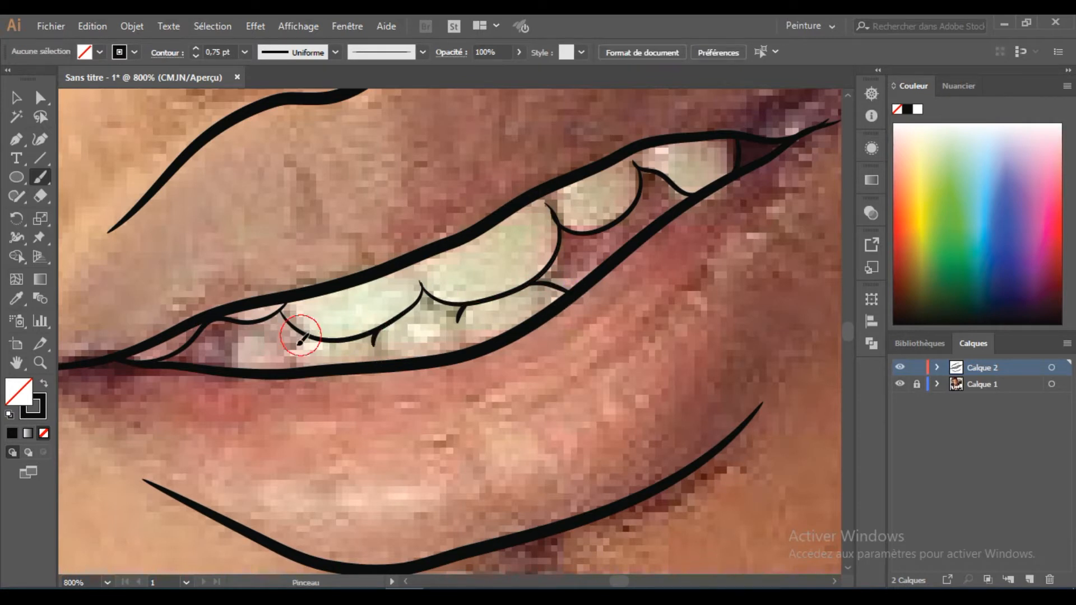
pyautogui.moveTo(231, 345); pyautogui.dragTo(227, 348)
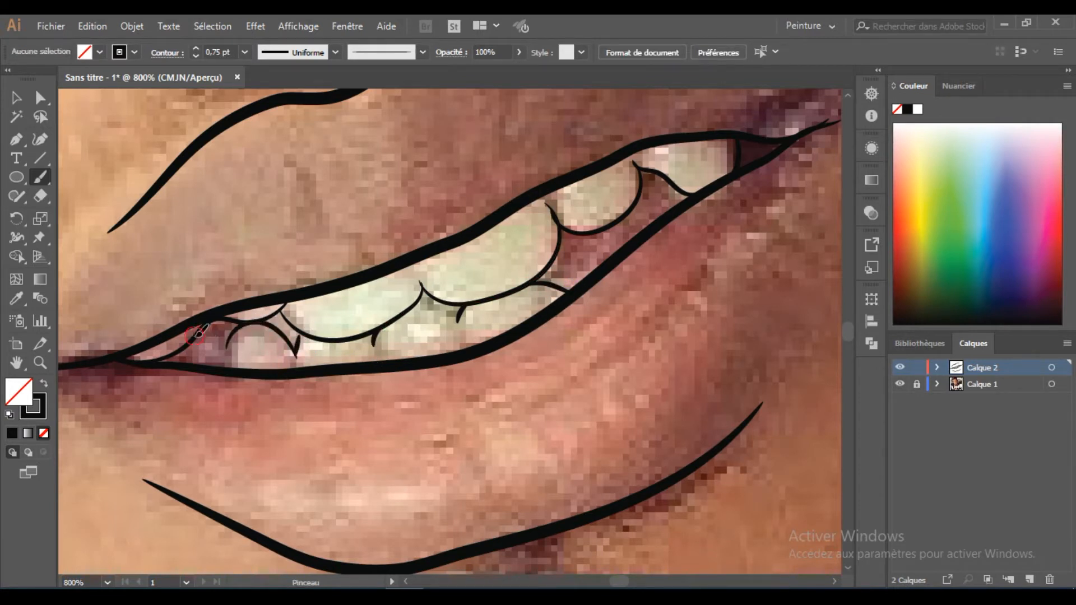
pyautogui.hotkey('ctrl', '0')
pyautogui.scroll(10, 304, 372)
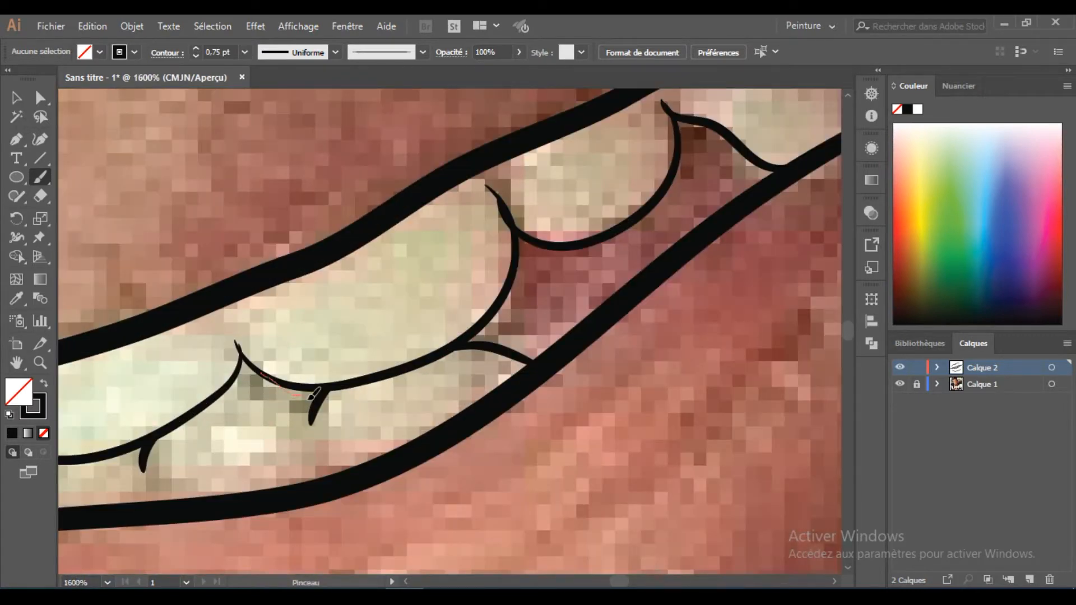
pyautogui.moveTo(542, 365)
pyautogui.mouseDown()
pyautogui.moveTo(452, 347)
pyautogui.moveTo(555, 359)
pyautogui.mouseUp()
pyautogui.hotkey('ctrl', 'shift', 'a')
# - Inspect the finished lip and teeth line art without the photo, and make layer Calque 1 visible again
pyautogui.hotkey('ctrl', '0')
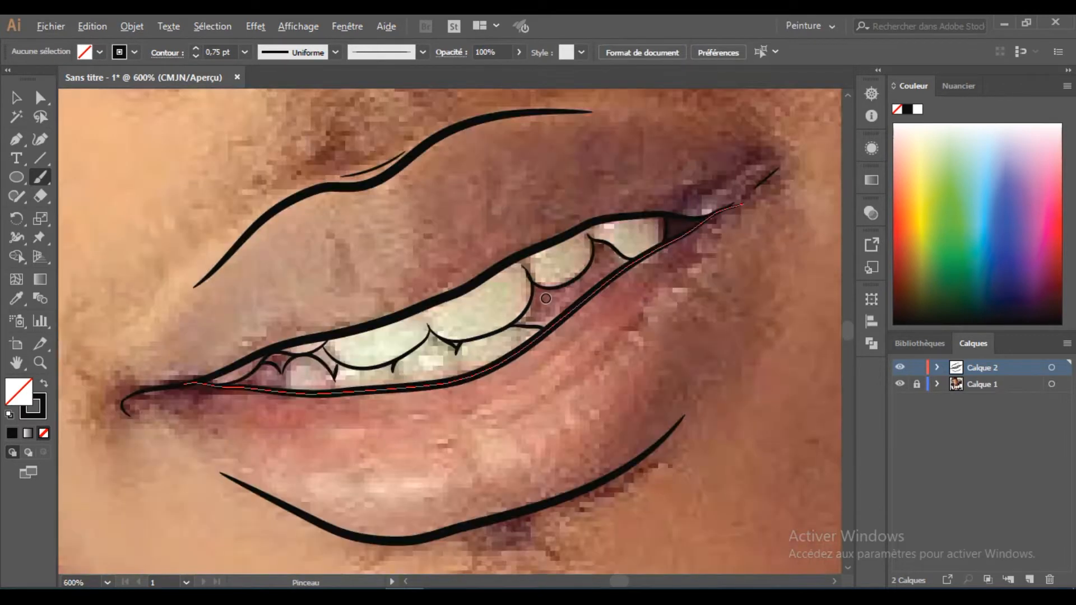
pyautogui.scroll(-1, 526, 350)
pyautogui.scroll(1, 397, 308)
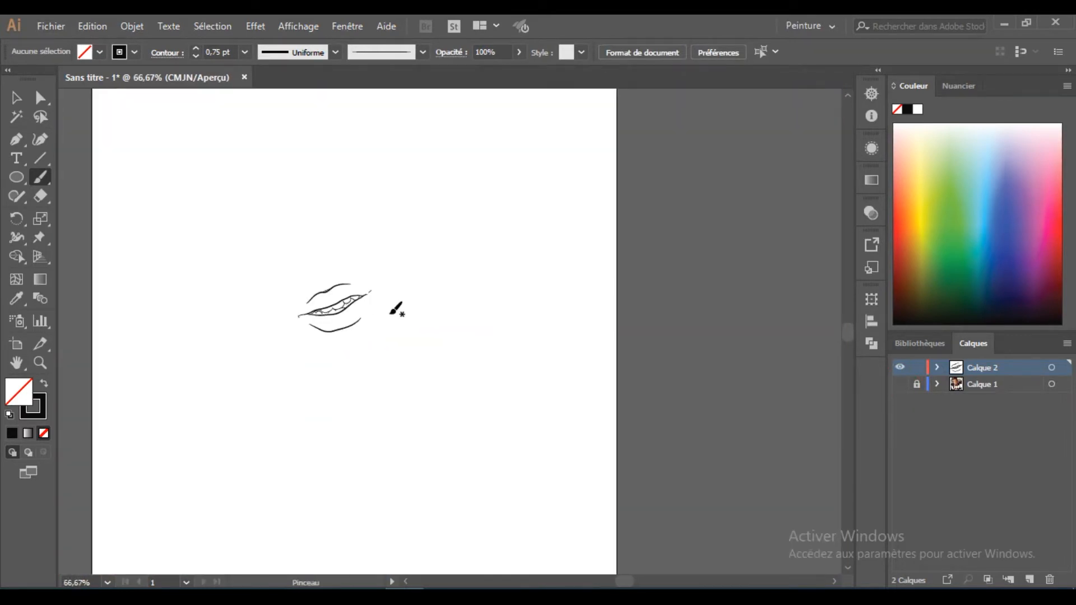
pyautogui.click(900, 384)
# - Trace the upper lash line of the eye on the photo's right with a 2 pt stroke from inner to outer corner
pyautogui.scroll(3, 336, 314)
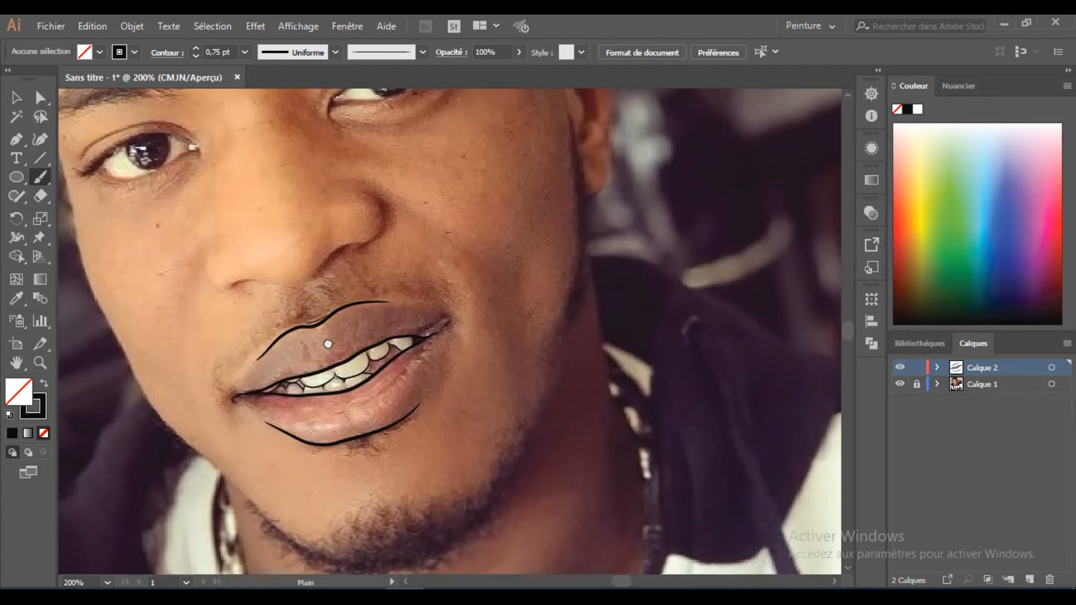
pyautogui.scroll(2, 369, 298)
pyautogui.scroll(3, 319, 297)
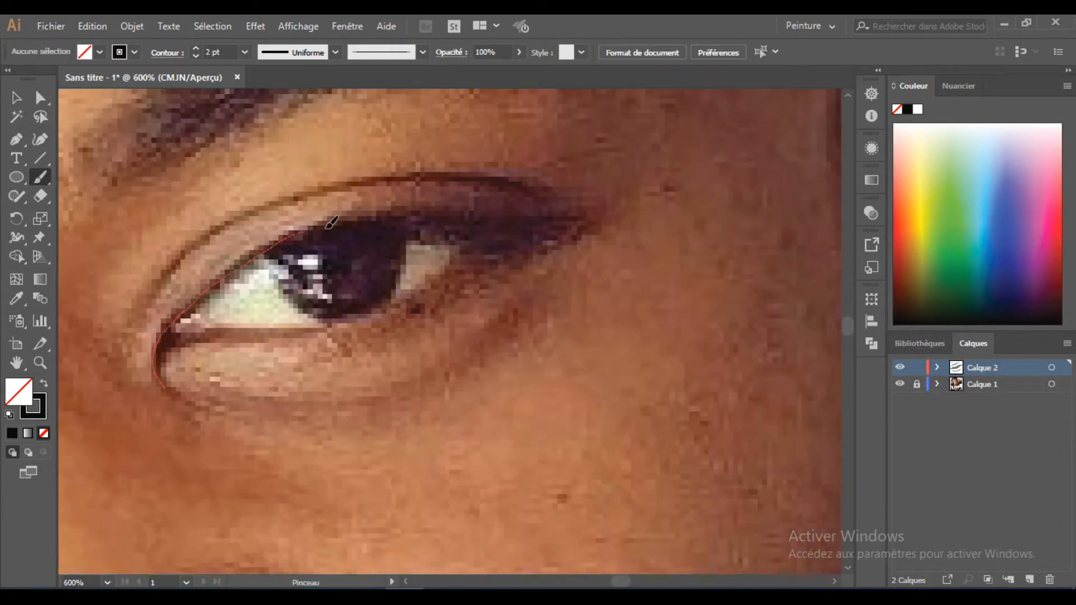
pyautogui.moveTo(531, 230); pyautogui.dragTo(532, 229)
pyautogui.scroll(1, 326, 340)
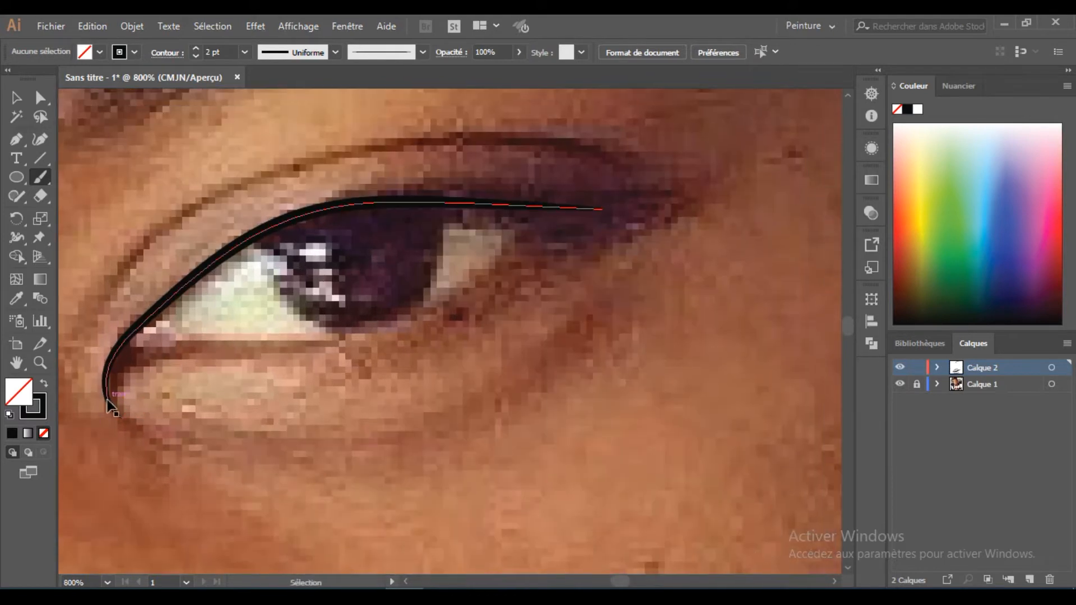
pyautogui.moveTo(570, 211); pyautogui.dragTo(572, 211)
pyautogui.keyDown('ctrl'); pyautogui.click(115, 397); pyautogui.keyUp('ctrl')
pyautogui.keyDown('ctrl'); pyautogui.click(115, 397); pyautogui.keyUp('ctrl')
pyautogui.keyDown('ctrl'); pyautogui.click(213, 443); pyautogui.keyUp('ctrl')
# - Draw a series of short curved eyelashes along the outer half of the upper lash line with a different stroke weight
pyautogui.click(243, 53)
pyautogui.click(273, 85)
pyautogui.moveTo(190, 282); pyautogui.dragTo(102, 317)
pyautogui.click(243, 53)
pyautogui.click(272, 121)
pyautogui.moveTo(297, 239); pyautogui.dragTo(451, 217)
pyautogui.moveTo(372, 238); pyautogui.dragTo(496, 218)
pyautogui.moveTo(421, 247)
pyautogui.mouseDown()
pyautogui.moveTo(555, 213)
pyautogui.moveTo(514, 230)
pyautogui.moveTo(533, 212)
pyautogui.mouseUp()
pyautogui.moveTo(443, 262)
pyautogui.mouseDown()
pyautogui.moveTo(578, 230)
pyautogui.moveTo(518, 255)
pyautogui.moveTo(565, 225)
pyautogui.mouseUp()
pyautogui.moveTo(275, 240); pyautogui.dragTo(369, 206)
pyautogui.moveTo(312, 238); pyautogui.dragTo(386, 204)
pyautogui.moveTo(372, 252); pyautogui.dragTo(503, 199)
# - Trace the eye's lower lid from the outer lashes to the inner corner, add a thin inner-corner arc, and set the stroke to 0.5 pt
pyautogui.moveTo(369, 347); pyautogui.dragTo(479, 336)
pyautogui.moveTo(187, 339); pyautogui.dragTo(149, 447)
pyautogui.click(244, 51)
pyautogui.click(252, 83)
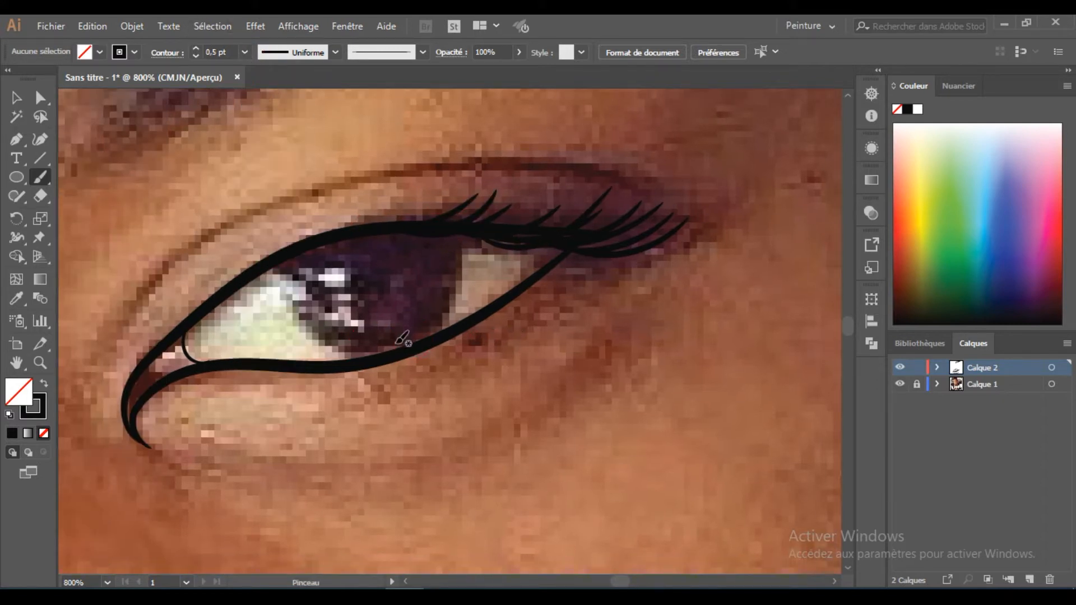
# - Set the stroke to 0.25 pt and draw a fine line and short lashes beneath the outer half of the lower lid
pyautogui.moveTo(561, 272); pyautogui.dragTo(570, 256)
pyautogui.click(245, 52)
pyautogui.click(264, 67)
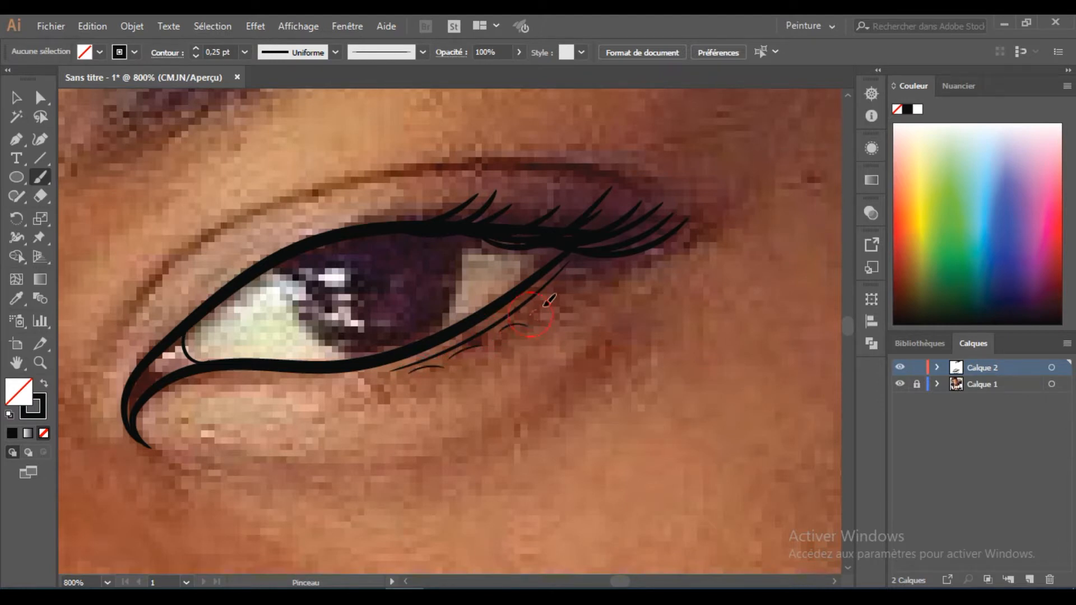
pyautogui.moveTo(616, 265); pyautogui.dragTo(616, 264)
# - Inspect the traced mouth and first eye with the photo layer Calque 1 hidden, and show the layer again
pyautogui.scroll(-5, 617, 265)
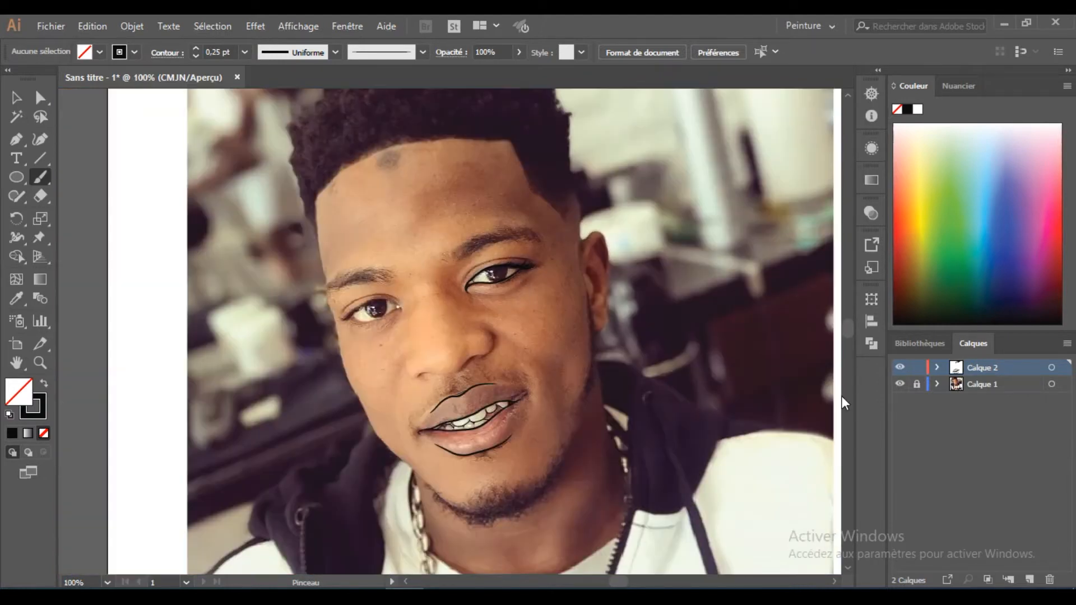
pyautogui.click(900, 384)
pyautogui.scroll(-3, 481, 302)
pyautogui.scroll(2, 516, 299)
pyautogui.scroll(-2, 689, 451)
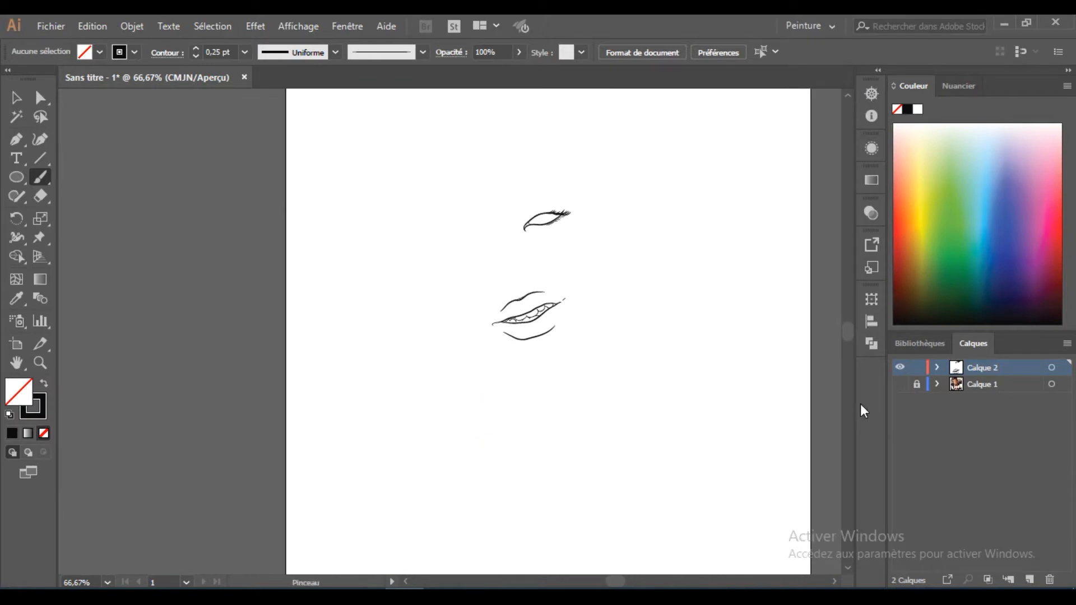
pyautogui.click(899, 384)
# - Trace the upper lash line of the eye on the photo's left with a 2 pt stroke, ending in the hooked inner corner
pyautogui.scroll(5, 616, 240)
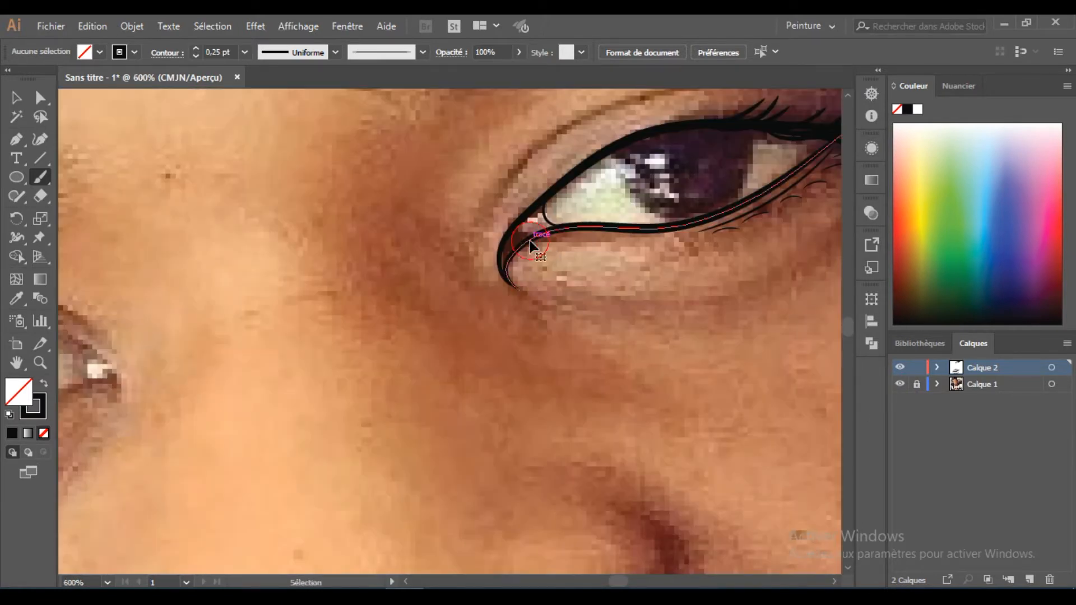
pyautogui.scroll(1, 603, 399)
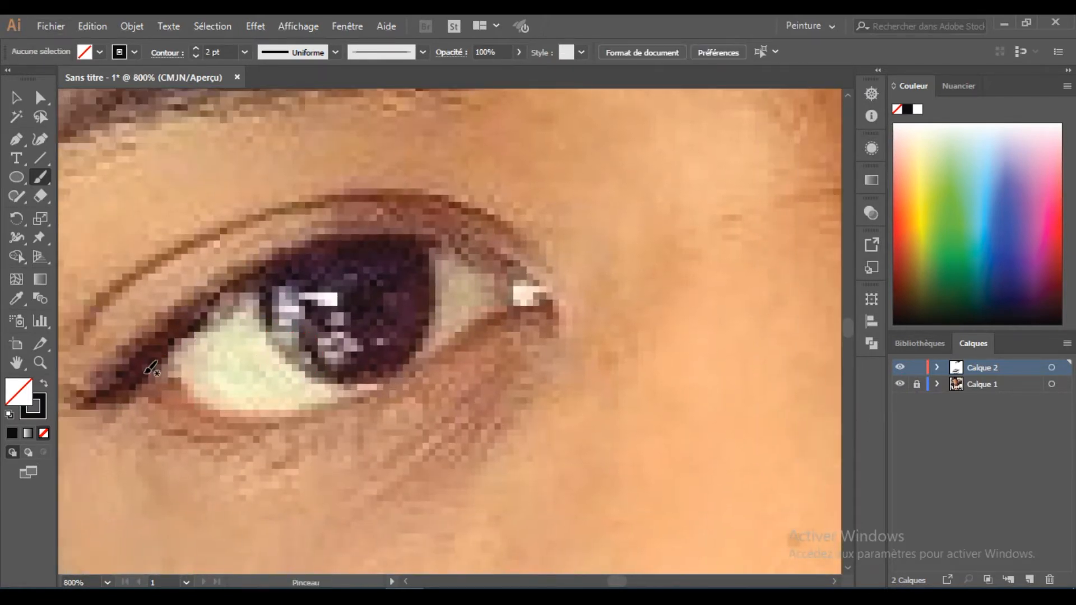
pyautogui.moveTo(563, 325); pyautogui.dragTo(566, 336)
pyautogui.scroll(2, 549, 300)
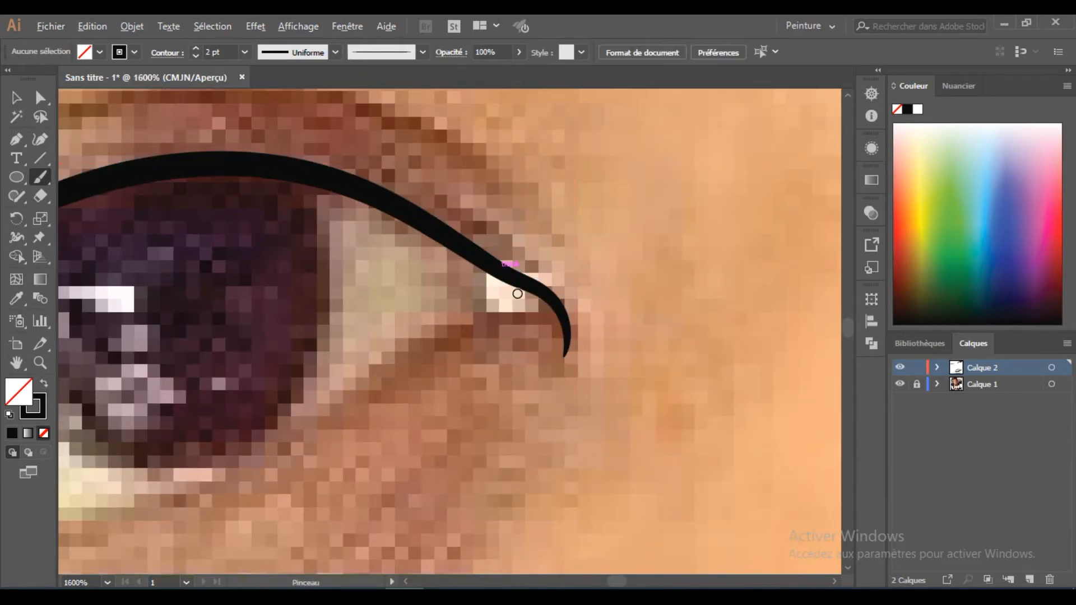
# - Trace the lower lid of the eye on the photo's left from the outer to the inner corner at 2 pt, and deselect the path
pyautogui.scroll(-3, 518, 293)
pyautogui.scroll(2, 313, 361)
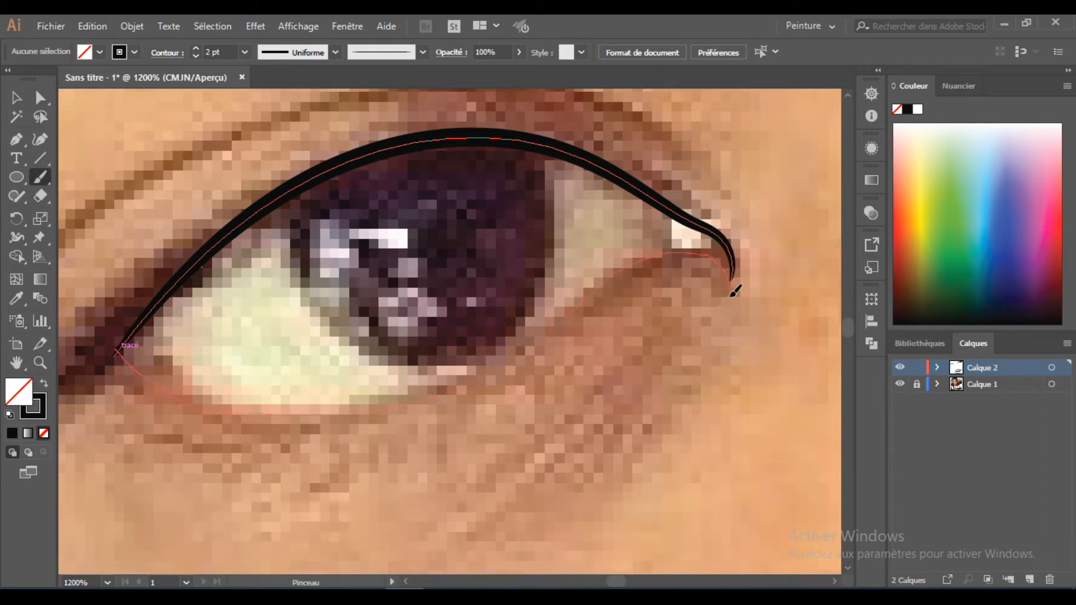
pyautogui.moveTo(732, 292); pyautogui.dragTo(731, 287)
pyautogui.scroll(1, 712, 269)
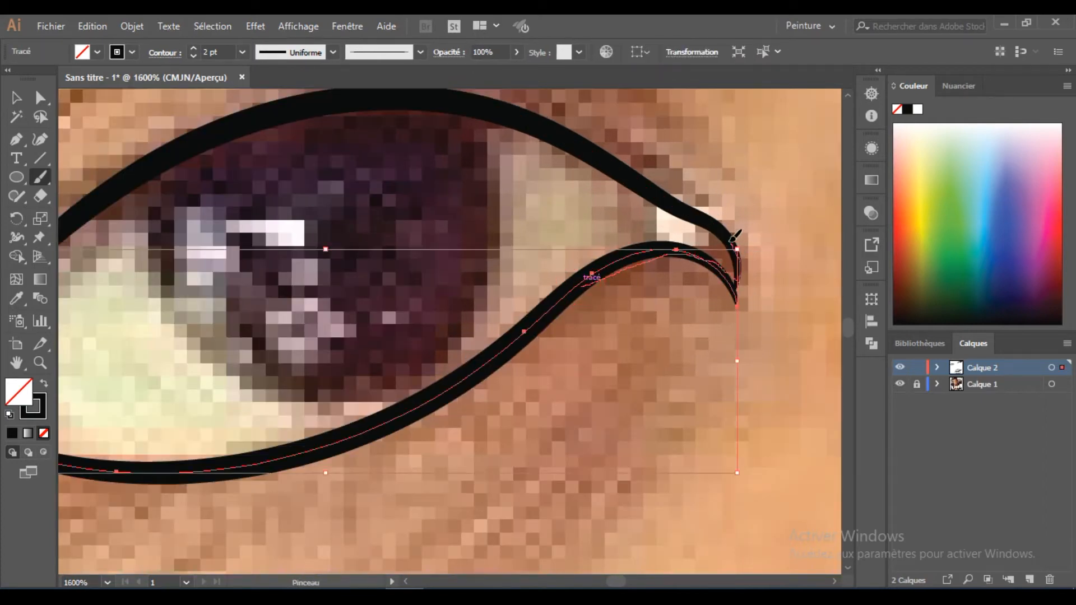
pyautogui.hotkey('ctrl', 'shift', 'a')
# - Set the stroke to 0.5 pt and add a thin arc at the inner corner and a thin line at the outer lower lid
pyautogui.scroll(-5, 736, 241)
pyautogui.scroll(3, 512, 266)
pyautogui.scroll(-2, 512, 266)
pyautogui.scroll(4, 207, 370)
pyautogui.moveTo(178, 279); pyautogui.dragTo(178, 279)
pyautogui.scroll(-3, 413, 351)
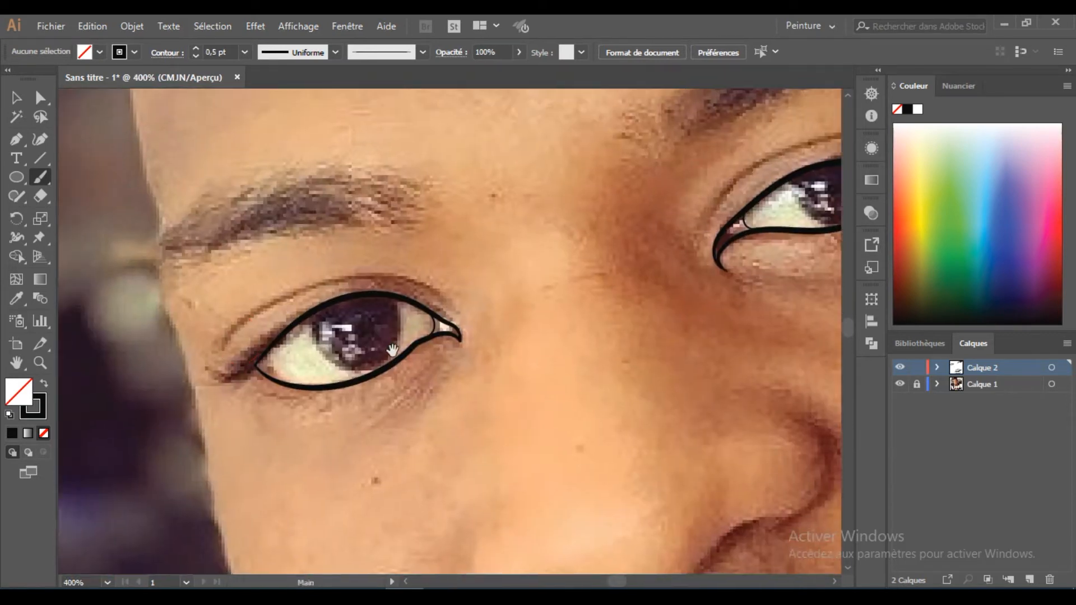
pyautogui.scroll(3, 276, 336)
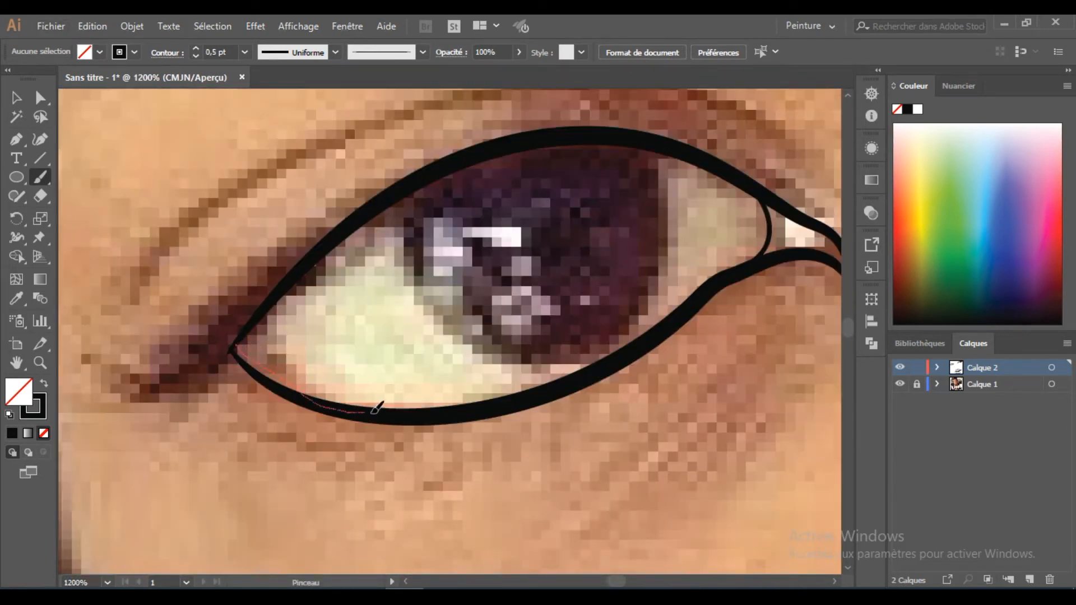
pyautogui.moveTo(374, 408); pyautogui.dragTo(375, 408)
# - Draw a series of curved 1 pt eyelashes along the outer half of the upper lash line of the eye on the photo's left
pyautogui.scroll(-3, 375, 408)
pyautogui.scroll(3, 358, 315)
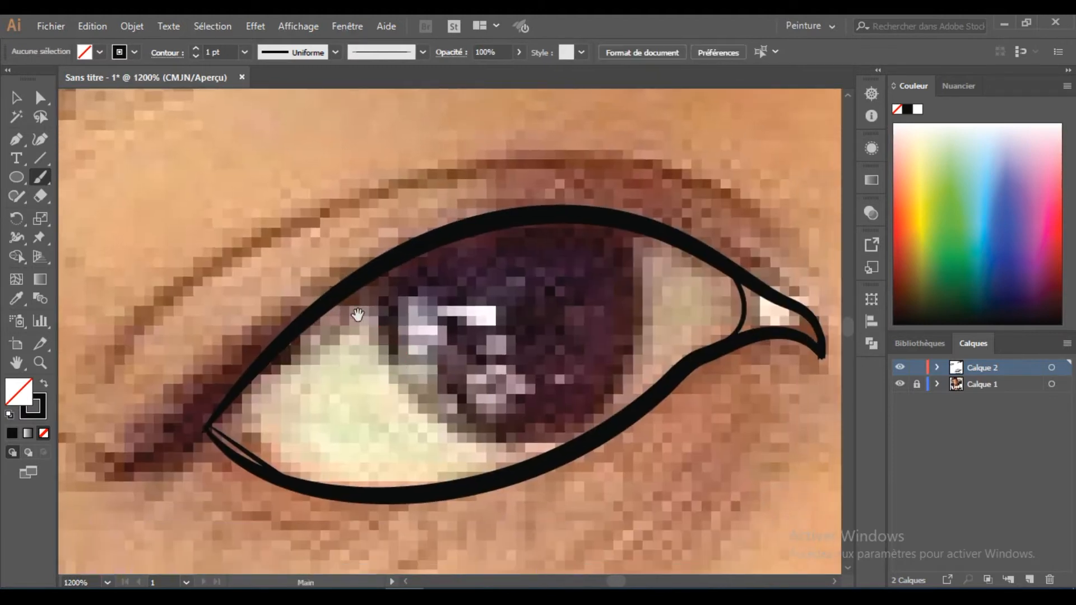
pyautogui.moveTo(357, 315); pyautogui.dragTo(351, 305)
pyautogui.moveTo(292, 237); pyautogui.dragTo(364, 265)
pyautogui.moveTo(208, 276); pyautogui.dragTo(348, 286)
pyautogui.moveTo(258, 268)
pyautogui.mouseDown()
pyautogui.moveTo(444, 235)
pyautogui.moveTo(398, 259)
pyautogui.moveTo(247, 277)
pyautogui.mouseUp()
pyautogui.hotkey('ctrl', 'z')
pyautogui.hotkey('ctrl', 'z')
pyautogui.moveTo(435, 236); pyautogui.dragTo(260, 290)
pyautogui.moveTo(392, 236)
pyautogui.mouseDown()
pyautogui.moveTo(188, 325)
pyautogui.moveTo(140, 362)
pyautogui.mouseUp()
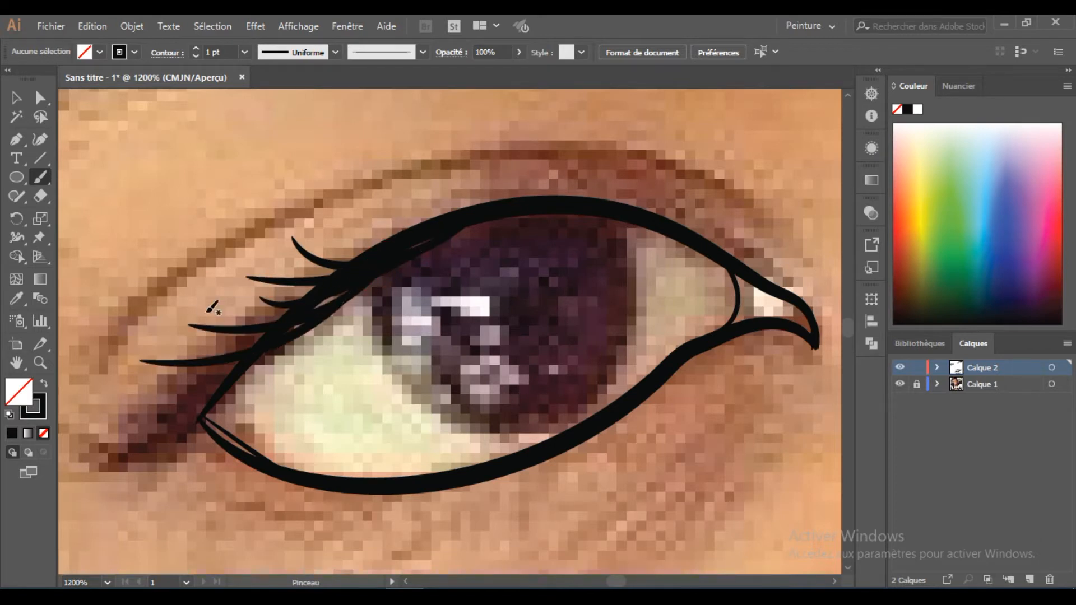
pyautogui.moveTo(269, 342)
pyautogui.mouseDown()
pyautogui.moveTo(130, 402)
pyautogui.moveTo(132, 386)
pyautogui.moveTo(101, 424)
pyautogui.mouseUp()
pyautogui.moveTo(259, 346)
pyautogui.mouseDown()
pyautogui.moveTo(209, 412)
pyautogui.moveTo(97, 450)
pyautogui.moveTo(173, 346)
pyautogui.mouseUp()
pyautogui.moveTo(436, 231); pyautogui.dragTo(210, 290)
pyautogui.moveTo(482, 214); pyautogui.dragTo(294, 242)
# - Inspect both traced eyes without the photo by hiding layer Calque 1, and make it visible again
pyautogui.scroll(-5, 457, 224)
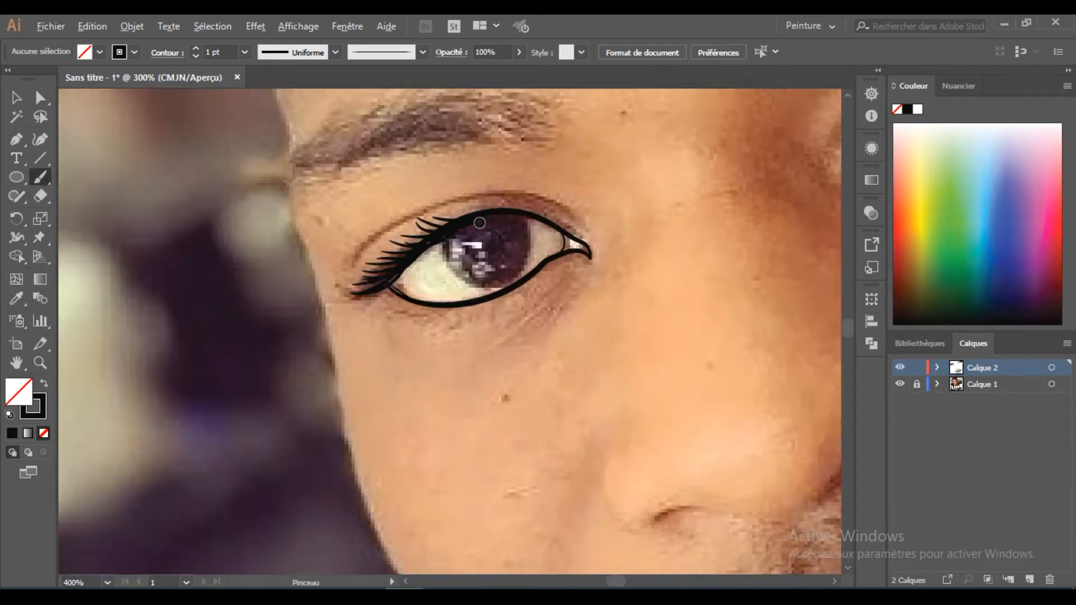
pyautogui.scroll(-3, 434, 266)
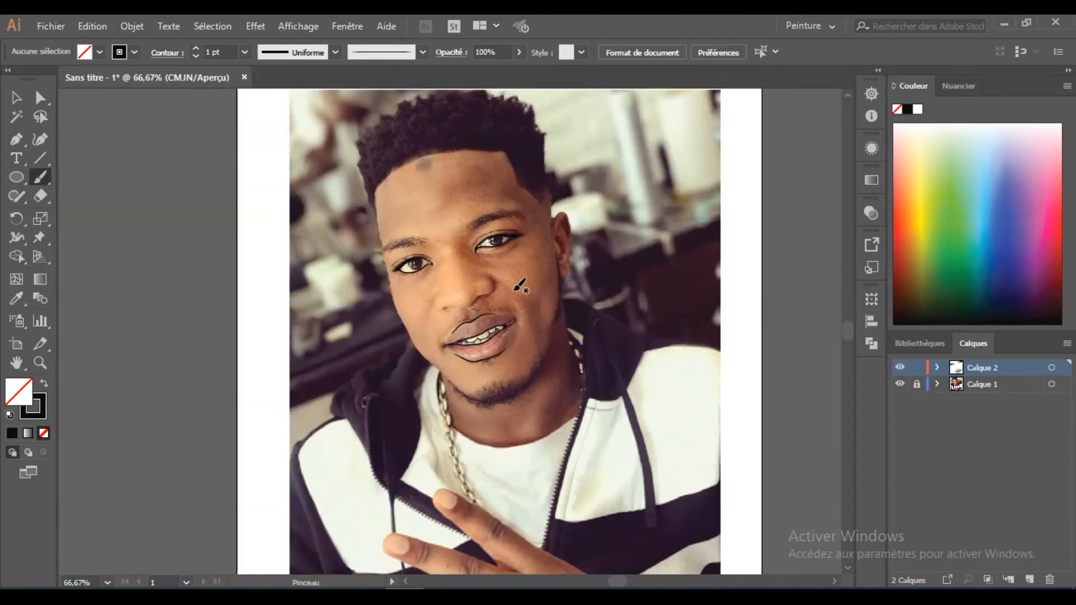
pyautogui.click(900, 384)
pyautogui.scroll(3, 488, 283)
pyautogui.moveTo(594, 230); pyautogui.dragTo(578, 243)
pyautogui.click(681, 313)
pyautogui.click(900, 384)
# - Draw a thin 0.25 pt line just beneath the lower lid of the eye on the photo's left
pyautogui.scroll(4, 319, 315)
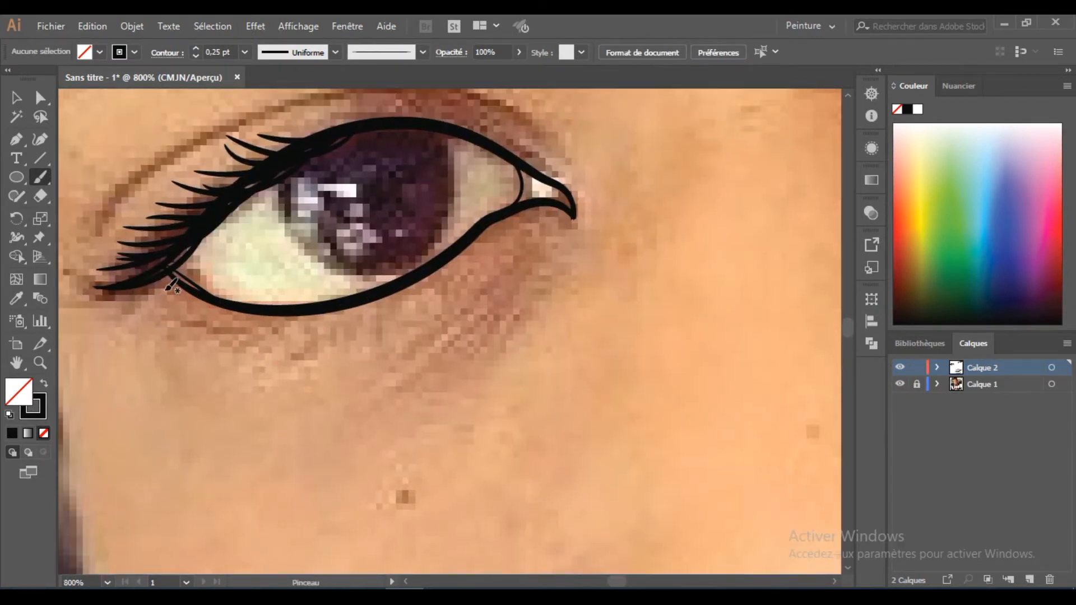
pyautogui.moveTo(432, 284)
pyautogui.mouseDown()
pyautogui.moveTo(185, 306)
pyautogui.moveTo(521, 218)
pyautogui.mouseUp()
pyautogui.scroll(-1, 569, 285)
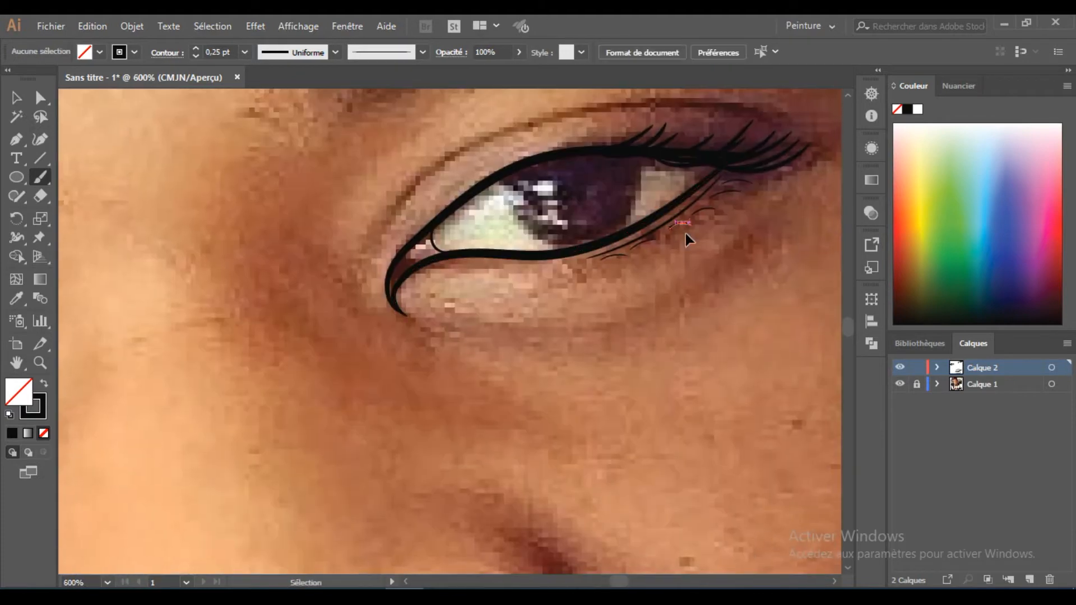
pyautogui.doubleClick(468, 335)
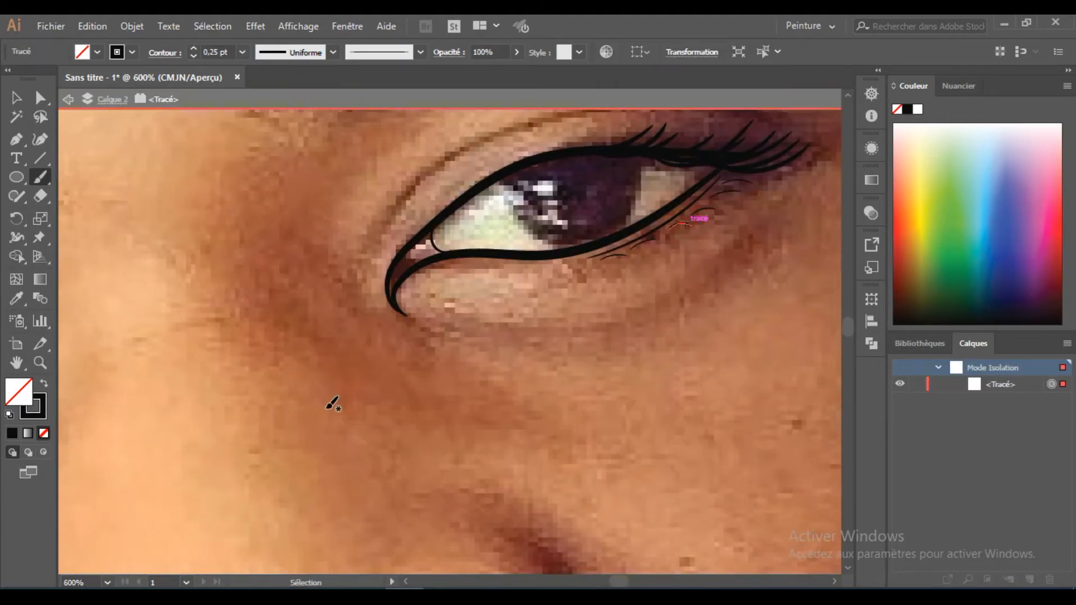
pyautogui.rightClick(517, 375)
pyautogui.click(598, 159)
# - Draw a row of short 0.25 pt lashes under the outer part of the lower lid of the eye on the photo's left
pyautogui.scroll(1, 320, 409)
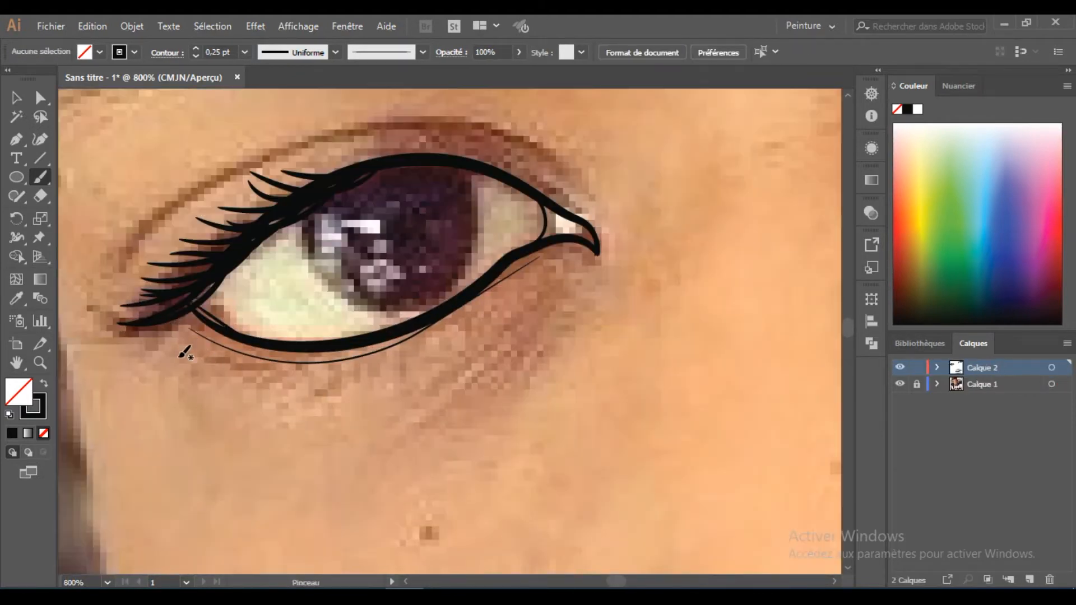
pyautogui.moveTo(229, 375); pyautogui.dragTo(237, 365)
pyautogui.moveTo(246, 380); pyautogui.dragTo(267, 369)
# - Add a new layer above the line art, lock layer Calque 2, and keep the photo layer Calque 1 visible for tracing
pyautogui.scroll(-5, 310, 369)
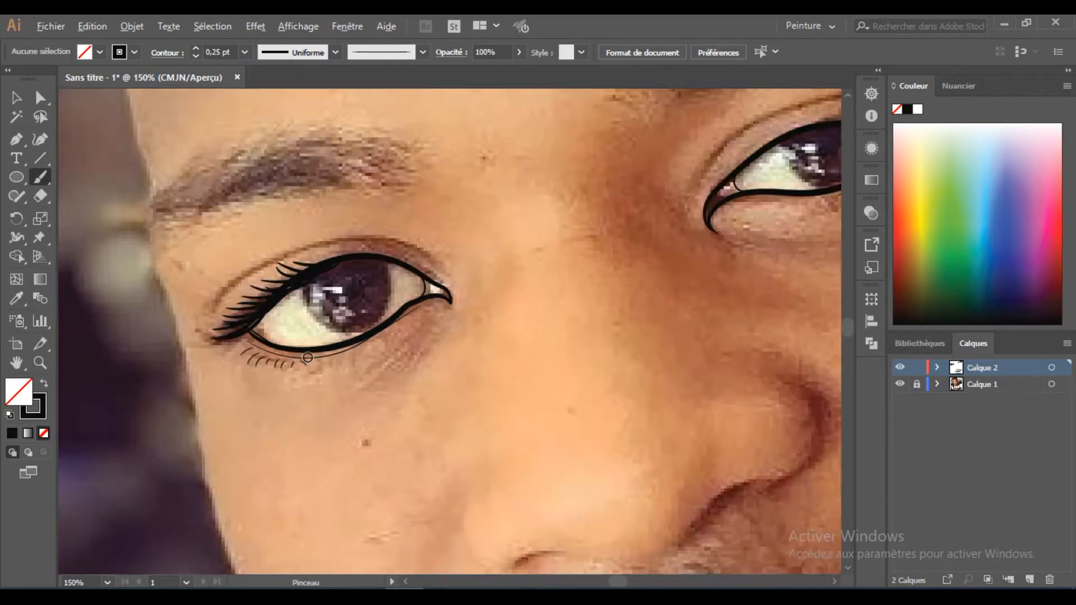
pyautogui.click(900, 384)
pyautogui.scroll(-4, 370, 372)
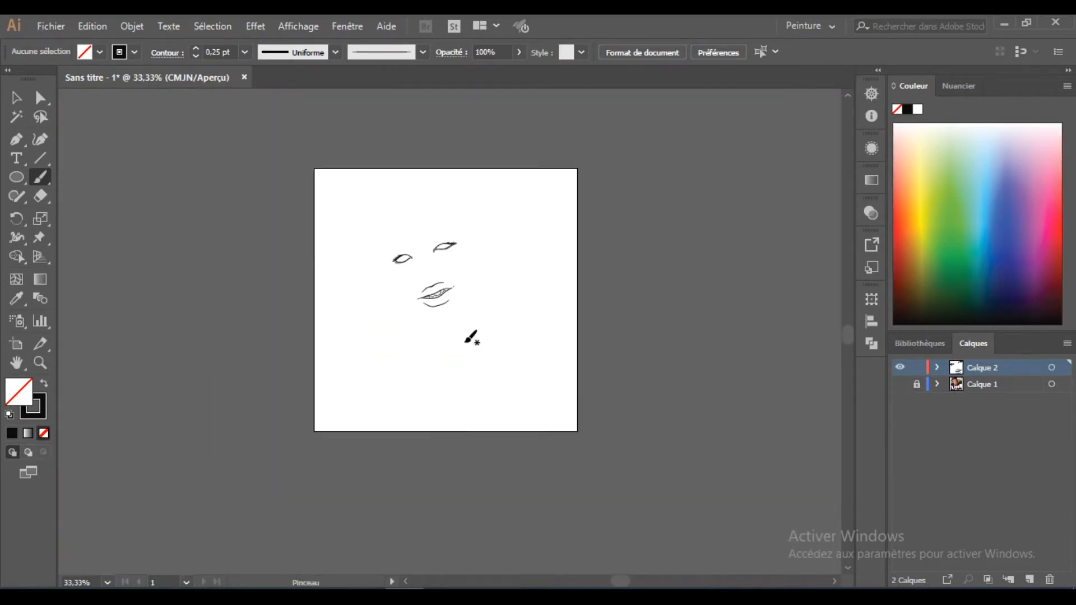
pyautogui.click(1029, 579)
pyautogui.click(900, 400)
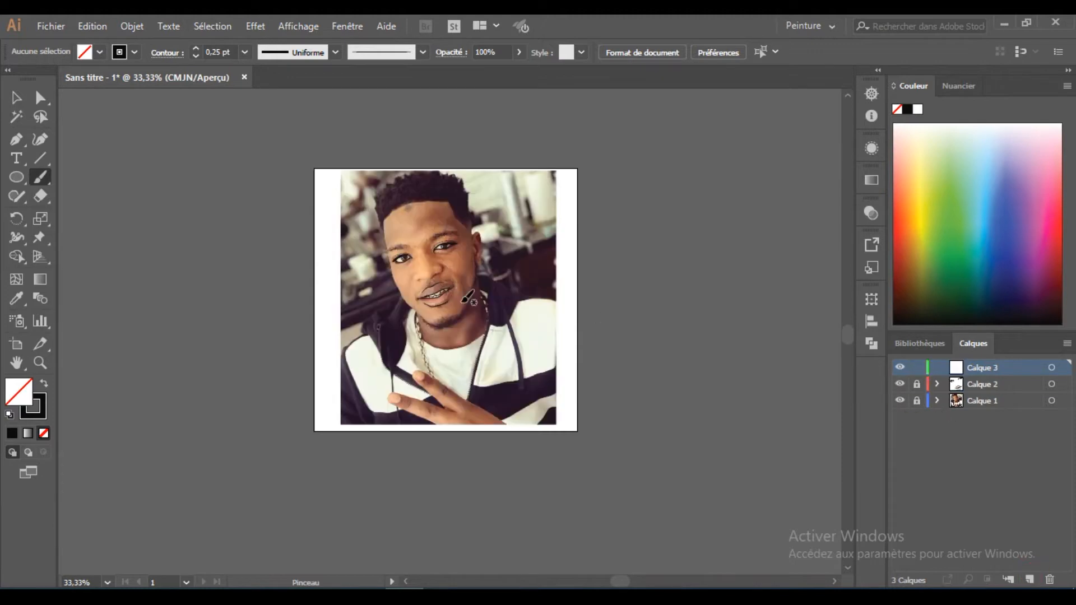
# - Set the stroke to 2 pt and trace the outer curve of the nostril on the photo's left
pyautogui.scroll(8, 460, 245)
pyautogui.scroll(-3, 460, 245)
pyautogui.scroll(-5, 500, 312)
pyautogui.keyDown('ctrl'); pyautogui.hscroll(5, 499, 312); pyautogui.keyUp('ctrl')
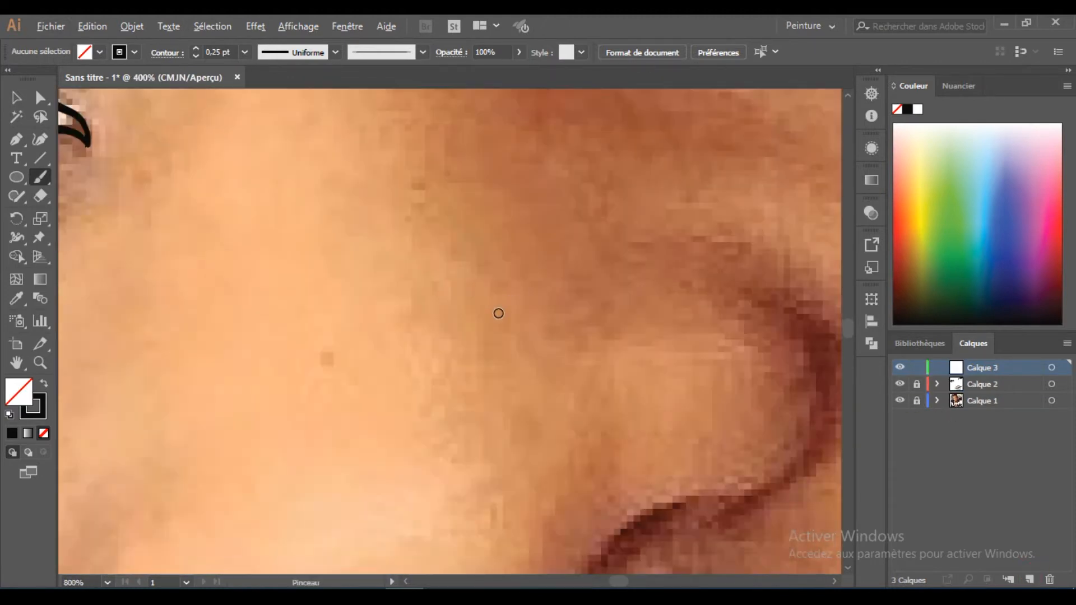
pyautogui.click(252, 55)
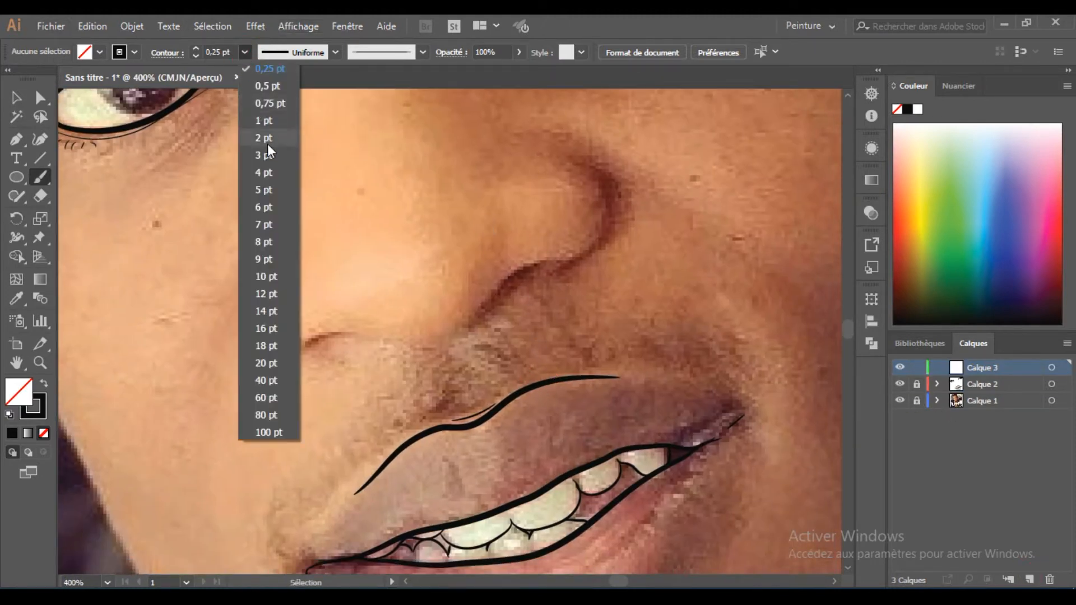
pyautogui.click(268, 144)
pyautogui.scroll(2, 297, 293)
pyautogui.moveTo(235, 356); pyautogui.dragTo(287, 396)
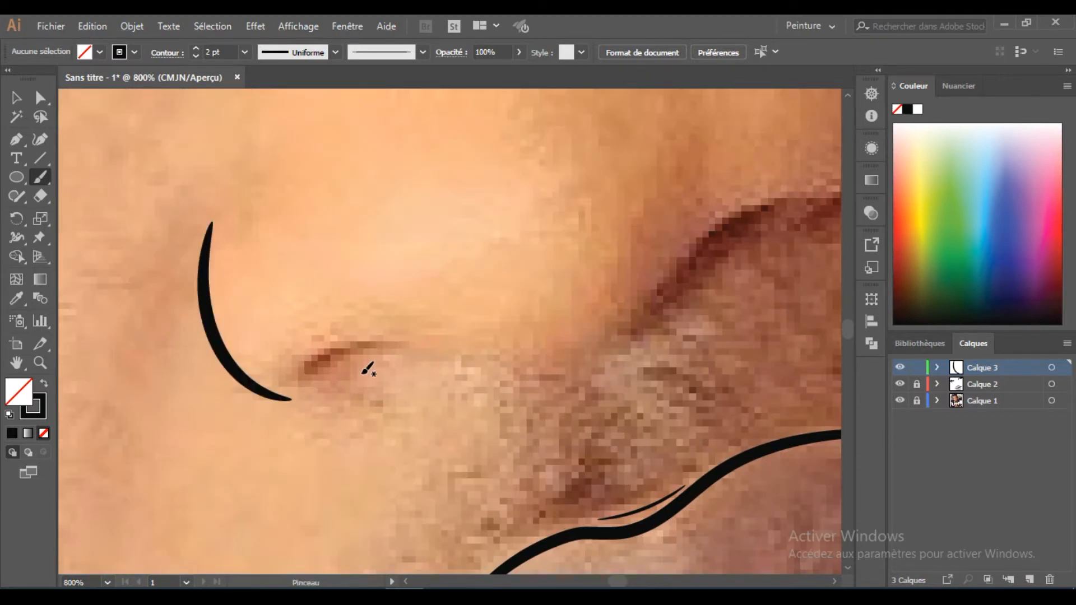
# - Reduce the stroke of the traced nostril curve to 1 pt, deselect it, and set the brush stroke back to 2 pt
pyautogui.hscroll(3, 368, 367)
pyautogui.keyDown('ctrl'); pyautogui.click(185, 370); pyautogui.keyUp('ctrl')
pyautogui.scroll(-5, 332, 446)
pyautogui.scroll(5, 332, 445)
pyautogui.click(242, 52)
pyautogui.click(263, 121)
pyautogui.keyDown('ctrl'); pyautogui.click(365, 283); pyautogui.keyUp('ctrl')
pyautogui.click(244, 52)
pyautogui.click(263, 138)
# - Trace the underside of the nose at 2 pt from the nostril on the photo's left across to the other nostril
pyautogui.hscroll(3, 372, 329)
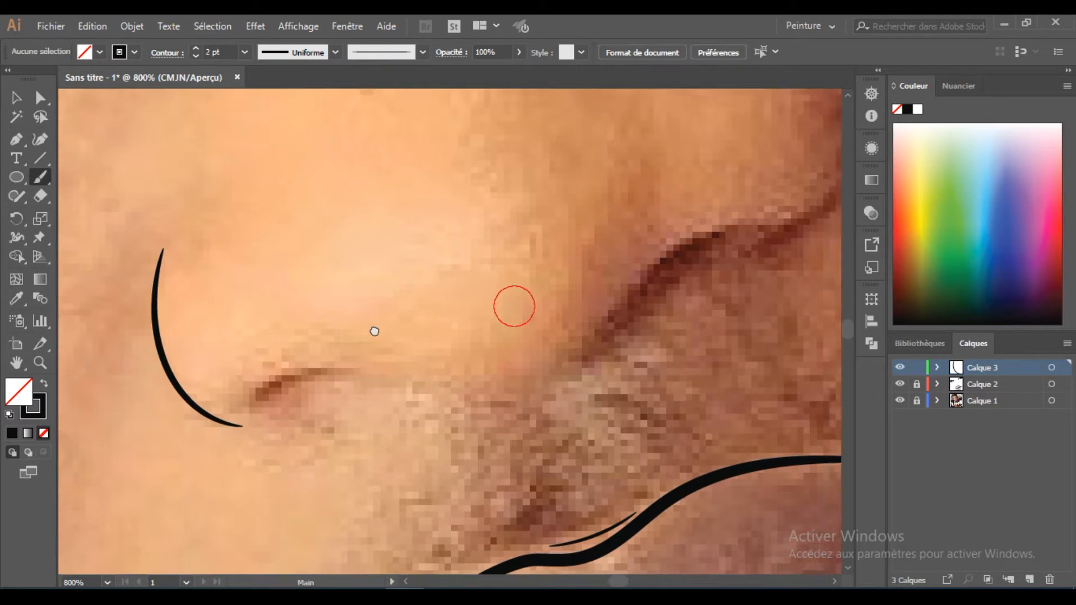
pyautogui.scroll(1, 372, 329)
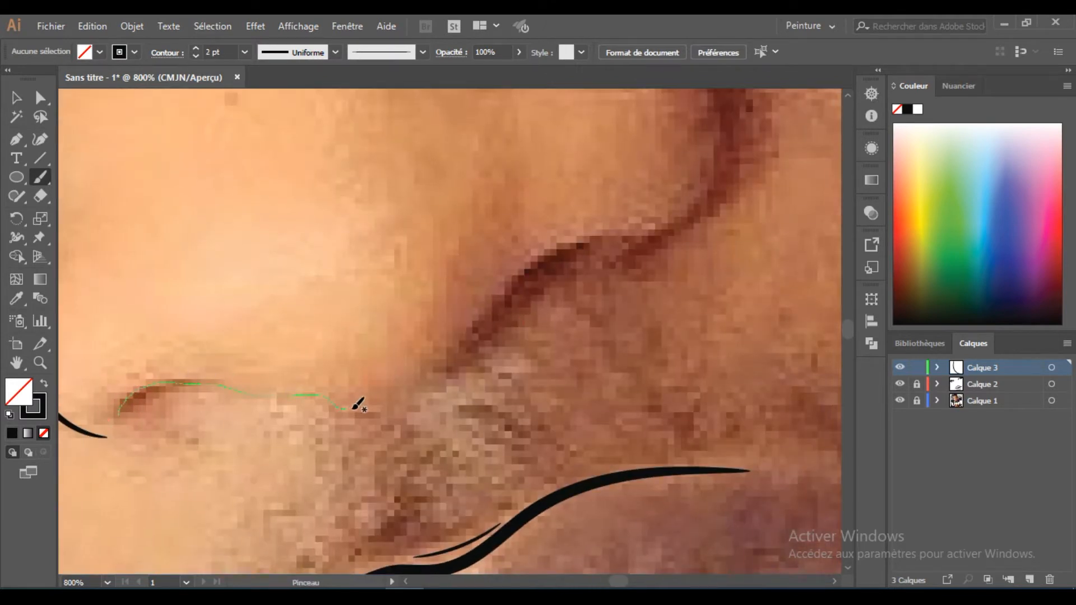
pyautogui.moveTo(353, 408); pyautogui.dragTo(347, 412)
pyautogui.moveTo(431, 371)
pyautogui.mouseDown()
pyautogui.moveTo(549, 259)
pyautogui.moveTo(513, 287)
pyautogui.mouseUp()
# - Trace the outer curve of the nostril on the photo's right with a 2 pt stroke
pyautogui.hscroll(3, 413, 307)
pyautogui.scroll(1, 413, 308)
pyautogui.moveTo(346, 329)
pyautogui.mouseDown()
pyautogui.moveTo(456, 269)
pyautogui.moveTo(371, 372)
pyautogui.mouseUp()
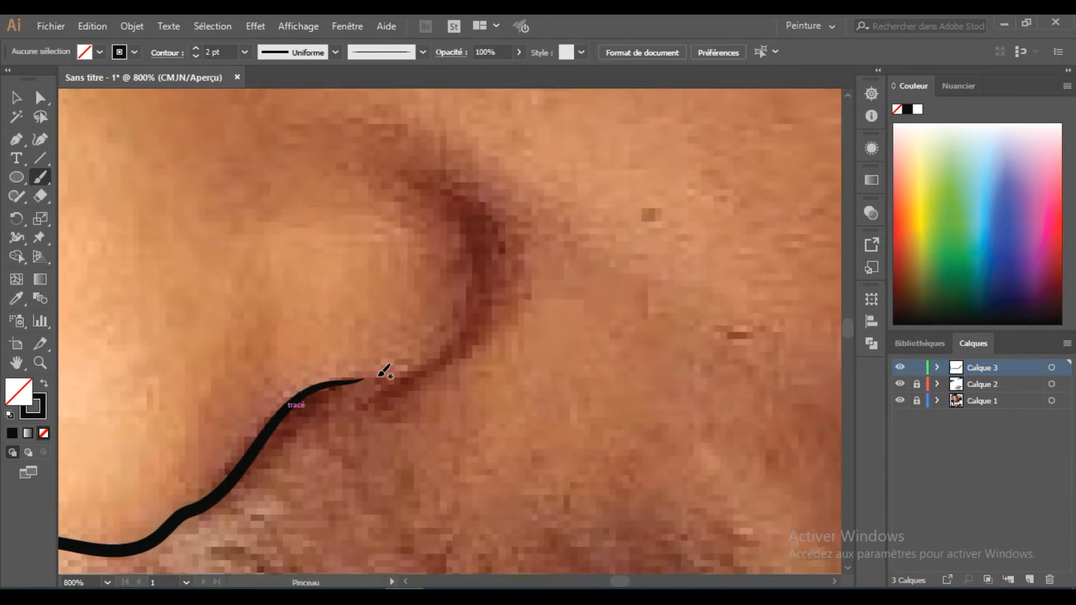
pyautogui.moveTo(473, 231); pyautogui.dragTo(420, 174)
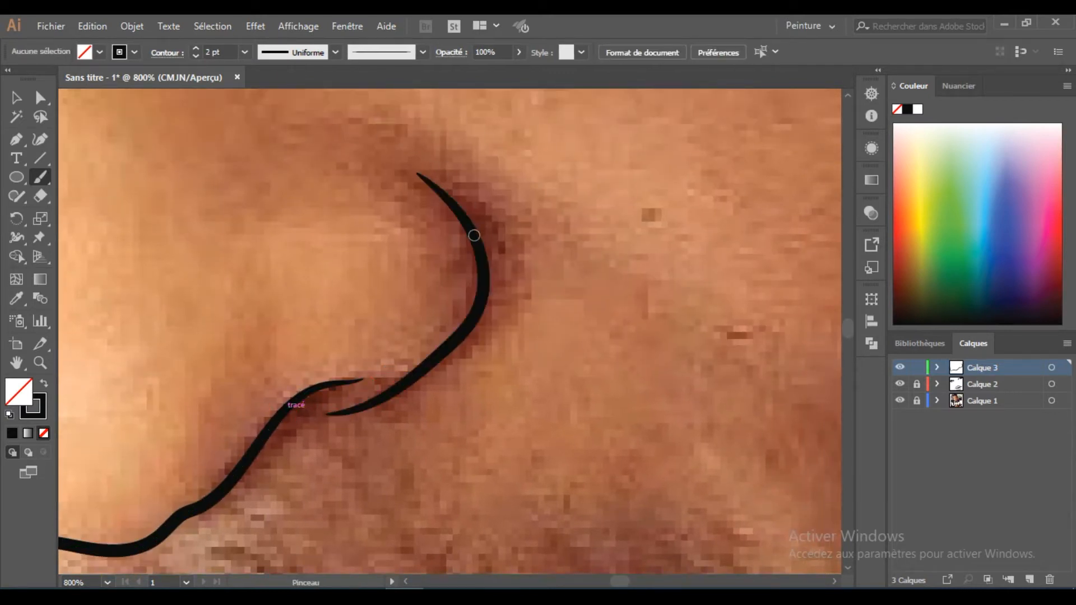
# - Inspect the nose outline without the photo by hiding layer Calque 1, and show the layer again
pyautogui.hotkey('ctrl', '1')
pyautogui.click(900, 401)
pyautogui.hotkey('ctrl', '-')
pyautogui.hotkey('ctrl', '-')
pyautogui.hotkey('ctrl', '+')
pyautogui.hotkey('ctrl', '+')
pyautogui.hotkey('ctrl', '+')
pyautogui.click(900, 401)
# - Retrace the outer curve of the nostril on the photo's right to refine its path, and deselect it
pyautogui.hotkey('ctrl', '+')
pyautogui.hotkey('ctrl', '+')
pyautogui.hotkey('ctrl', '+')
pyautogui.hotkey('ctrl', '+')
pyautogui.moveTo(287, 454); pyautogui.dragTo(355, 274)
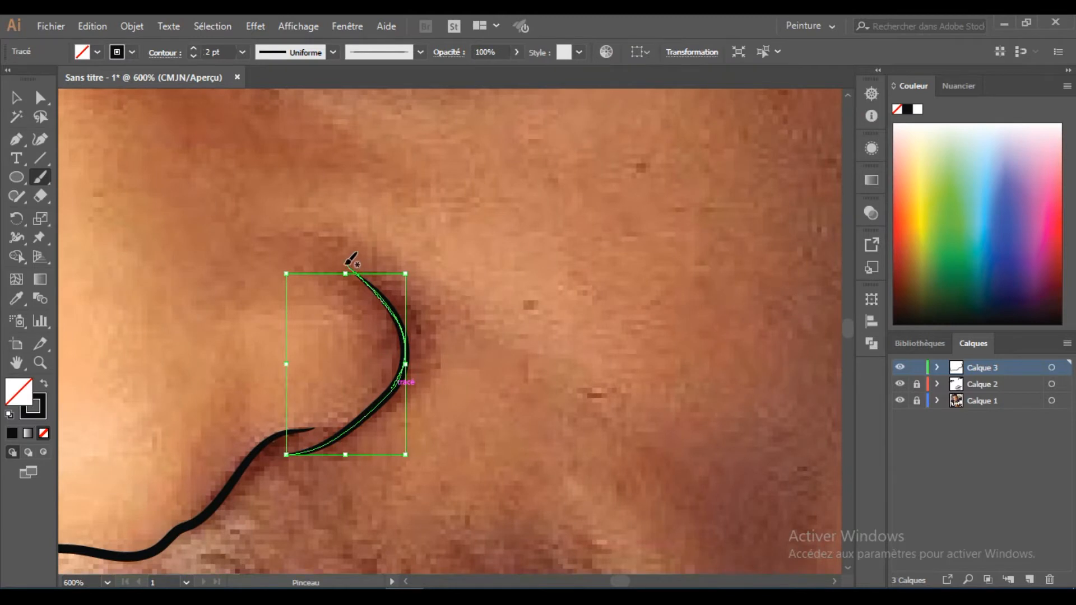
pyautogui.hotkey('ctrl', 'shift', 'a')
# - Set the stroke to 0.25 pt and draw short thin arcs above both nostril wings
pyautogui.hotkey('ctrl', '-')
pyautogui.hscroll(-3, 450, 331)
pyautogui.click(243, 52)
pyautogui.click(272, 81)
pyautogui.scroll(1, 257, 384)
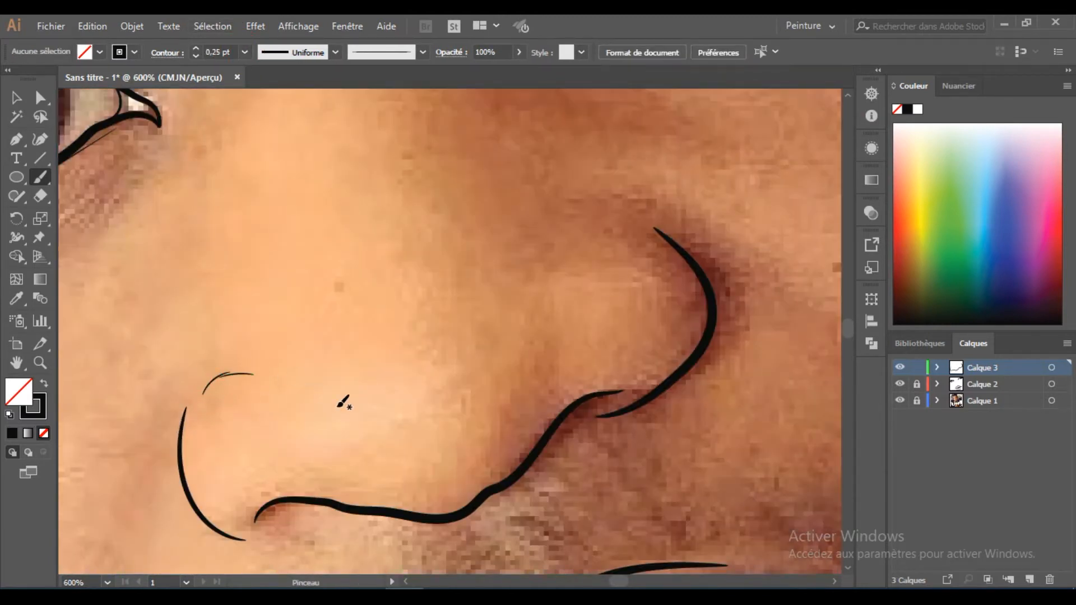
pyautogui.scroll(1, 482, 313)
pyautogui.hscroll(2, 482, 314)
pyautogui.moveTo(487, 274); pyautogui.dragTo(503, 275)
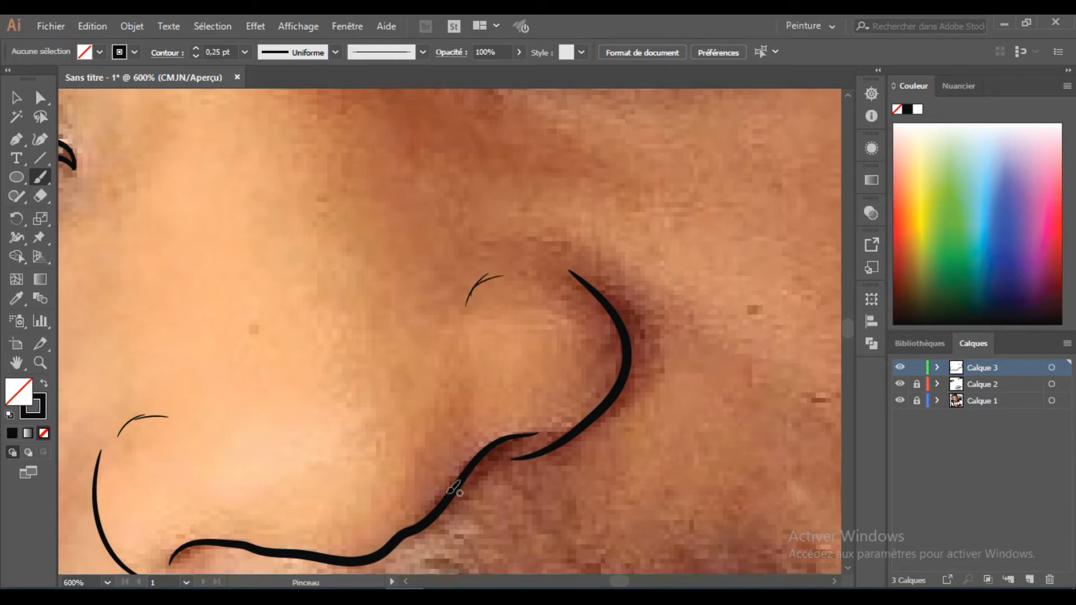
# - Draw fine 0.25 pt crease strokes between the nose tip and the nostril on the photo's right
pyautogui.moveTo(470, 440); pyautogui.dragTo(469, 423)
pyautogui.moveTo(470, 409); pyautogui.dragTo(459, 472)
pyautogui.moveTo(472, 434); pyautogui.dragTo(474, 442)
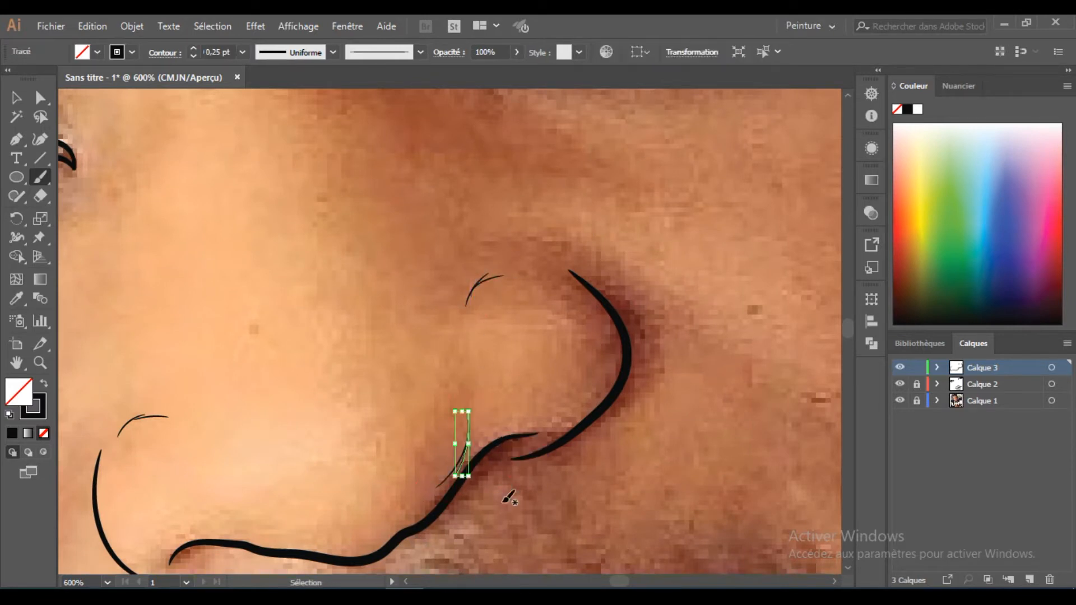
pyautogui.keyDown('ctrl'); pyautogui.click(506, 497); pyautogui.keyUp('ctrl')
pyautogui.moveTo(211, 516); pyautogui.dragTo(223, 438)
# - Examine the combined eye, nose and mouth line art without the photo, and make layer Calque 1 visible again
pyautogui.scroll(-5, 289, 453)
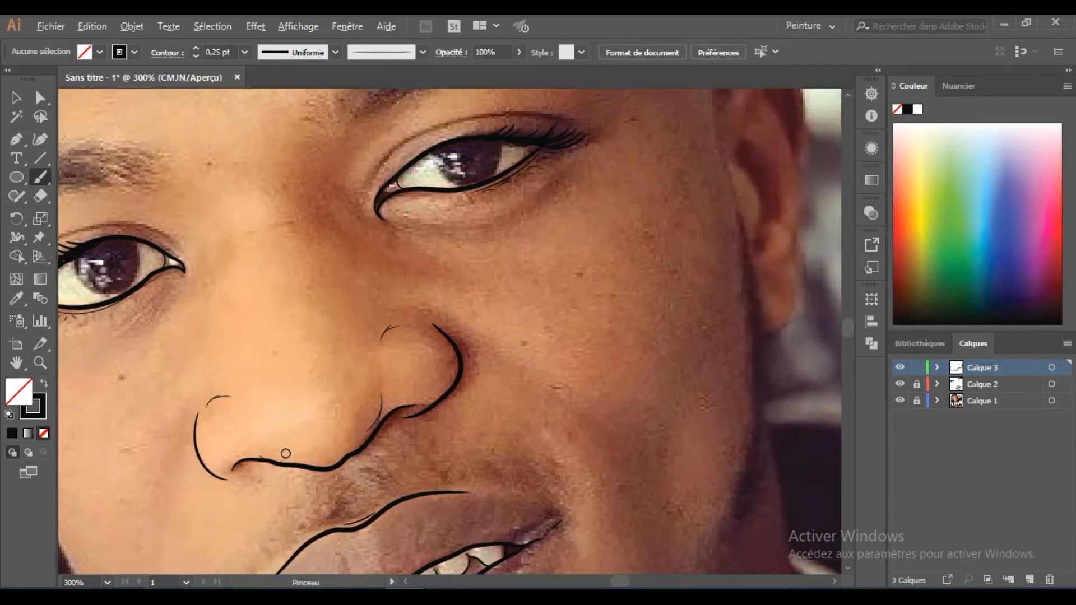
pyautogui.hotkey('ctrl', '-')
pyautogui.hotkey('ctrl', '-')
pyautogui.hotkey('ctrl', '-')
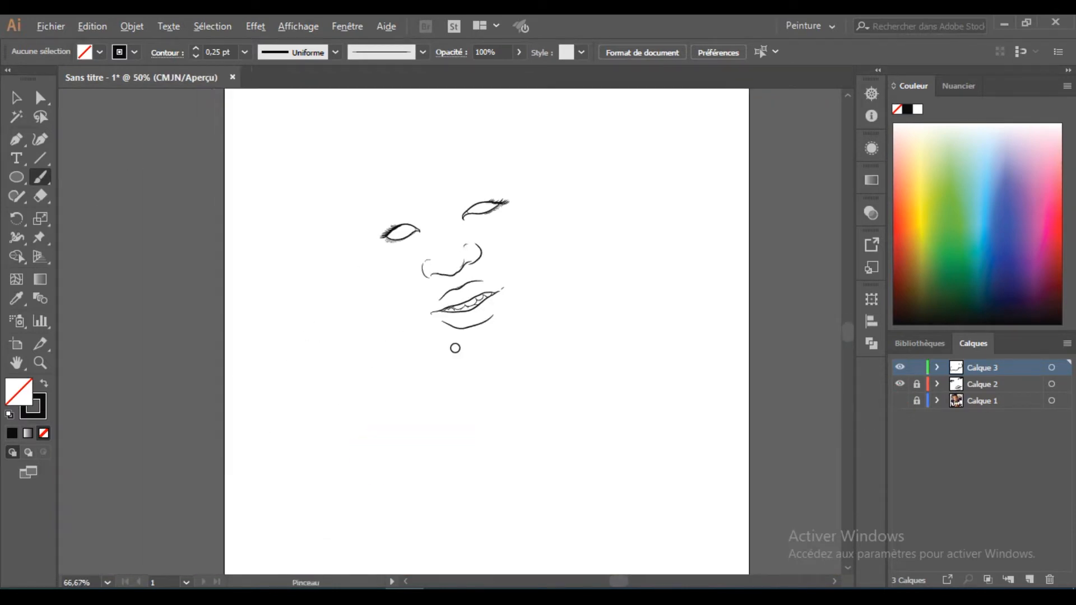
pyautogui.hotkey('ctrl', '1')
pyautogui.click(900, 401)
pyautogui.scroll(2, 413, 353)
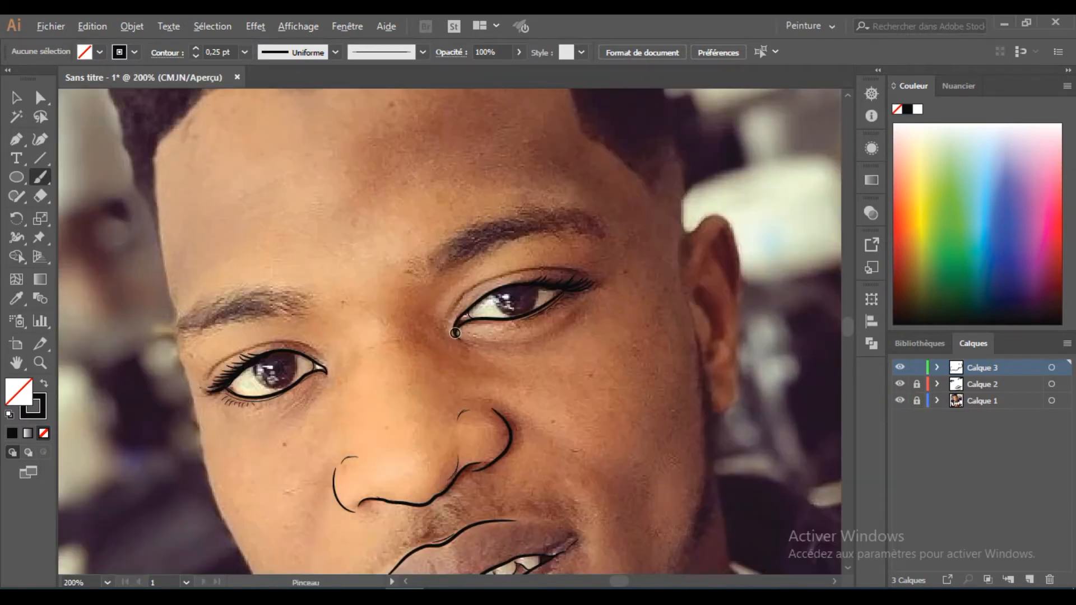
# - Draw fine 0.25 pt crease strokes beneath the eye on the photo's right
pyautogui.scroll(3, 437, 346)
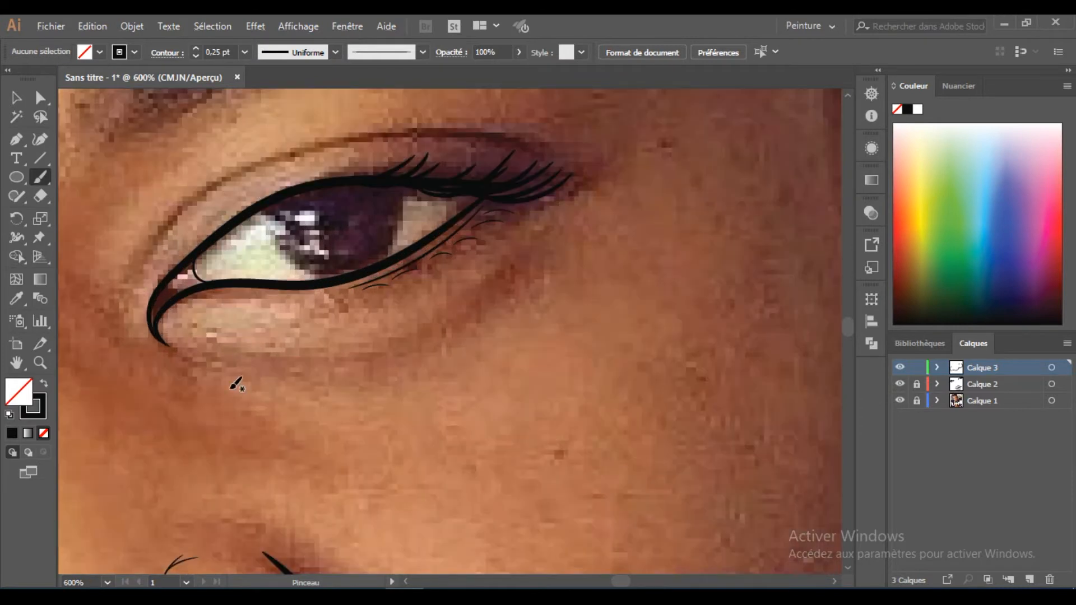
pyautogui.moveTo(266, 356)
pyautogui.mouseDown()
pyautogui.moveTo(379, 352)
pyautogui.moveTo(498, 272)
pyautogui.mouseUp()
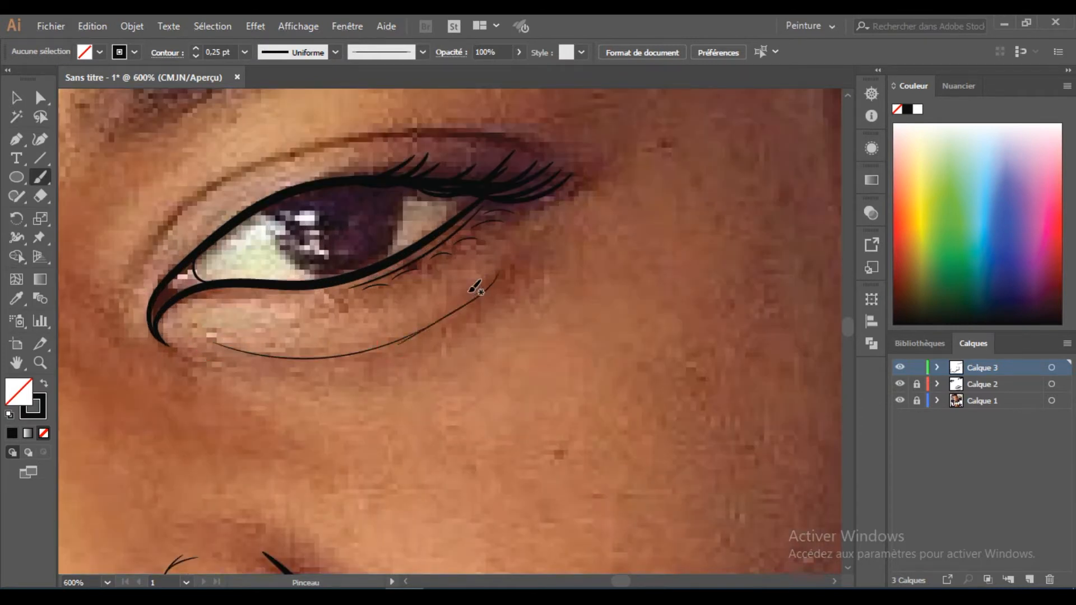
pyautogui.moveTo(524, 238)
pyautogui.mouseDown()
pyautogui.moveTo(568, 252)
pyautogui.moveTo(663, 332)
pyautogui.mouseUp()
# - Set the stroke to 1 pt and trace the upper eyelid crease of the eye on the photo's right
pyautogui.click(236, 49)
pyautogui.click(245, 52)
pyautogui.click(273, 119)
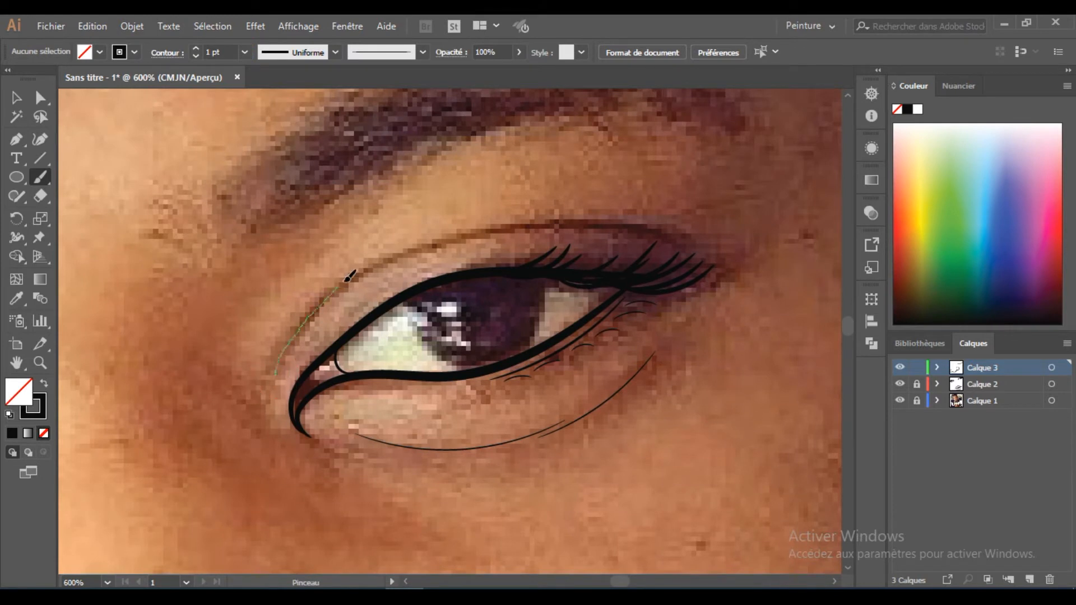
pyautogui.moveTo(501, 227); pyautogui.dragTo(501, 227)
pyautogui.moveTo(435, 246)
pyautogui.mouseDown()
pyautogui.moveTo(579, 229)
pyautogui.moveTo(667, 229)
pyautogui.mouseUp()
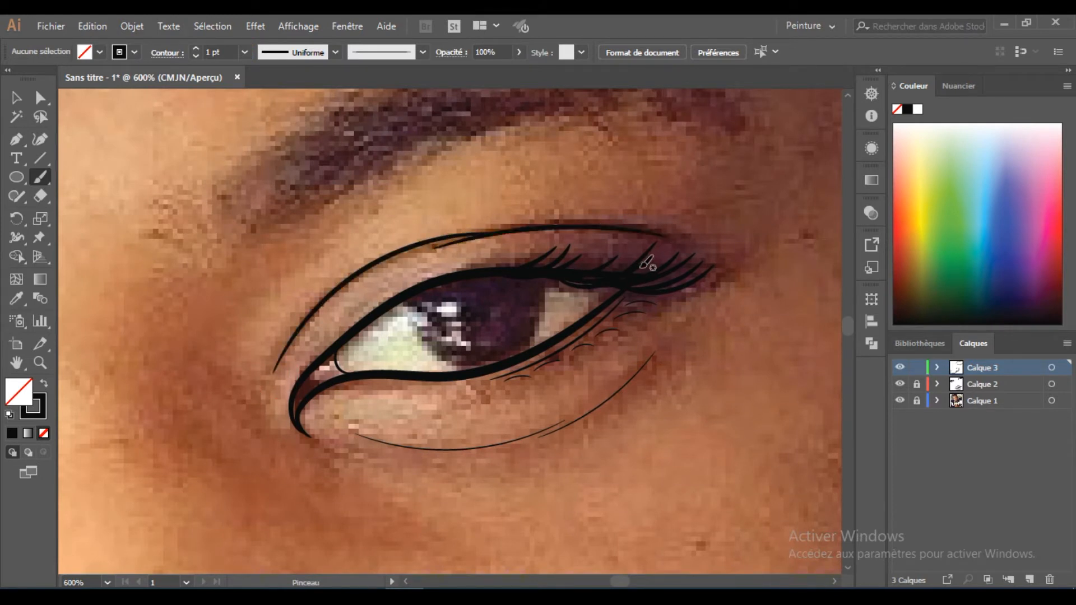
# - Return the stroke to 0.25 pt and add fine lines beside the eyelid crease and above its inner end
pyautogui.keyDown('ctrl'); pyautogui.click(595, 413); pyautogui.keyUp('ctrl')
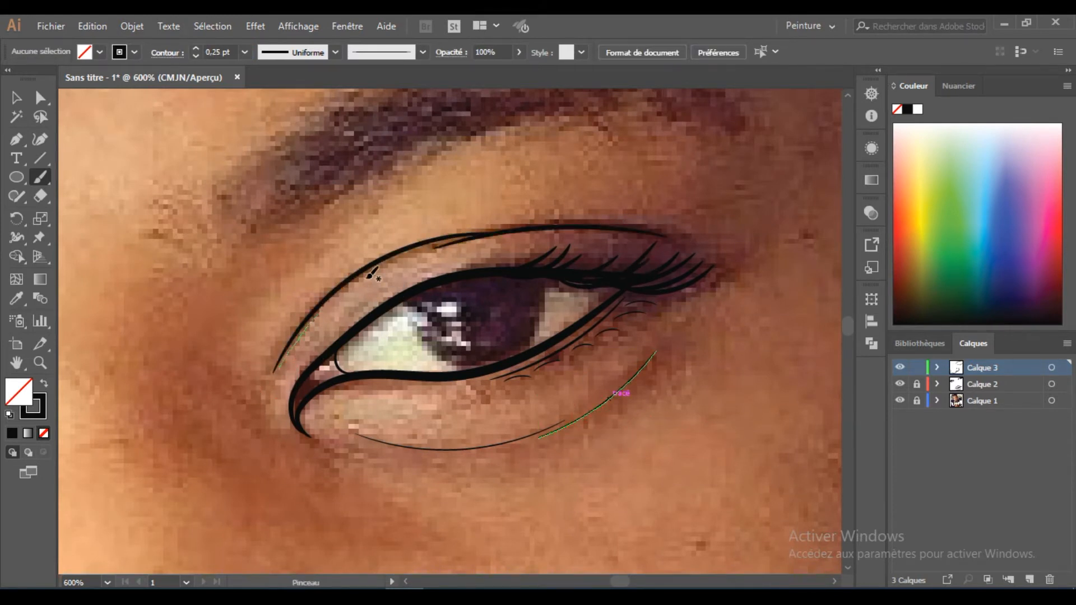
pyautogui.moveTo(292, 278); pyautogui.dragTo(269, 331)
pyautogui.moveTo(448, 291)
pyautogui.mouseDown()
pyautogui.moveTo(540, 272)
pyautogui.moveTo(425, 292)
pyautogui.moveTo(492, 279)
pyautogui.moveTo(663, 278)
pyautogui.mouseUp()
pyautogui.hotkey('ctrl', '-')
pyautogui.hotkey('ctrl', '-')
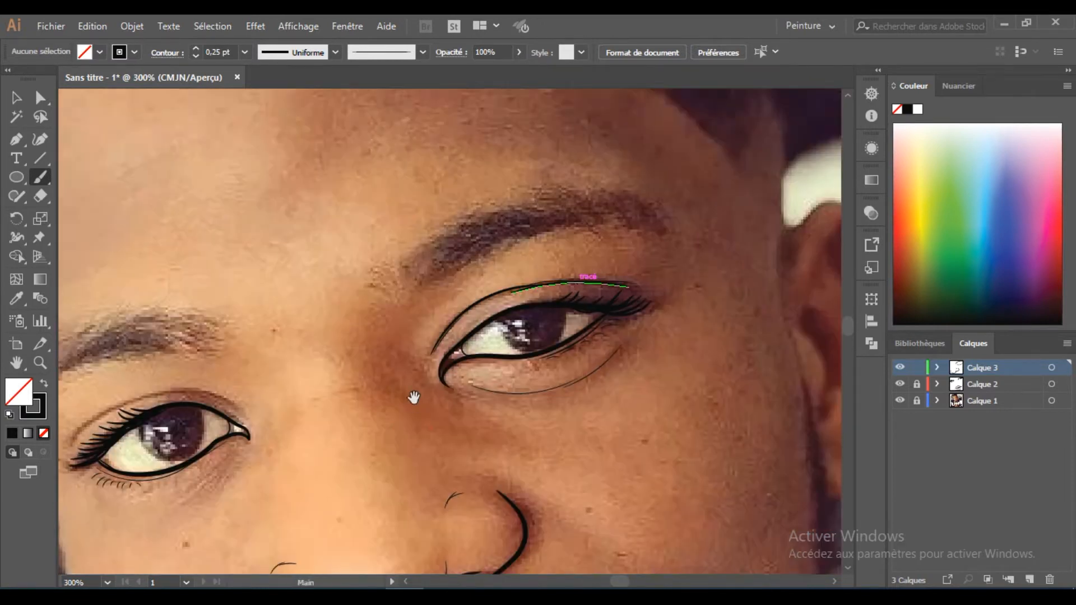
# - Draw fine lines under the eye on the photo's left and trace its upper eyelid crease with a 1 pt stroke
pyautogui.hotkey('ctrl', '+')
pyautogui.moveTo(266, 347); pyautogui.dragTo(373, 272)
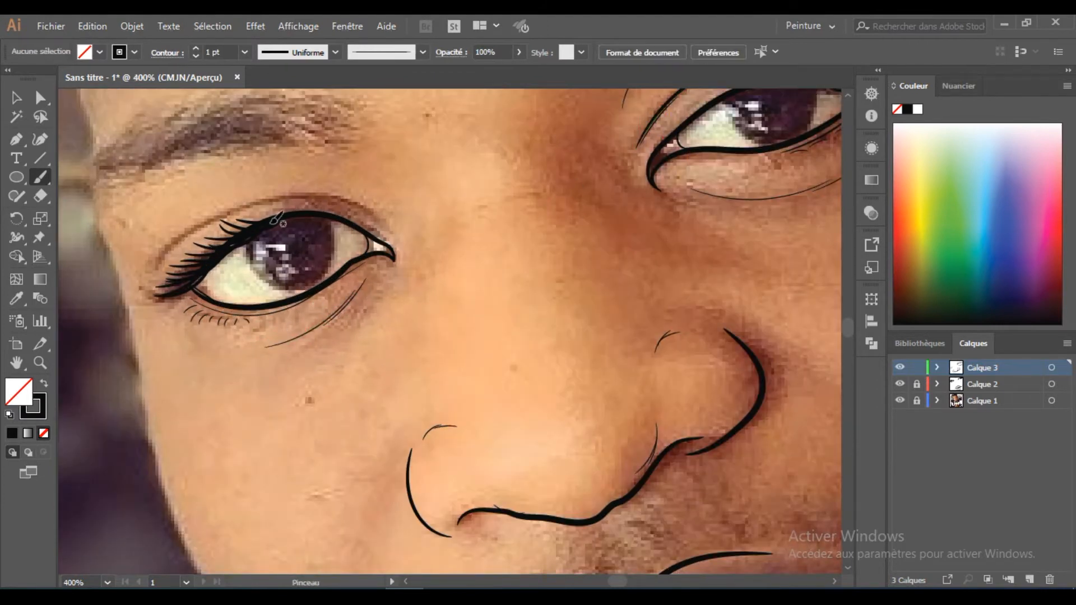
pyautogui.hotkey('ctrl', '+')
pyautogui.moveTo(370, 176); pyautogui.dragTo(373, 178)
pyautogui.moveTo(287, 181)
pyautogui.mouseDown()
pyautogui.moveTo(415, 189)
pyautogui.moveTo(466, 224)
pyautogui.mouseUp()
pyautogui.hscroll(3, 703, 137)
pyautogui.scroll(1, 703, 138)
# - Add fine 0.25 pt strokes around the eyelid crease and lower lid of the eye on the photo's left
pyautogui.keyDown('ctrl'); pyautogui.click(703, 137); pyautogui.keyUp('ctrl')
pyautogui.keyDown('ctrl'); pyautogui.click(422, 292); pyautogui.keyUp('ctrl')
pyautogui.moveTo(314, 302); pyautogui.dragTo(288, 286)
pyautogui.keyDown('ctrl'); pyautogui.click(297, 292); pyautogui.keyUp('ctrl')
pyautogui.hotkey('ctrl', '-')
pyautogui.hotkey('ctrl', '-')
pyautogui.scroll(2, 209, 325)
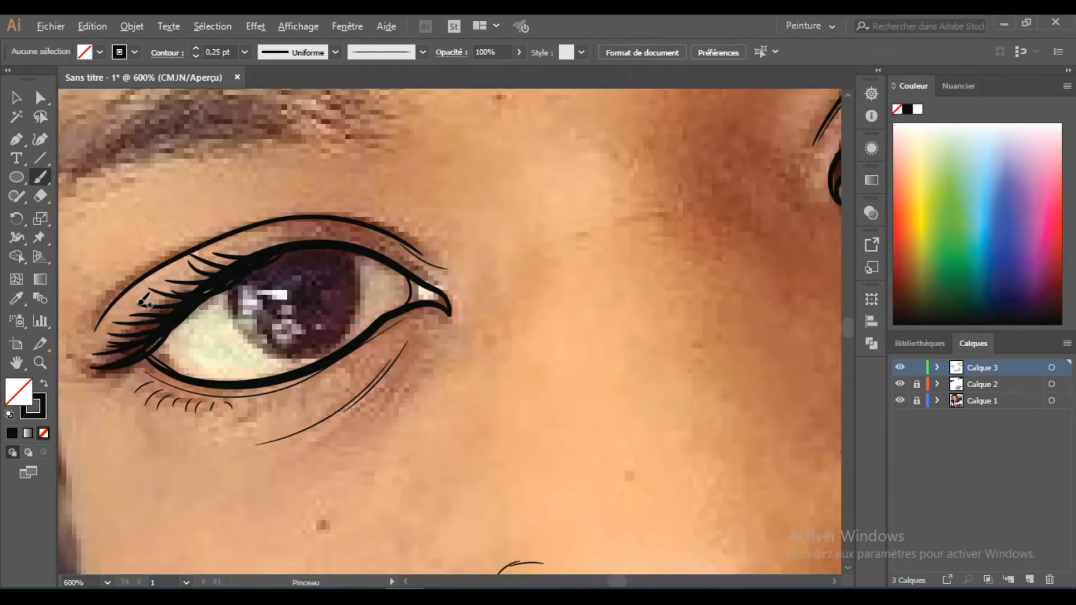
pyautogui.moveTo(191, 249); pyautogui.dragTo(190, 248)
pyautogui.hotkey('ctrl', '-')
pyautogui.hotkey('ctrl', '-')
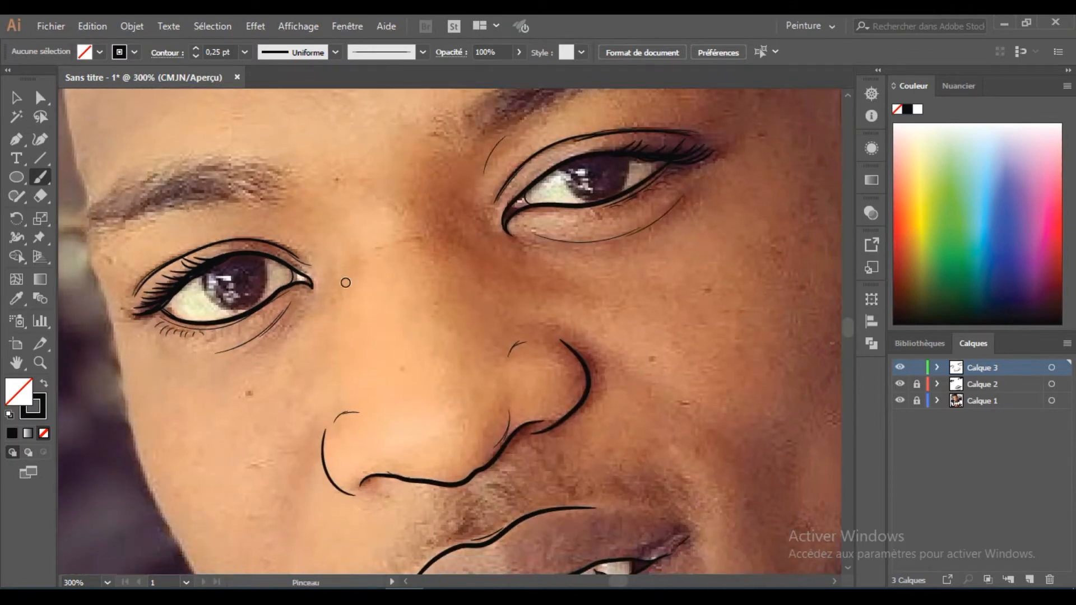
# - Draw fine curved strokes above the nostril wing and on the upper cheek on the photo's right
pyautogui.hotkey('ctrl', '-')
pyautogui.hotkey('ctrl', '-')
pyautogui.scroll(2, 392, 303)
pyautogui.moveTo(386, 296); pyautogui.dragTo(437, 320)
pyautogui.hotkey('ctrl', 'z')
pyautogui.moveTo(330, 277)
pyautogui.mouseDown()
pyautogui.moveTo(353, 274)
pyautogui.moveTo(404, 303)
pyautogui.mouseUp()
pyautogui.moveTo(345, 227); pyautogui.dragTo(394, 242)
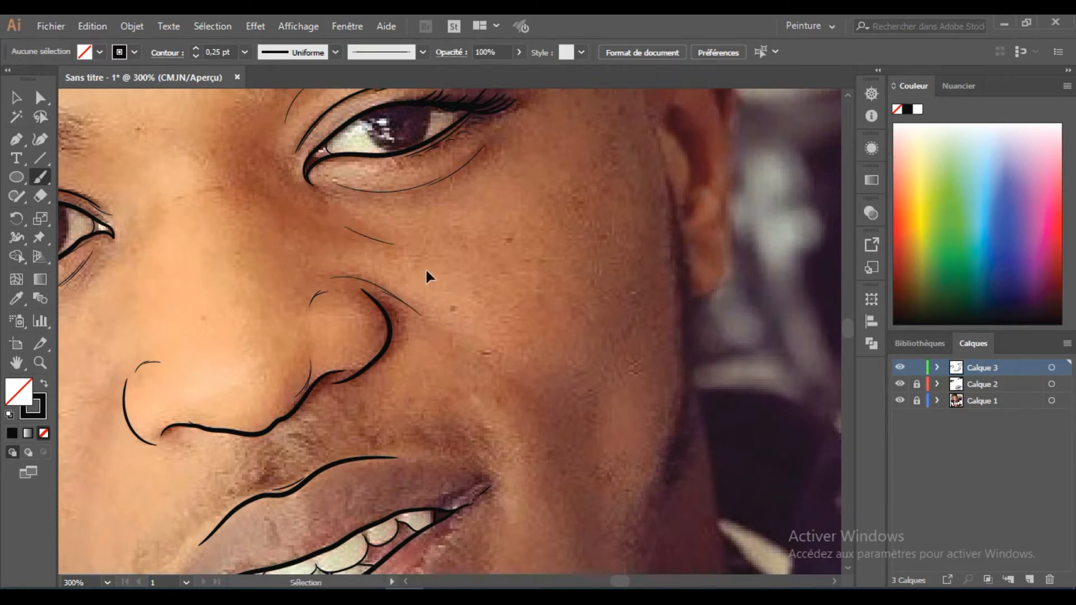
# - Draw fine 0.25 pt crease strokes beside the corners of the mouth and on the cheek on the photo's right
pyautogui.scroll(-4, 426, 277)
pyautogui.hscroll(-2, 303, 224)
pyautogui.hscroll(5, 344, 360)
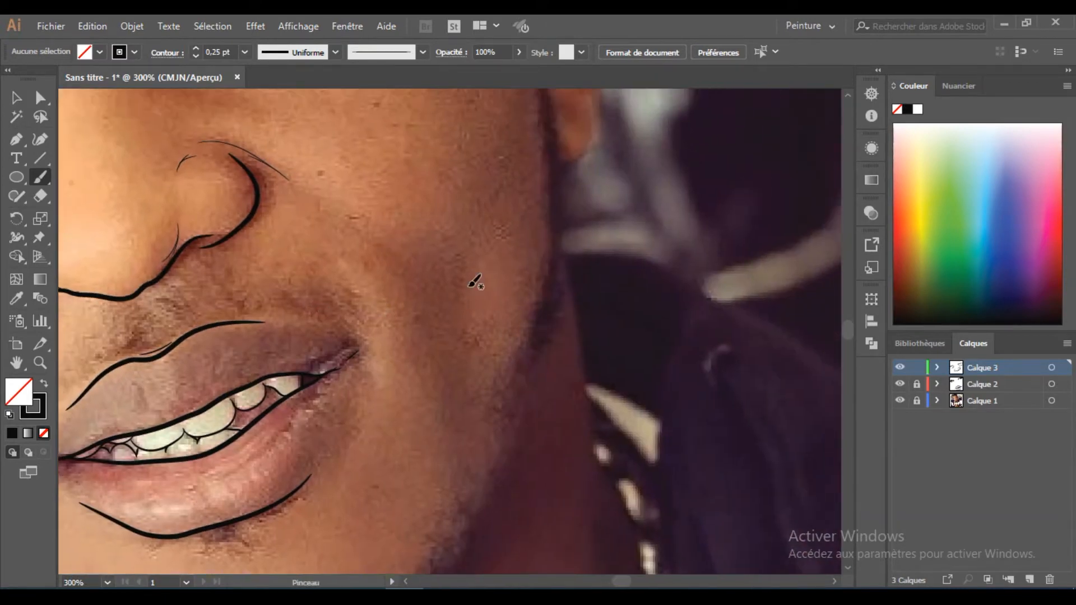
pyautogui.moveTo(468, 259); pyautogui.dragTo(468, 348)
pyautogui.moveTo(313, 262); pyautogui.dragTo(363, 292)
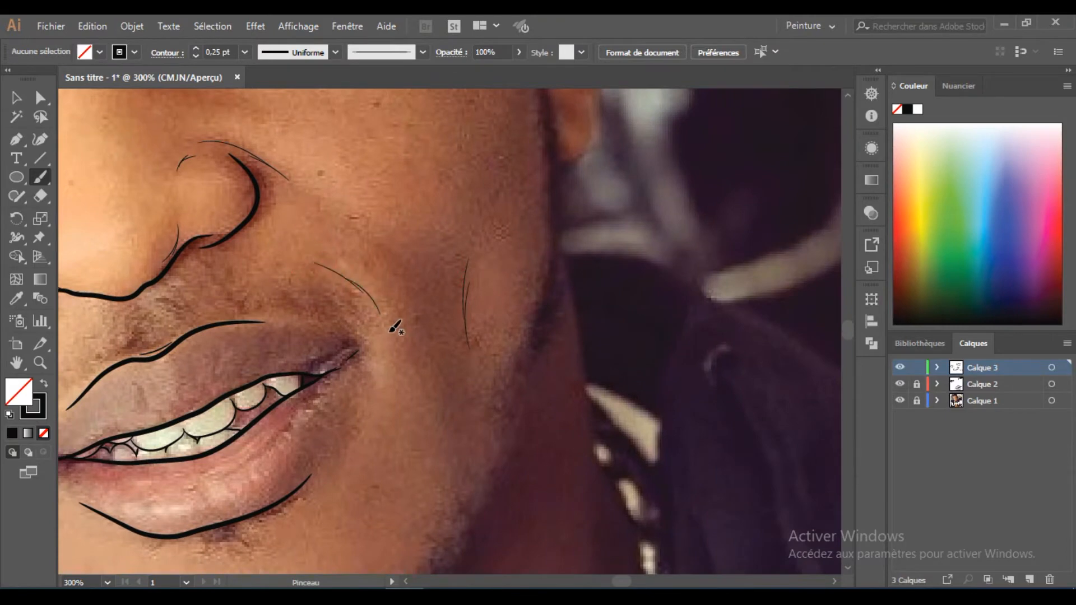
pyautogui.scroll(-4, 337, 342)
pyautogui.hscroll(-5, 291, 353)
pyautogui.scroll(-5, 284, 353)
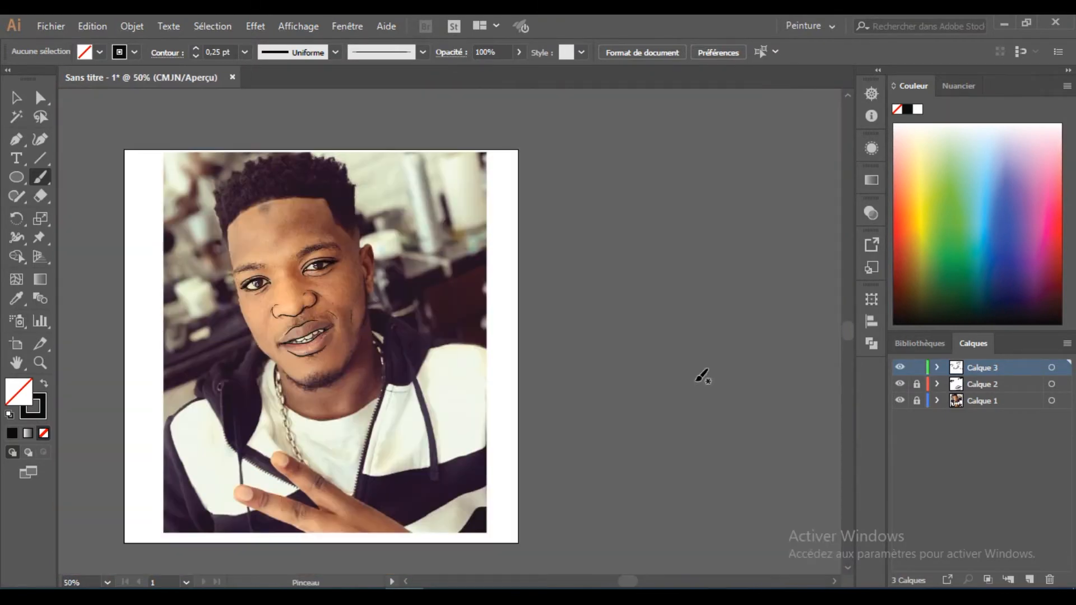
# - Hide layer Calque 1 to examine the facial line art without the photo, and make the layer visible again
pyautogui.click(900, 401)
pyautogui.hscroll(-3, 504, 386)
pyautogui.scroll(-1, 504, 386)
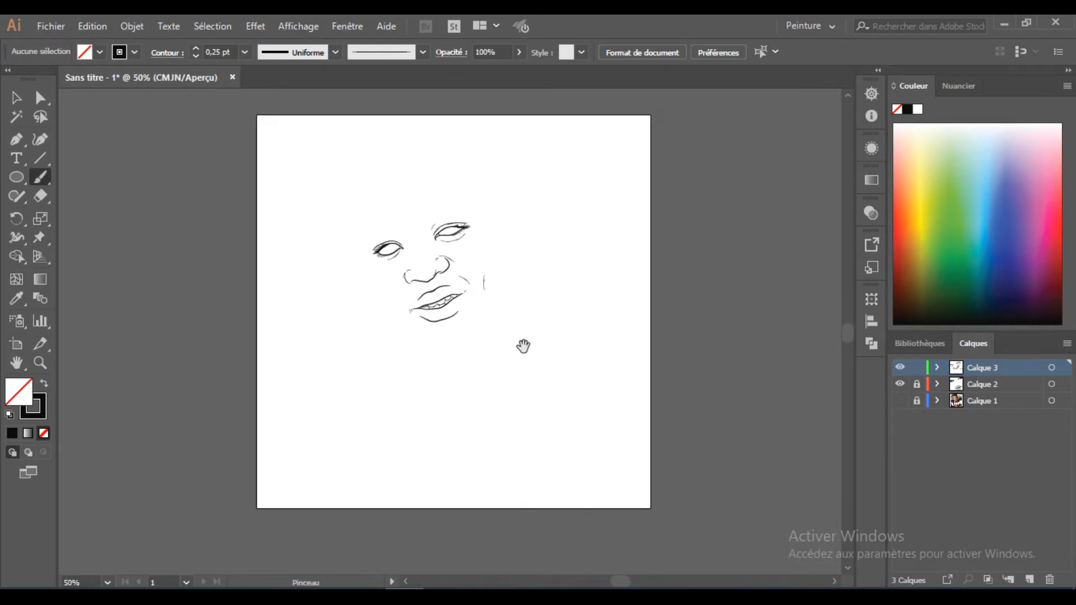
pyautogui.hscroll(-3, 530, 319)
pyautogui.scroll(-1, 530, 319)
pyautogui.click(900, 401)
pyautogui.click(900, 402)
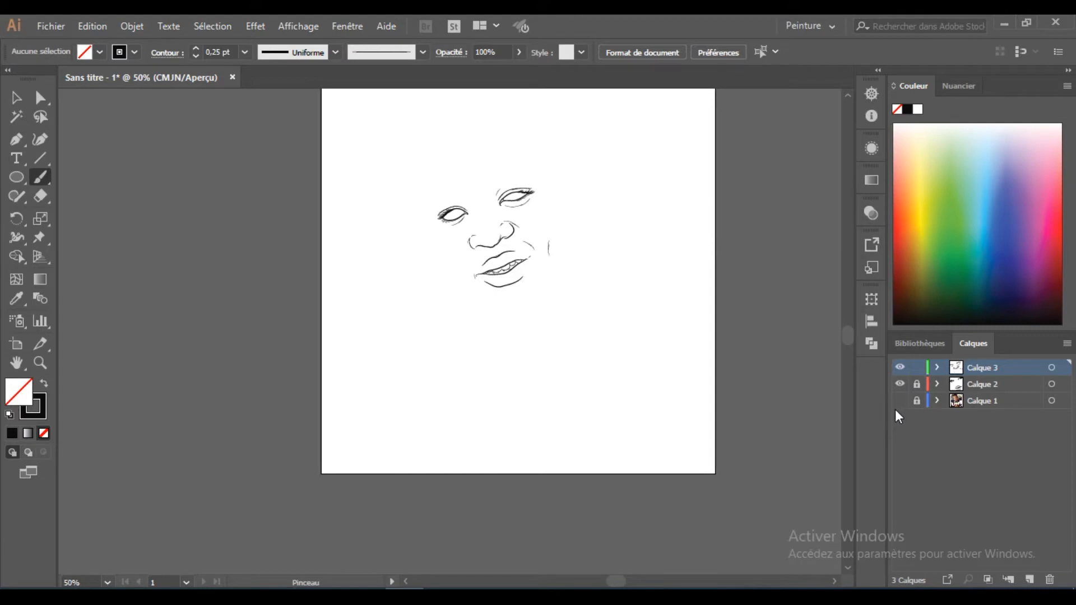
pyautogui.click(900, 400)
# - Select the fine crease strokes around the mouth and cheek and set their opacity to 50%
pyautogui.scroll(3, 458, 232)
pyautogui.moveTo(449, 297); pyautogui.dragTo(186, 273)
pyautogui.keyDown('ctrl'); pyautogui.click(224, 285); pyautogui.keyUp('ctrl')
pyautogui.scroll(2, 224, 285)
pyautogui.keyDown('ctrl'); pyautogui.keyDown('shift'); pyautogui.click(224, 285); pyautogui.keyUp('shift'); pyautogui.keyUp('ctrl')
pyautogui.keyDown('ctrl'); pyautogui.keyDown('shift'); pyautogui.click(146, 260); pyautogui.keyUp('shift'); pyautogui.keyUp('ctrl')
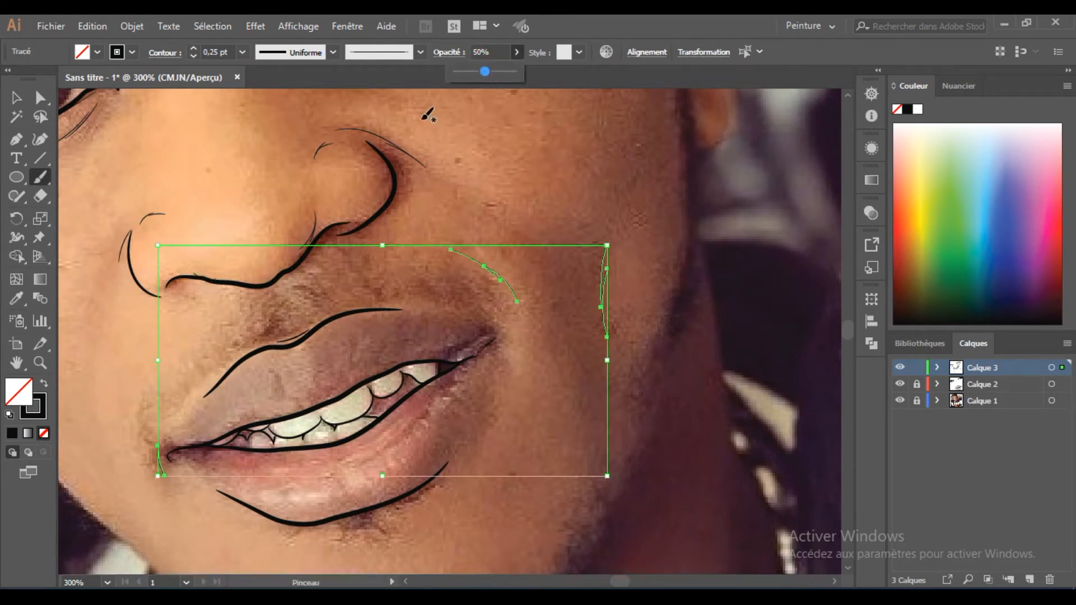
# - Select the fine strokes around the nose and nostril wings, set their opacity to 60%, and deselect them
pyautogui.keyDown('ctrl'); pyautogui.click(313, 153); pyautogui.keyUp('ctrl')
pyautogui.keyDown('ctrl'); pyautogui.keyDown('shift'); pyautogui.click(311, 231); pyautogui.keyUp('shift'); pyautogui.keyUp('ctrl')
pyautogui.keyDown('ctrl'); pyautogui.keyDown('shift'); pyautogui.click(149, 216); pyautogui.keyUp('shift'); pyautogui.keyUp('ctrl')
pyautogui.keyDown('ctrl'); pyautogui.keyDown('shift'); pyautogui.click(126, 247); pyautogui.keyUp('shift'); pyautogui.keyUp('ctrl')
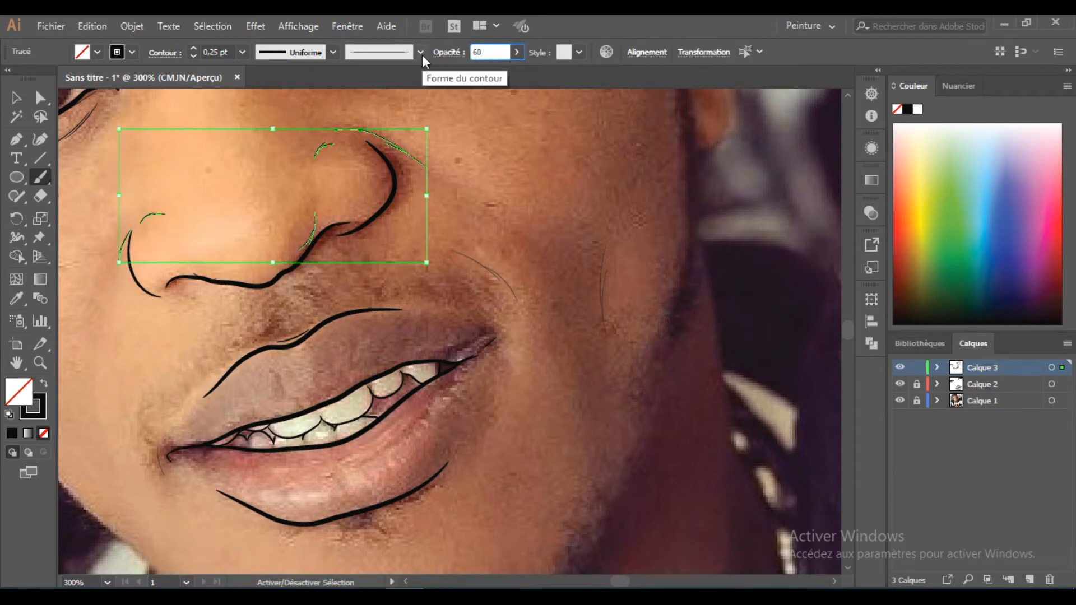
pyautogui.write('60')
pyautogui.press('Return')
pyautogui.hotkey('ctrl', 'shift', 'a')
# - Set the opacity of the fine crease lines under both eyes to 60% and deselect them
pyautogui.scroll(5, 562, 288)
pyautogui.hscroll(2, 567, 283)
pyautogui.keyDown('ctrl'); pyautogui.click(505, 259); pyautogui.keyUp('ctrl')
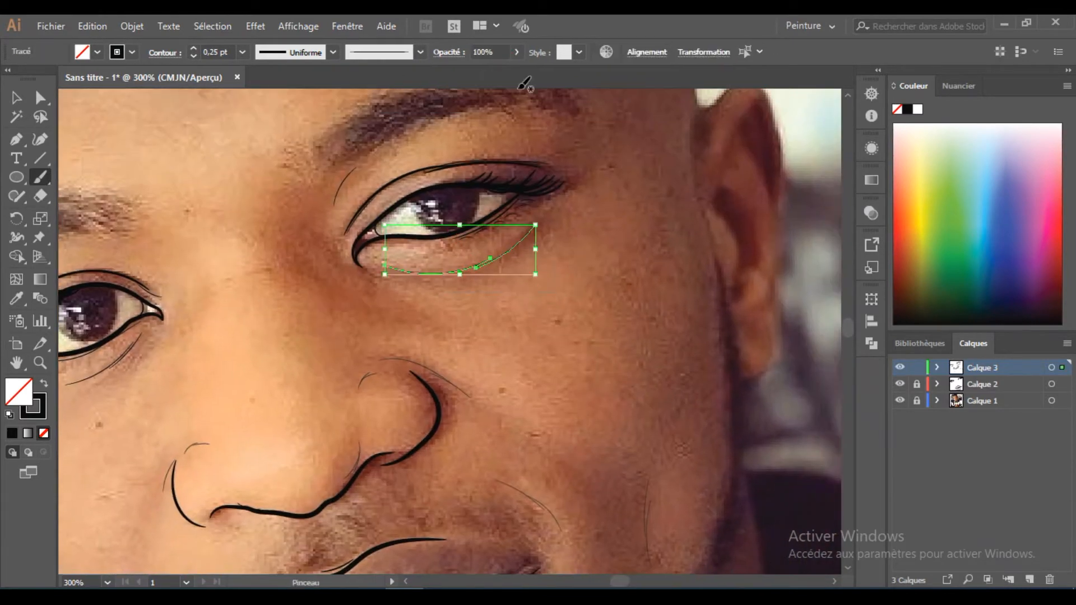
pyautogui.write('60')
pyautogui.press('Return')
pyautogui.moveTo(315, 218); pyautogui.dragTo(435, 210)
pyautogui.keyDown('ctrl'); pyautogui.click(232, 343); pyautogui.keyUp('ctrl')
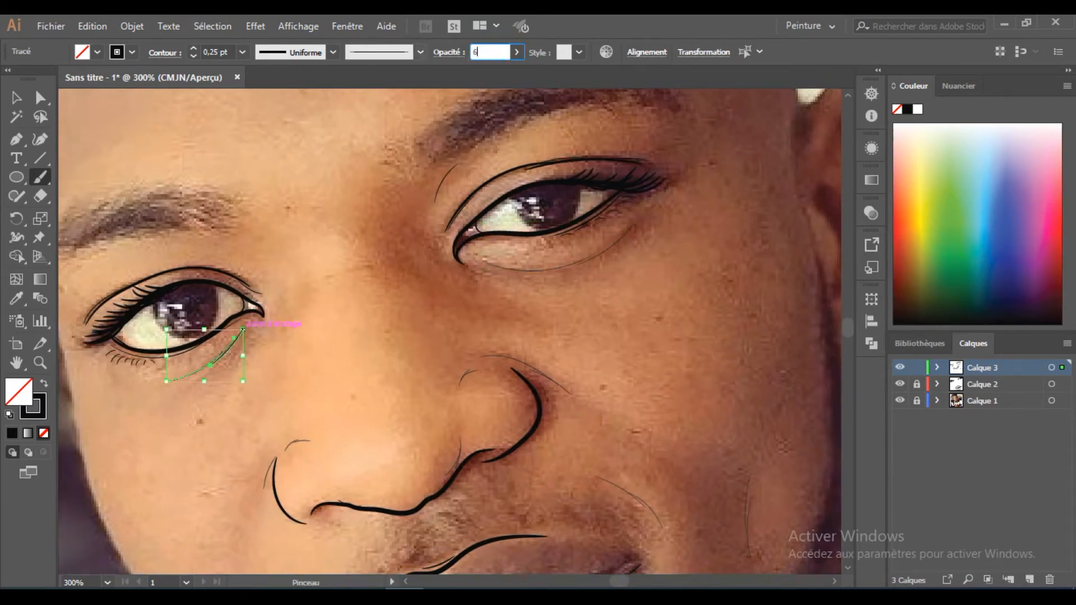
pyautogui.hotkey('ctrl', 'shift', 'a')
# - Set the opacity of the short fine stroke above the inner corner of the eye on the photo's right to 50%
pyautogui.hotkey('ctrl', '-')
pyautogui.hotkey('ctrl', '-')
pyautogui.moveTo(323, 206)
pyautogui.mouseDown()
pyautogui.moveTo(352, 216)
pyautogui.moveTo(343, 214)
pyautogui.mouseUp()
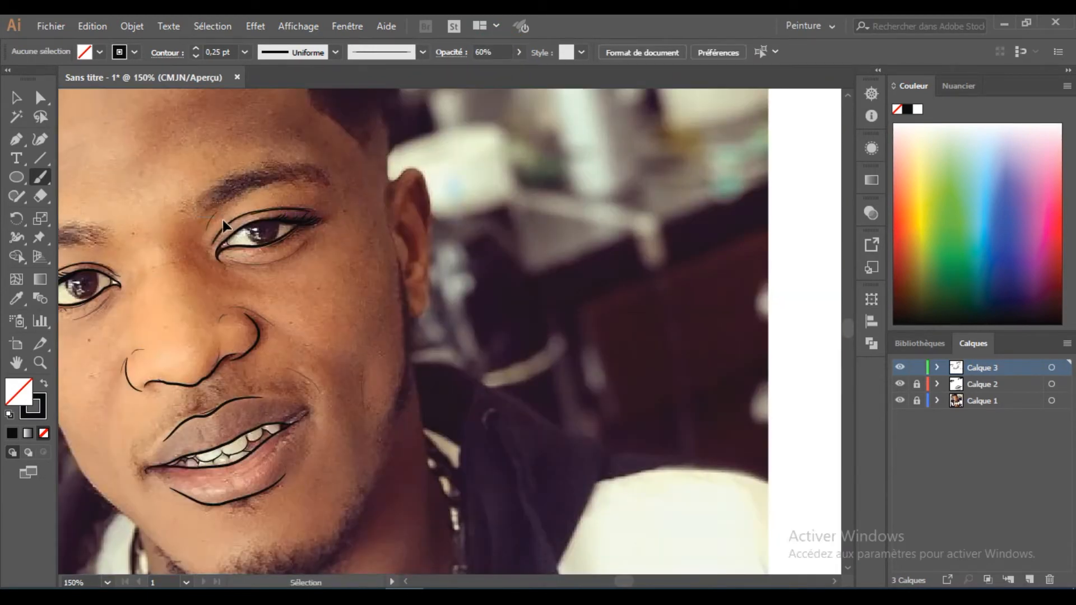
pyautogui.click(488, 52)
pyautogui.write('50')
pyautogui.press('Return')
pyautogui.hotkey('ctrl', 'shift', 'a')
# - Check the line art without the photo, lock layer Calque 3, and unlock Calque 2 as the active drawing layer
pyautogui.hotkey('ctrl', '-')
pyautogui.hotkey('ctrl', '-')
pyautogui.hotkey('ctrl', '-')
pyautogui.click(899, 401)
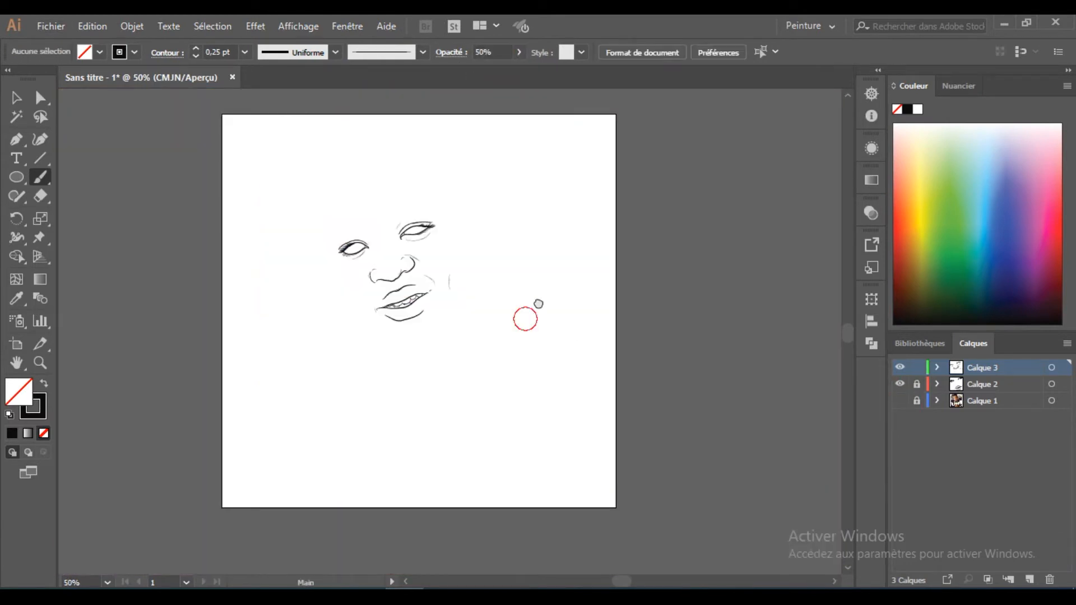
pyautogui.click(917, 367)
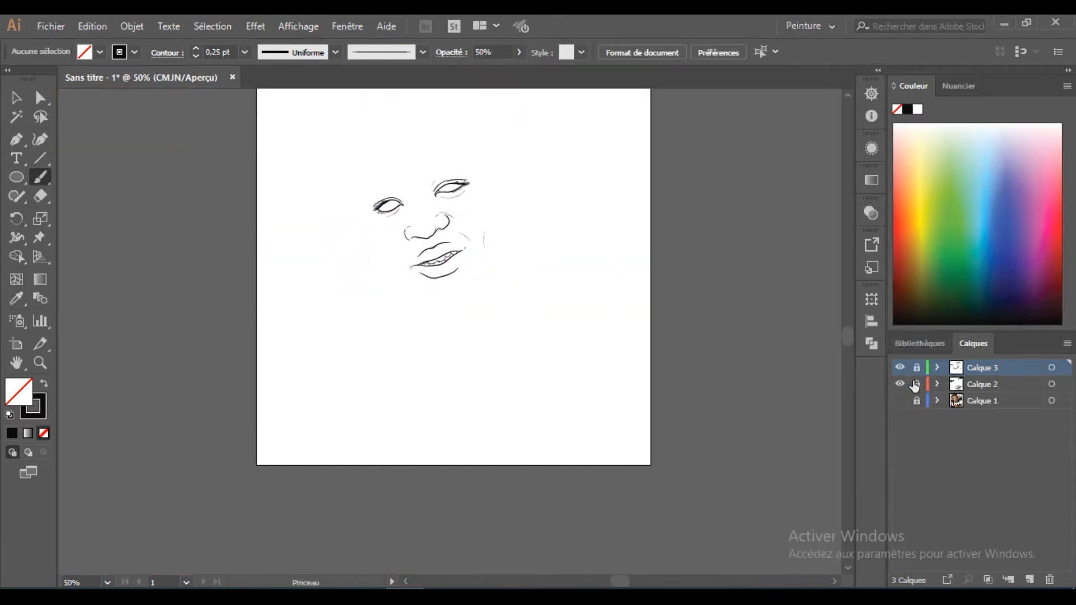
pyautogui.click(916, 384)
pyautogui.click(899, 400)
pyautogui.click(969, 384)
# - Set the stroke to 2 pt and trace the jawline from the photo's left down to the chin
pyautogui.click(245, 53)
pyautogui.click(39, 403)
pyautogui.click(245, 52)
pyautogui.click(263, 143)
pyautogui.scroll(4, 455, 259)
pyautogui.moveTo(300, 370); pyautogui.dragTo(193, 275)
pyautogui.scroll(1, 193, 275)
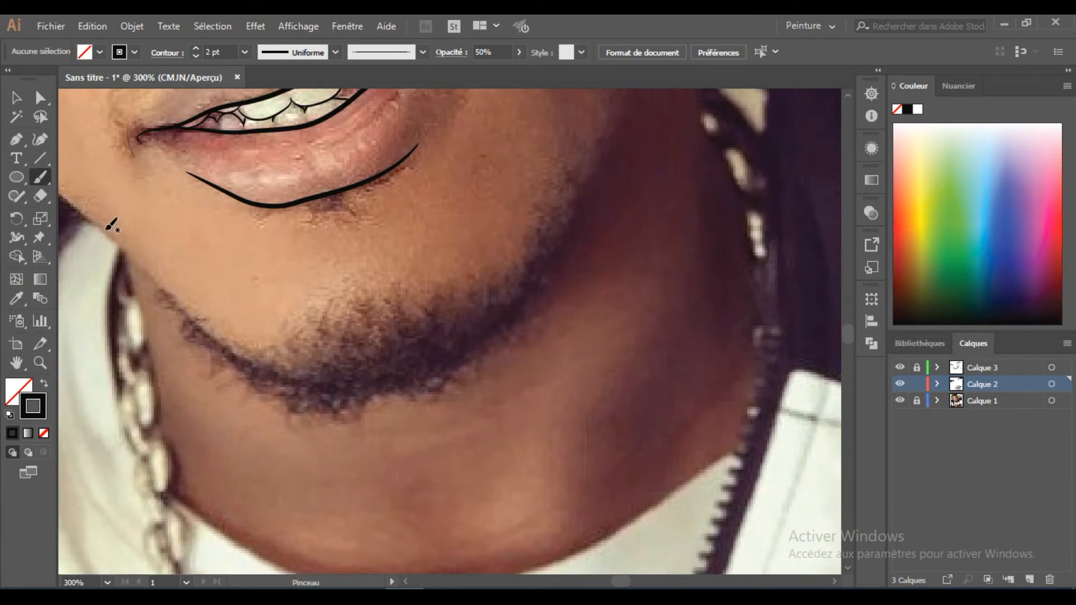
pyautogui.moveTo(313, 373); pyautogui.dragTo(331, 376)
# - Set the opacity to 100% and extend the jaw stroke around the chin and up the jaw on the photo's right
pyautogui.click(491, 53)
pyautogui.write('100')
pyautogui.press('Return')
pyautogui.keyDown('ctrl'); pyautogui.click(452, 220); pyautogui.keyUp('ctrl')
pyautogui.keyDown('ctrl'); pyautogui.click(332, 376); pyautogui.keyUp('ctrl')
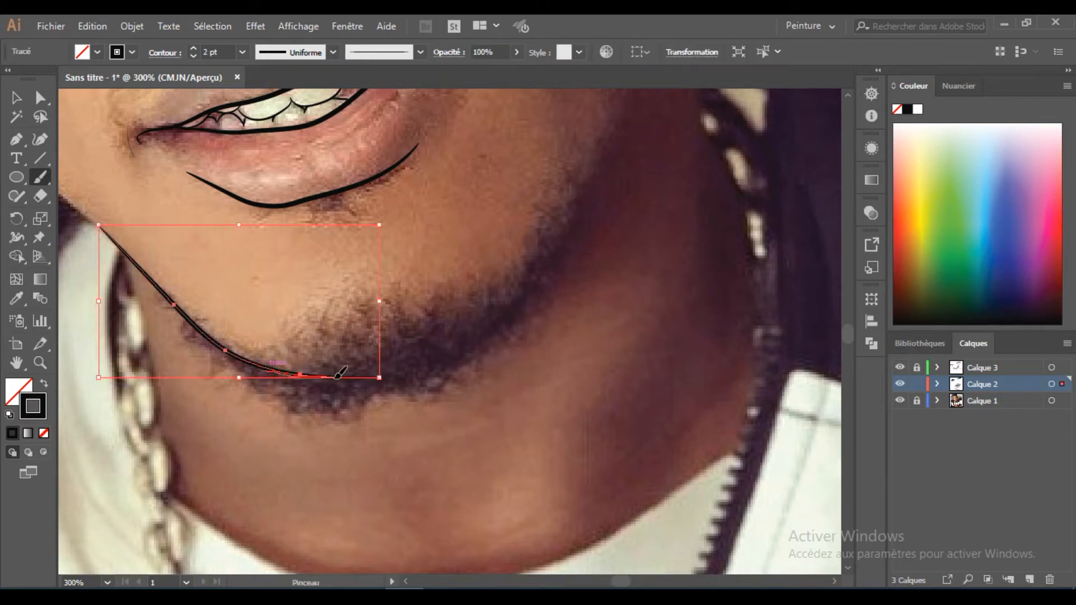
pyautogui.moveTo(567, 245); pyautogui.dragTo(576, 193)
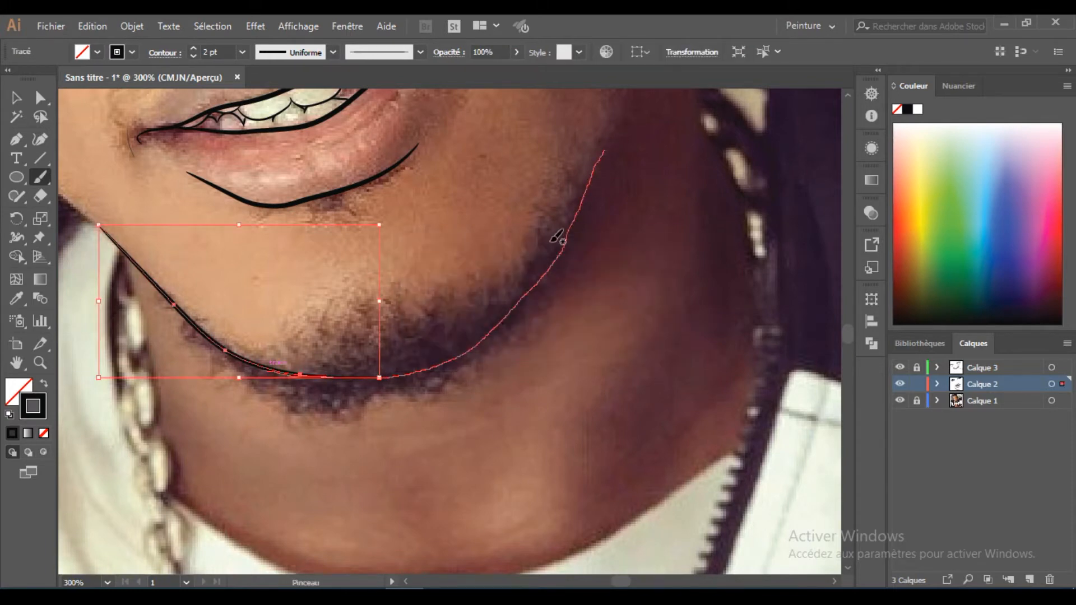
pyautogui.keyDown('ctrl'); pyautogui.click(439, 353); pyautogui.keyUp('ctrl')
# - Trace the cheek edge on the photo's right up towards the ear and check the contour without the photo
pyautogui.moveTo(439, 353)
pyautogui.mouseDown()
pyautogui.moveTo(160, 444)
pyautogui.moveTo(299, 465)
pyautogui.moveTo(298, 533)
pyautogui.mouseUp()
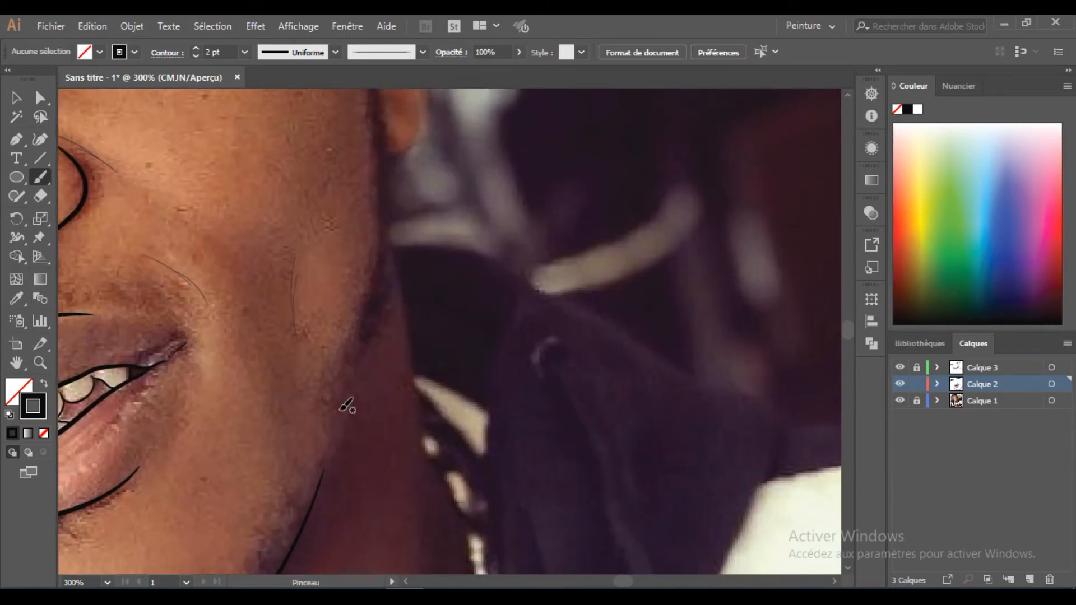
pyautogui.moveTo(386, 177); pyautogui.dragTo(387, 180)
pyautogui.hotkey('ctrl', '-')
pyautogui.hotkey('ctrl', '-')
pyautogui.hotkey('ctrl', '-')
pyautogui.hotkey('ctrl', '-')
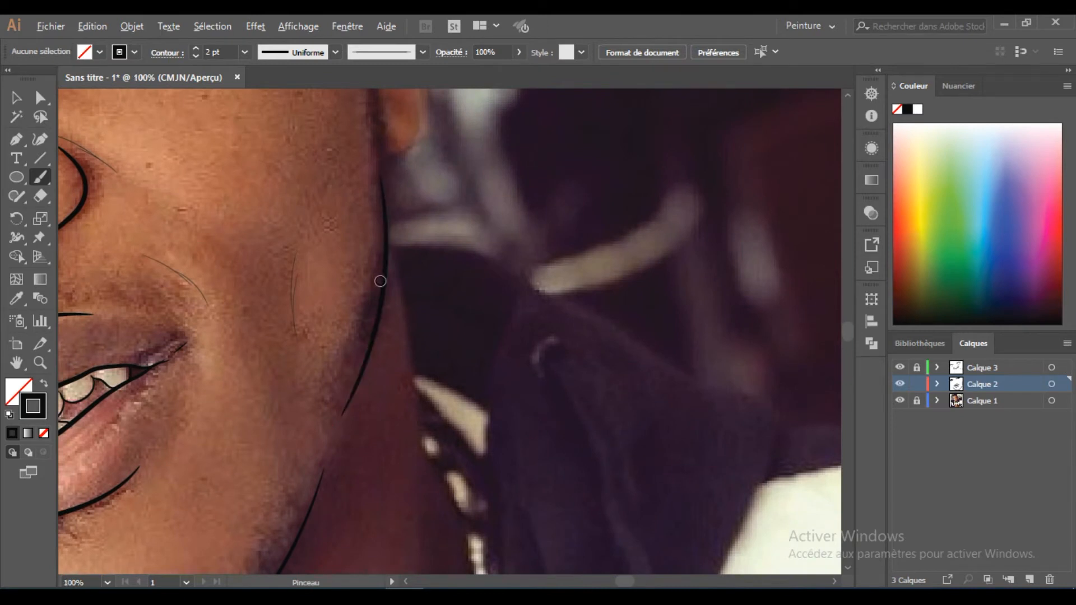
pyautogui.click(900, 401)
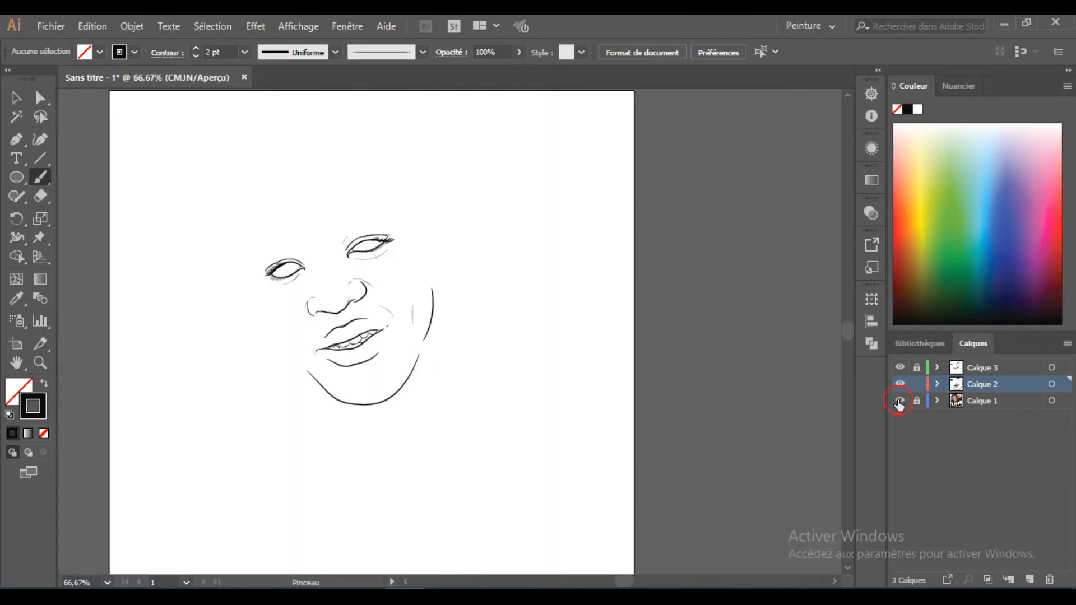
pyautogui.click(899, 402)
# - Trace the jaw edge level with the mouth on the photo's left with a 2 pt stroke
pyautogui.scroll(5, 360, 368)
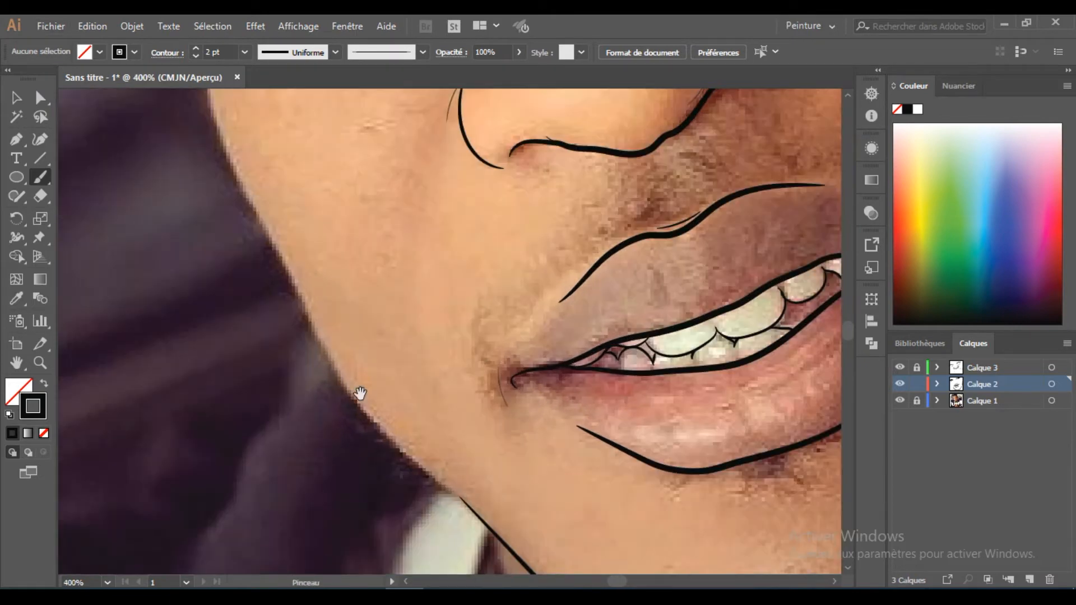
pyautogui.moveTo(285, 265)
pyautogui.mouseDown()
pyautogui.moveTo(353, 398)
pyautogui.moveTo(427, 461)
pyautogui.mouseUp()
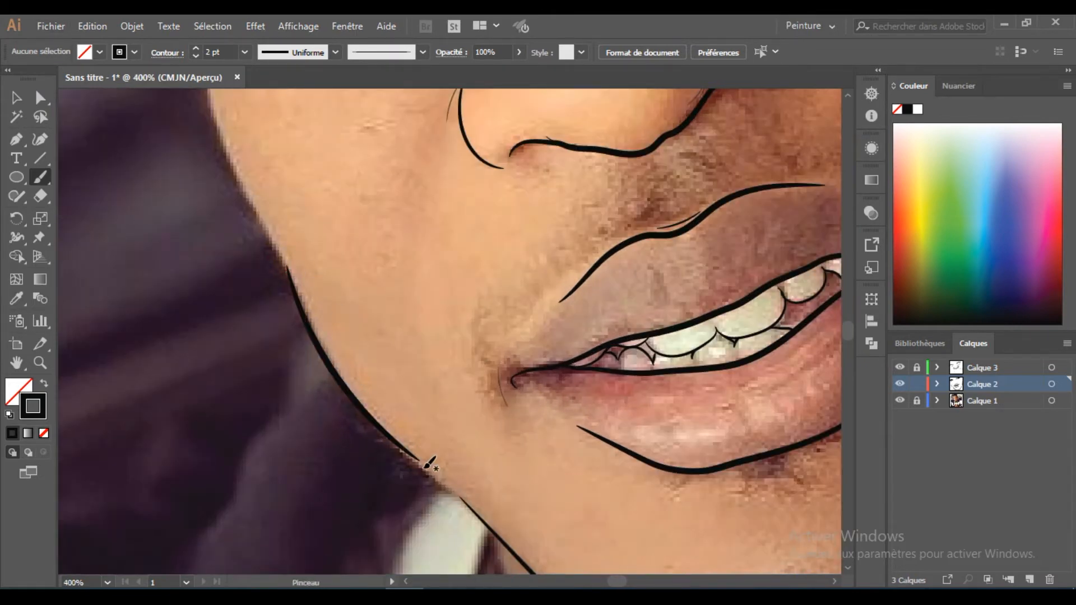
pyautogui.scroll(3, 272, 258)
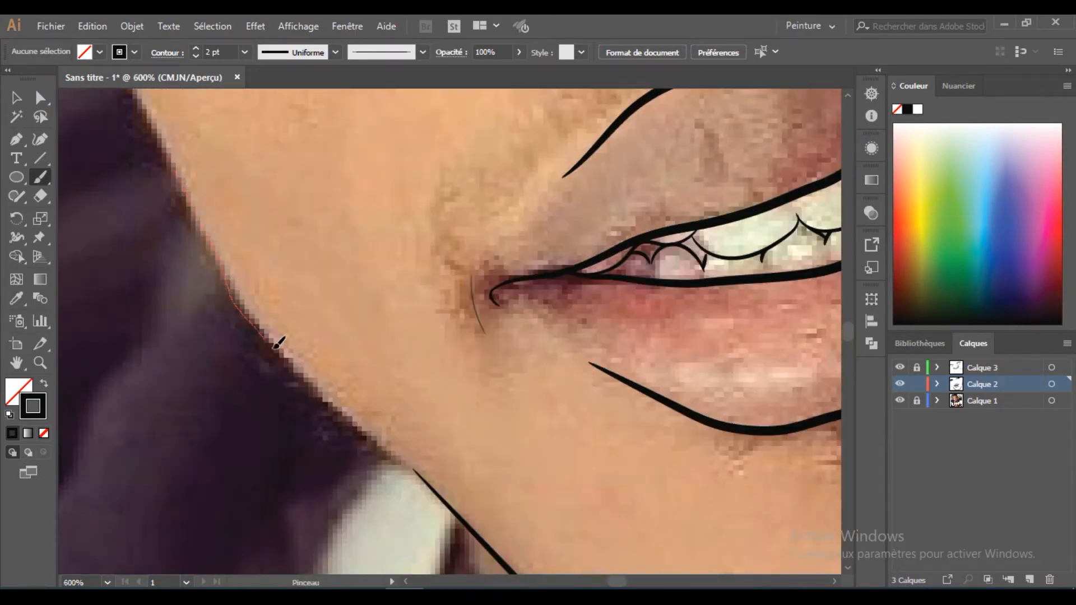
pyautogui.scroll(-5, 327, 329)
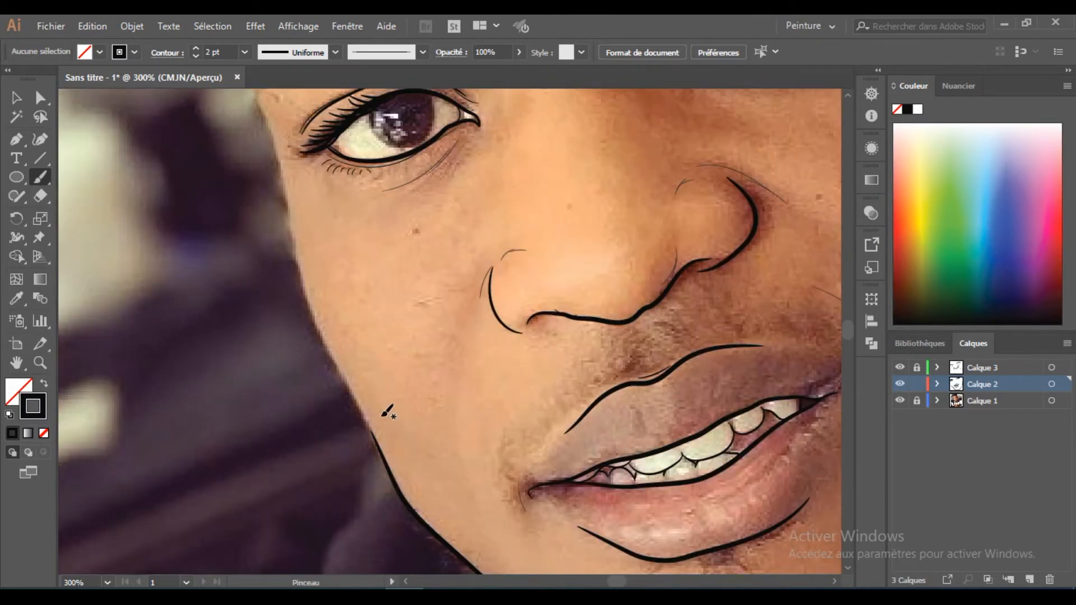
# - Extend the face contour up the cheek on the photo's left to the outer end of the eyebrow
pyautogui.scroll(5, 385, 449)
pyautogui.moveTo(224, 104)
pyautogui.mouseDown()
pyautogui.moveTo(370, 440)
pyautogui.moveTo(344, 509)
pyautogui.moveTo(368, 482)
pyautogui.mouseUp()
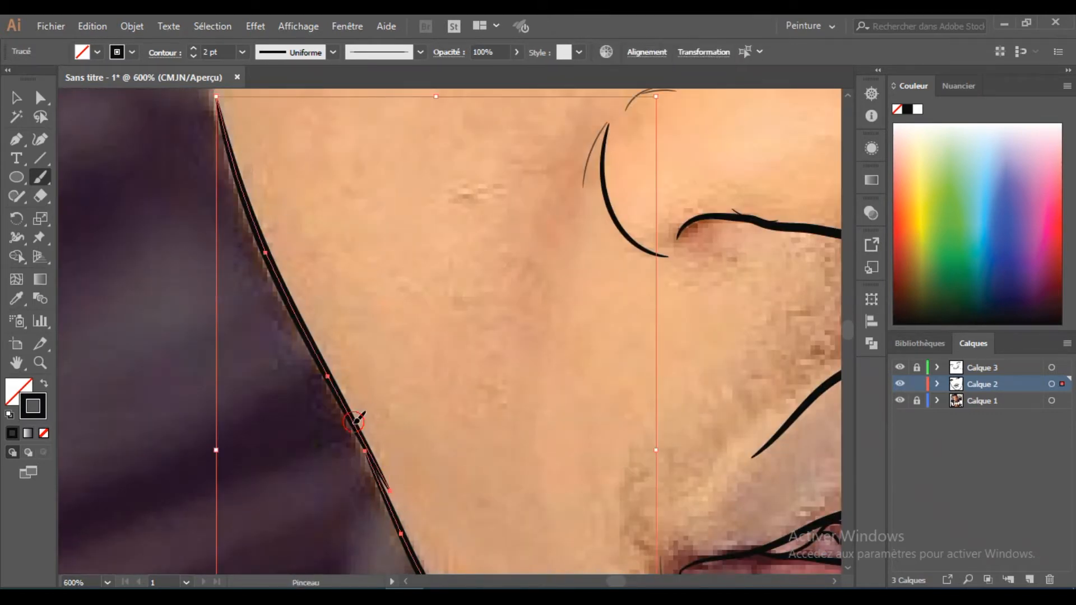
pyautogui.scroll(-5, 357, 419)
pyautogui.scroll(4, 336, 493)
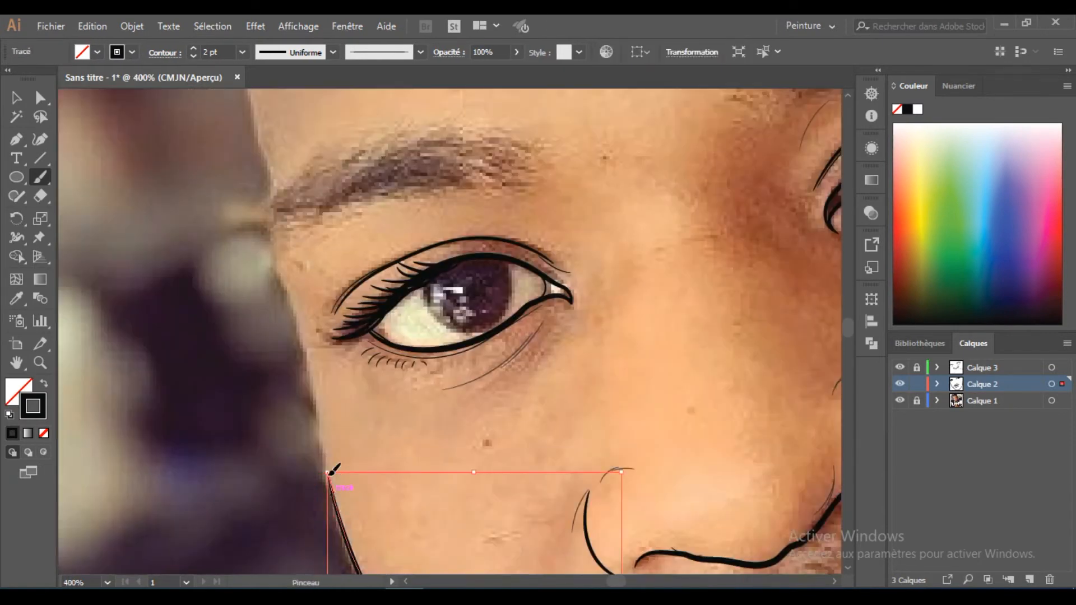
pyautogui.moveTo(307, 351); pyautogui.dragTo(276, 240)
pyautogui.scroll(-5, 280, 246)
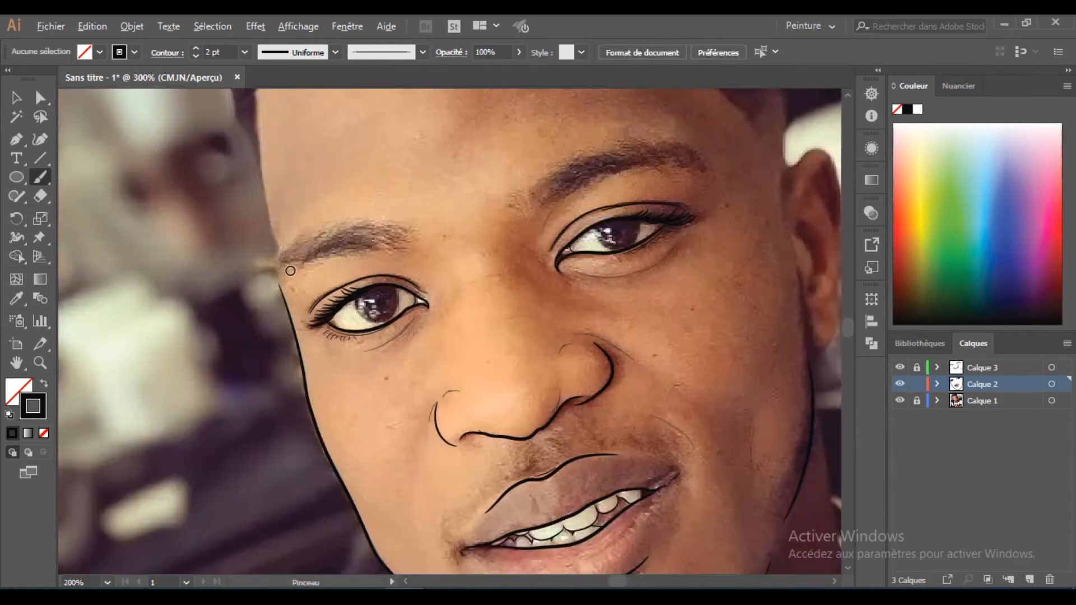
# - Extend the 2 pt face contour past the eyebrow onto the forehead on the photo's left and check it with the photo hidden
pyautogui.scroll(5, 288, 271)
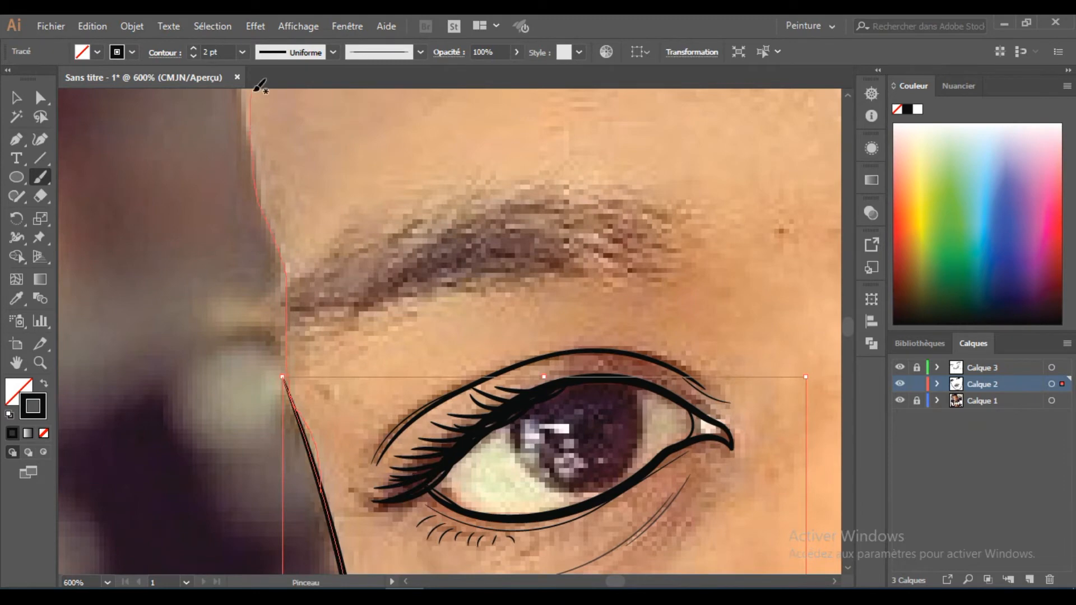
pyautogui.hotkey('ctrl', 'shift', 'a')
pyautogui.scroll(-5, 392, 353)
pyautogui.scroll(4, 325, 482)
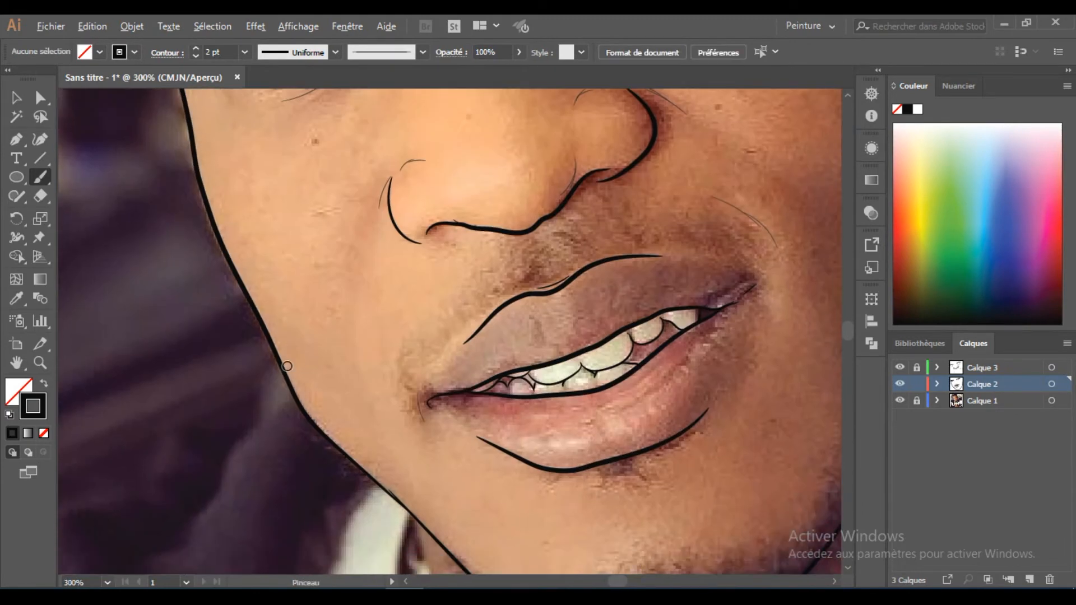
pyautogui.scroll(-5, 287, 366)
pyautogui.click(899, 400)
pyautogui.scroll(-1, 319, 269)
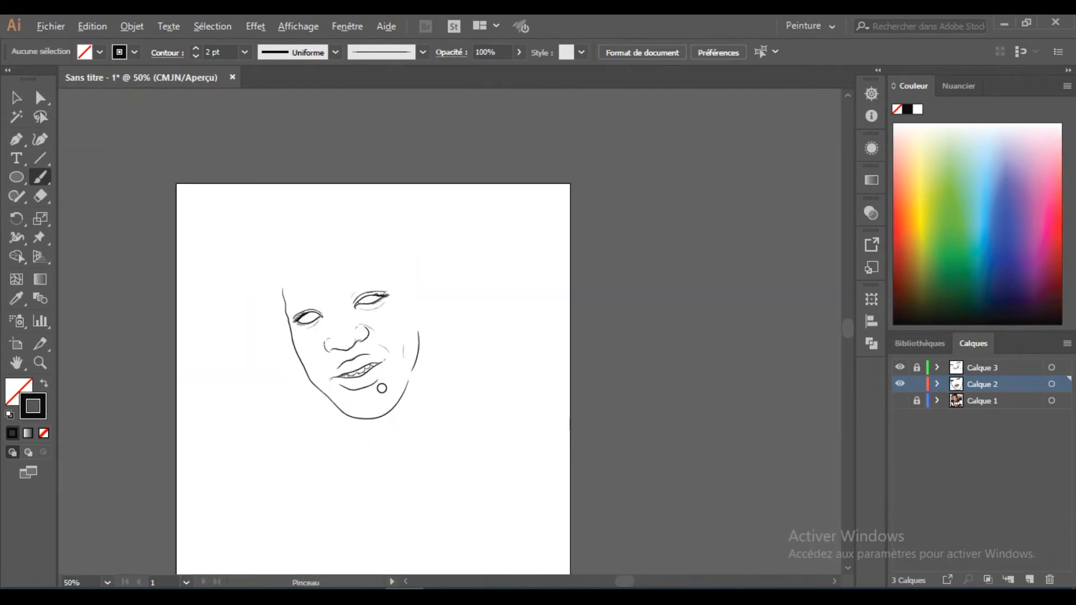
pyautogui.scroll(2, 320, 280)
pyautogui.click(899, 400)
pyautogui.scroll(2, 246, 285)
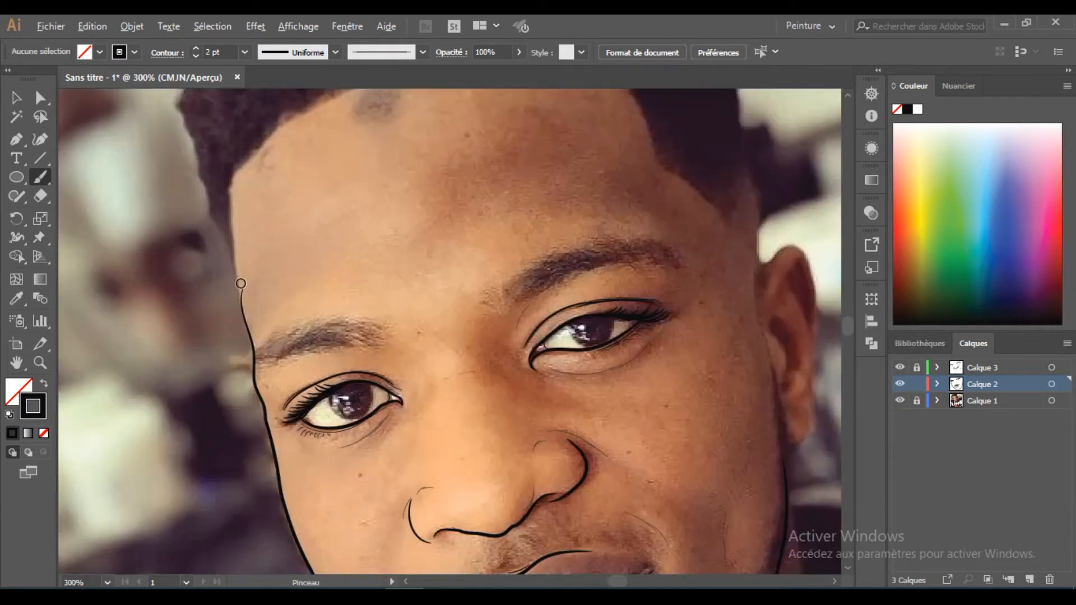
# - Continue the face contour up the forehead edge on the photo's left to the hairline
pyautogui.scroll(3, 240, 284)
pyautogui.keyDown('ctrl'); pyautogui.click(212, 414); pyautogui.keyUp('ctrl')
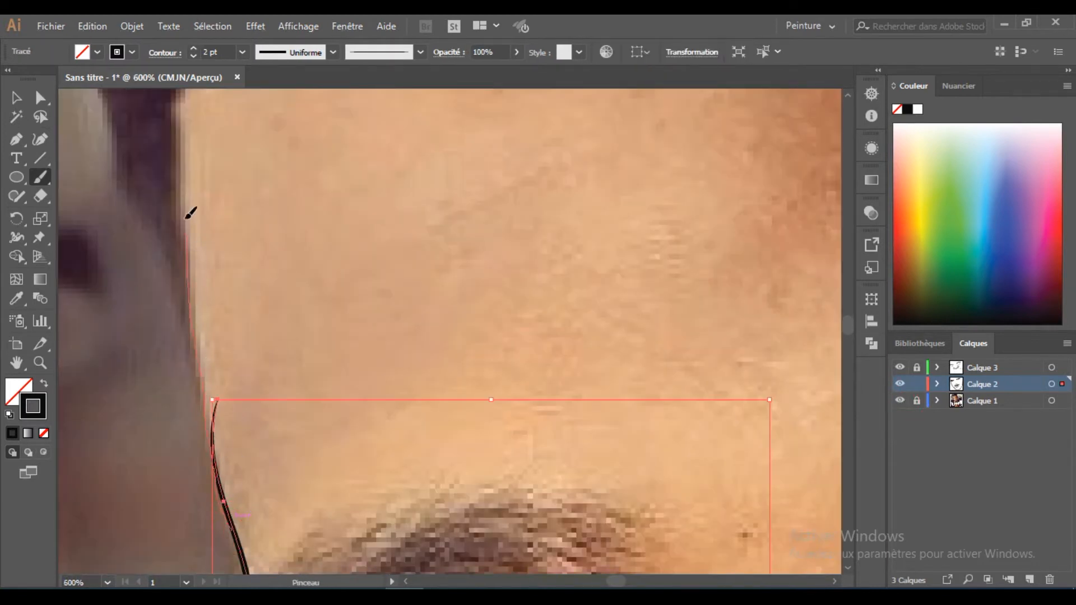
pyautogui.scroll(-3, 264, 308)
pyautogui.keyDown('ctrl'); pyautogui.click(264, 308); pyautogui.keyUp('ctrl')
pyautogui.scroll(-3, 389, 260)
pyautogui.hscroll(5, 389, 260)
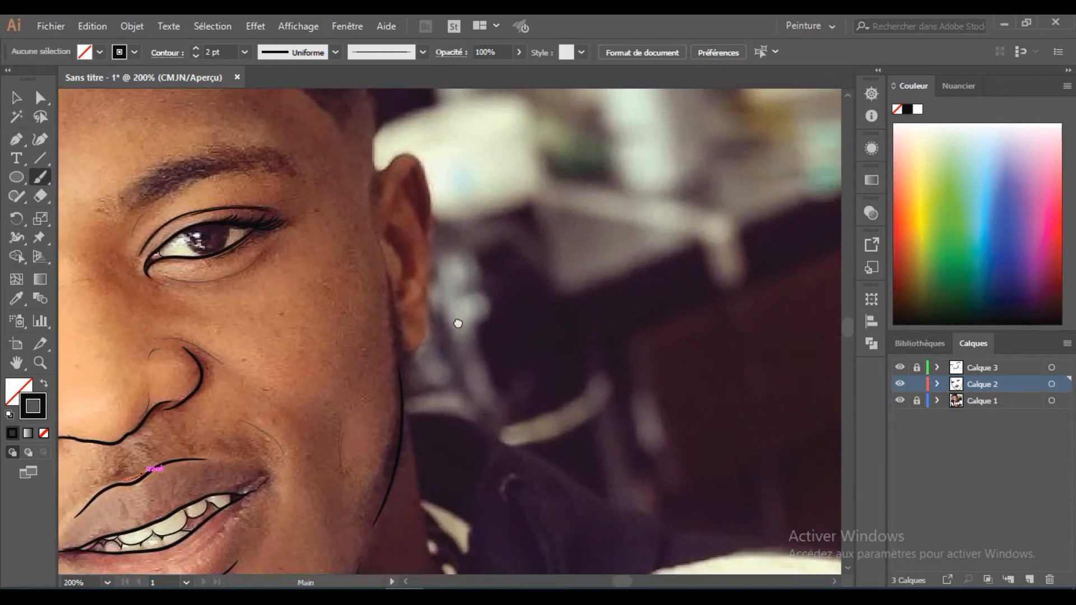
# - Trace the line between cheek and ear on the photo's right with a 2 pt stroke and check it without the photo
pyautogui.scroll(-1, 495, 325)
pyautogui.scroll(3, 413, 310)
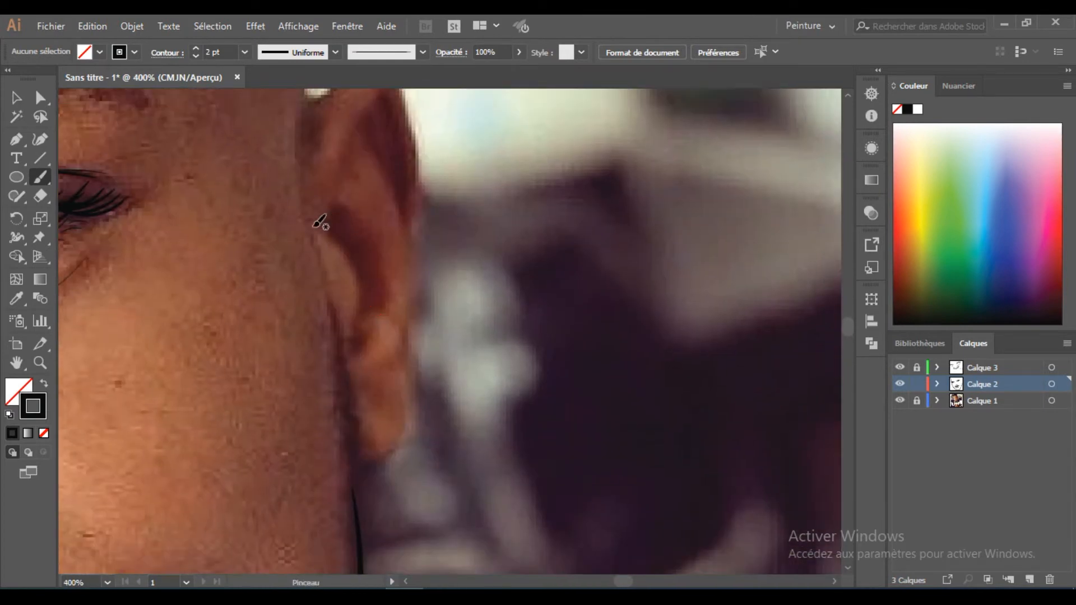
pyautogui.moveTo(349, 489); pyautogui.dragTo(351, 490)
pyautogui.scroll(-5, 350, 491)
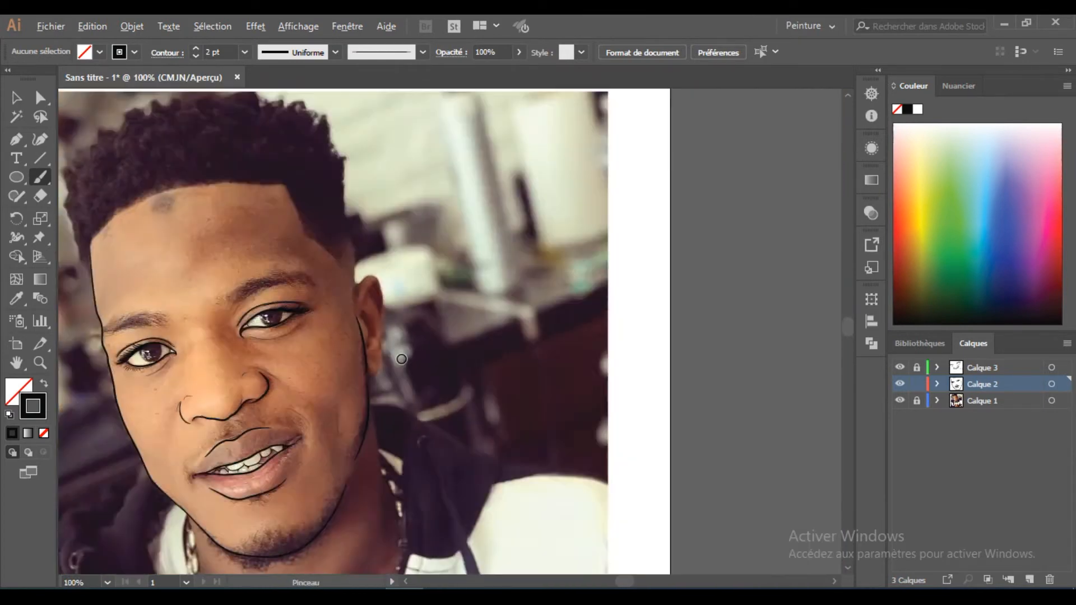
pyautogui.click(900, 400)
pyautogui.scroll(-1, 475, 361)
pyautogui.scroll(-2, 399, 435)
pyautogui.hscroll(-3, 399, 435)
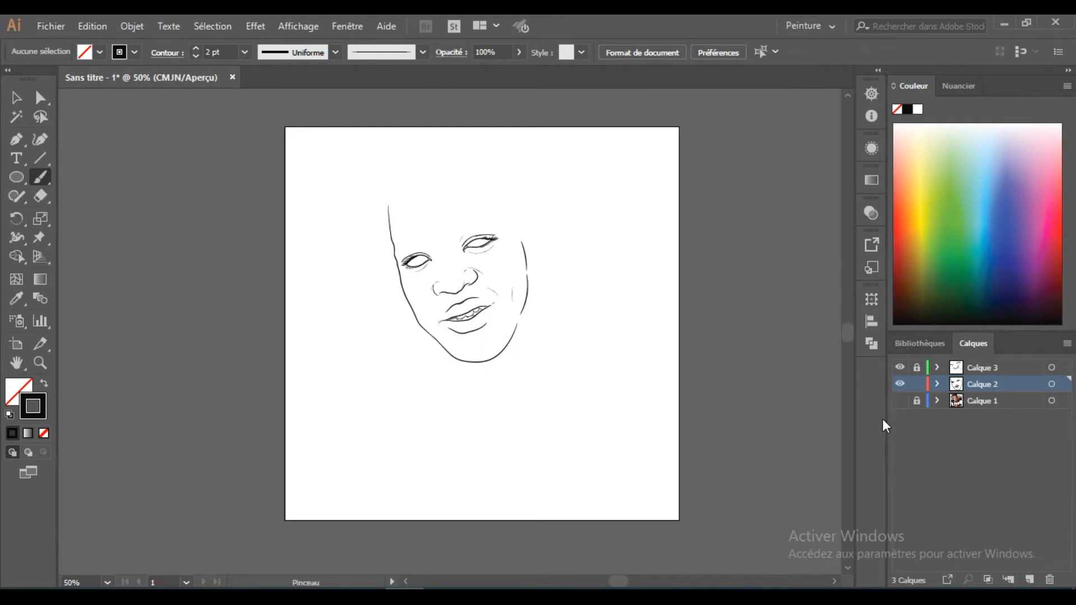
pyautogui.hscroll(3, 478, 392)
pyautogui.click(899, 400)
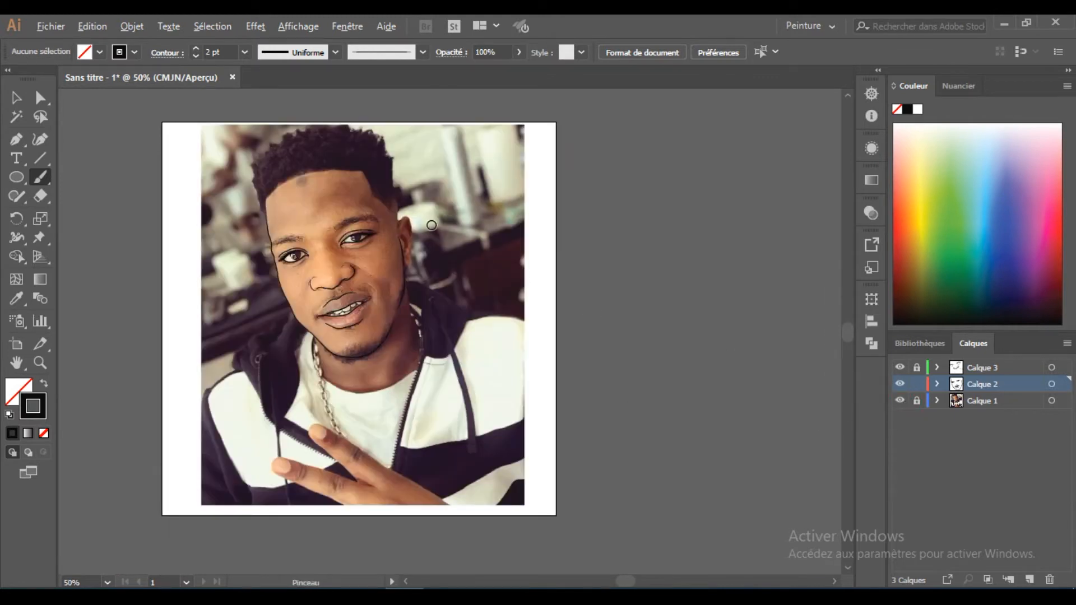
# - Trace the outer outline of the ear, from the lobe up the rim and over its upper curve, with 2 pt strokes
pyautogui.scroll(6, 444, 437)
pyautogui.scroll(1, 235, 439)
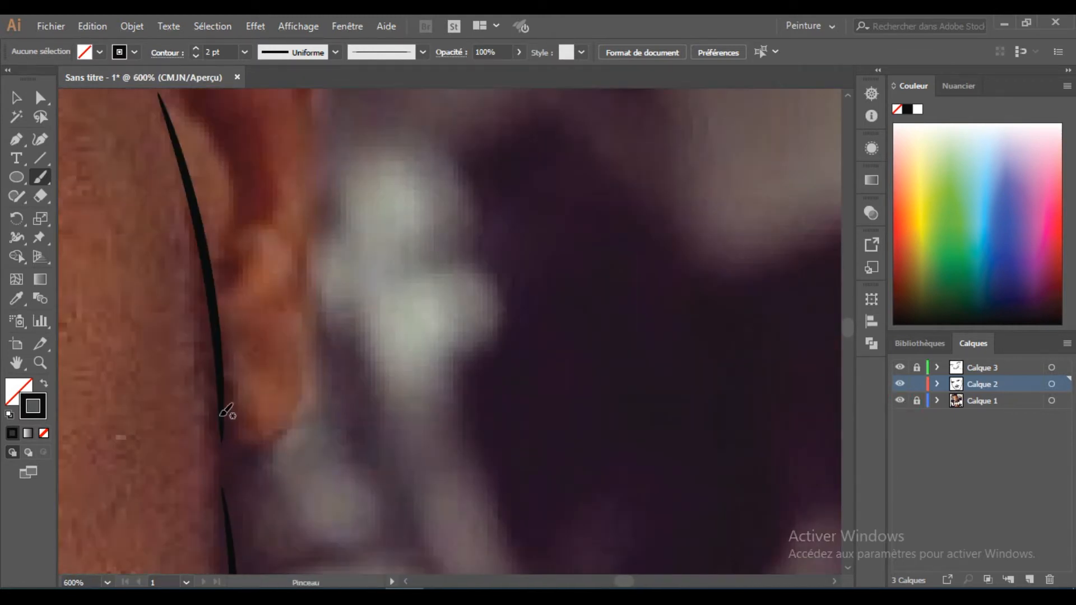
pyautogui.moveTo(303, 226); pyautogui.dragTo(301, 230)
pyautogui.moveTo(301, 230); pyautogui.dragTo(301, 390)
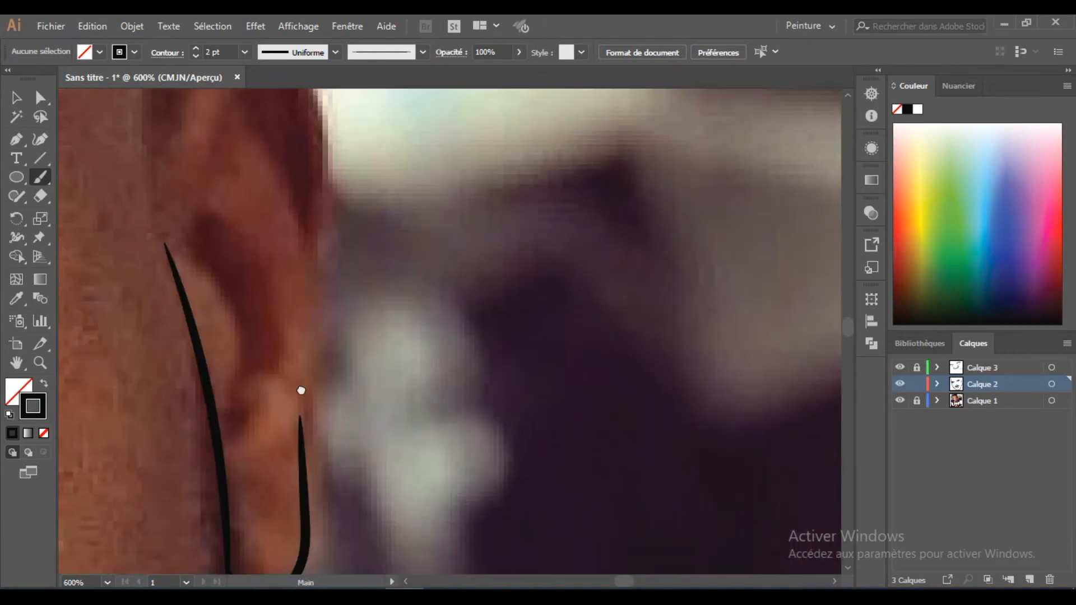
pyautogui.moveTo(324, 280)
pyautogui.mouseDown()
pyautogui.moveTo(324, 399)
pyautogui.moveTo(269, 193)
pyautogui.moveTo(315, 360)
pyautogui.moveTo(305, 319)
pyautogui.mouseUp()
pyautogui.keyDown('ctrl'); pyautogui.click(283, 252); pyautogui.keyUp('ctrl')
pyautogui.moveTo(180, 116); pyautogui.dragTo(182, 231)
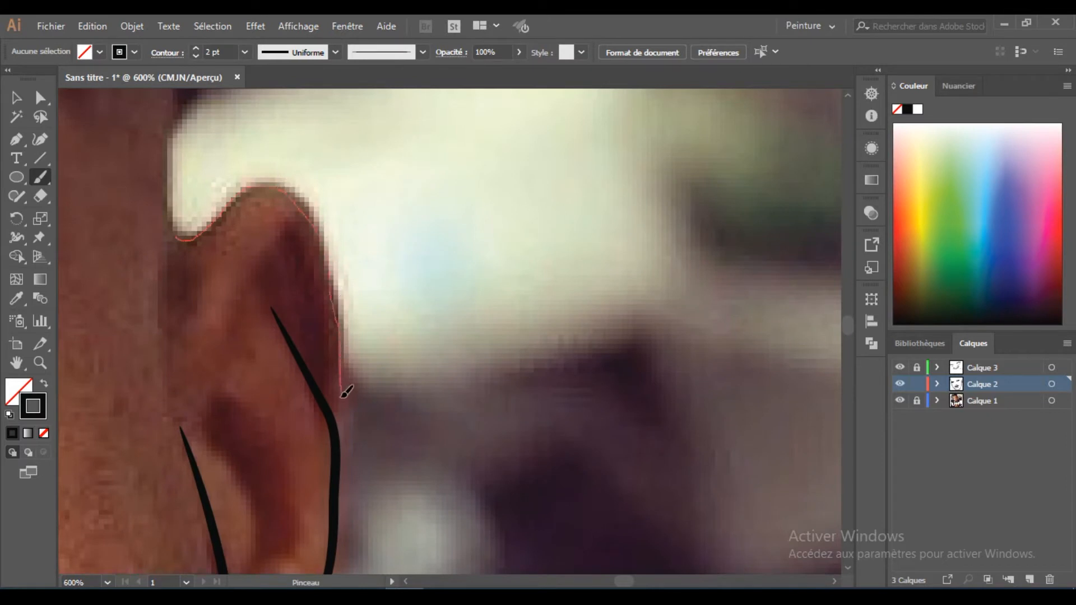
pyautogui.moveTo(342, 470); pyautogui.dragTo(343, 467)
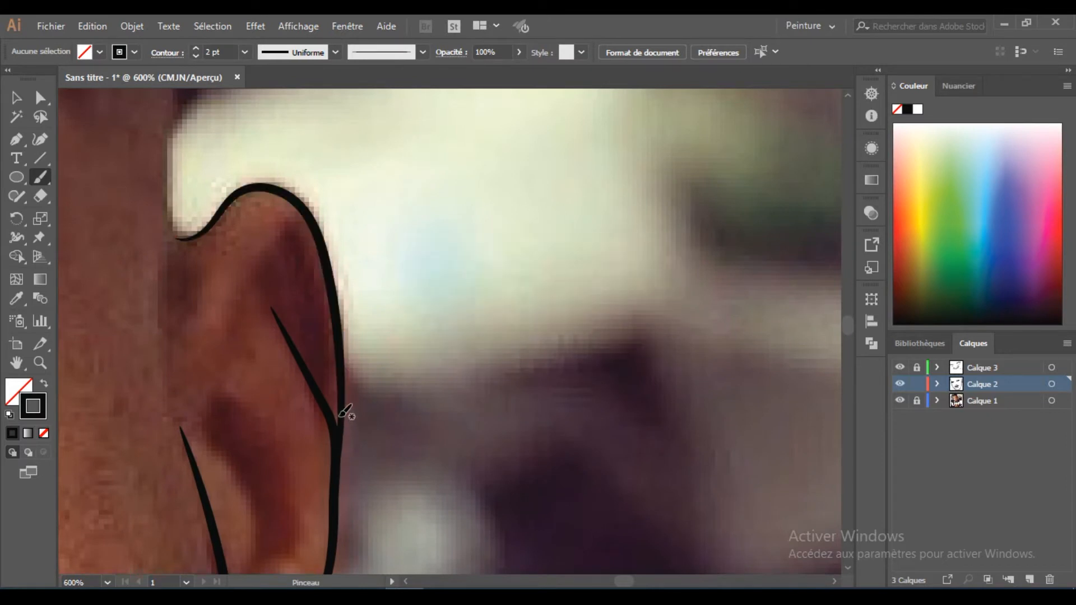
# - Set the stroke weight to 1 pt and trace the inner folds of the ear
pyautogui.click(244, 52)
pyautogui.click(263, 124)
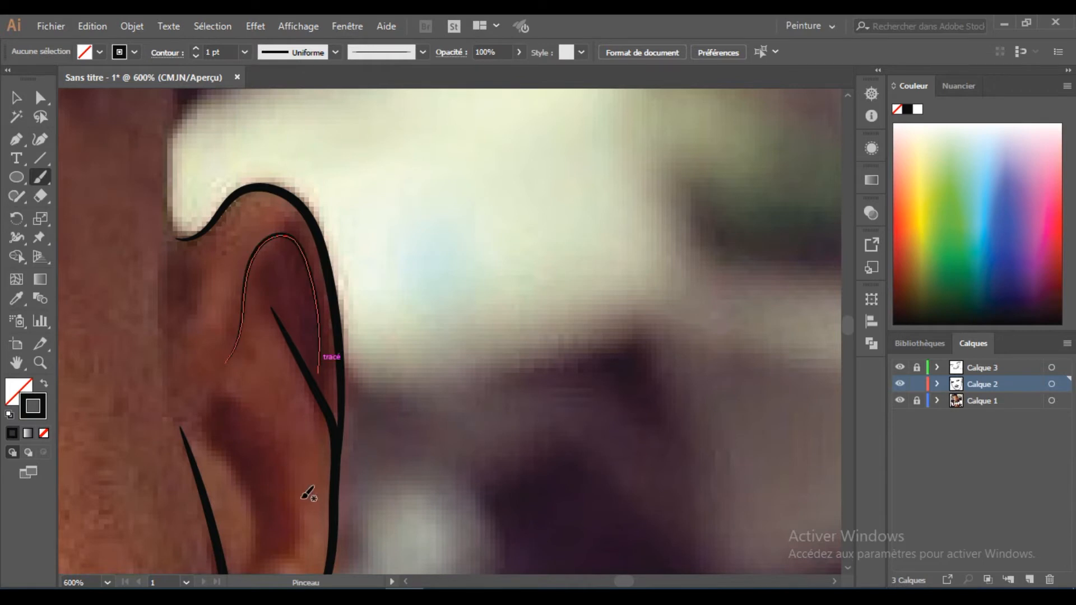
pyautogui.moveTo(320, 480); pyautogui.dragTo(320, 481)
pyautogui.scroll(-3, 239, 258)
pyautogui.moveTo(255, 337)
pyautogui.mouseDown()
pyautogui.moveTo(250, 457)
pyautogui.moveTo(271, 402)
pyautogui.moveTo(322, 375)
pyautogui.mouseUp()
# - Add fine 0.25 pt creases inside the ear and check the line art with the photo temporarily hidden
pyautogui.click(244, 52)
pyautogui.click(258, 68)
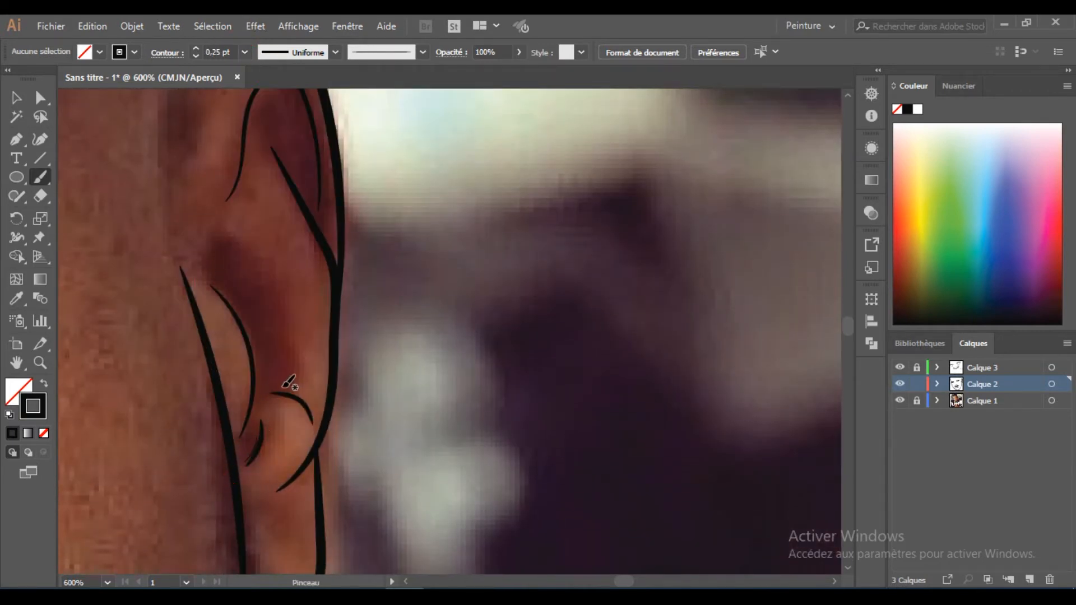
pyautogui.scroll(1, 294, 373)
pyautogui.moveTo(225, 314); pyautogui.dragTo(256, 384)
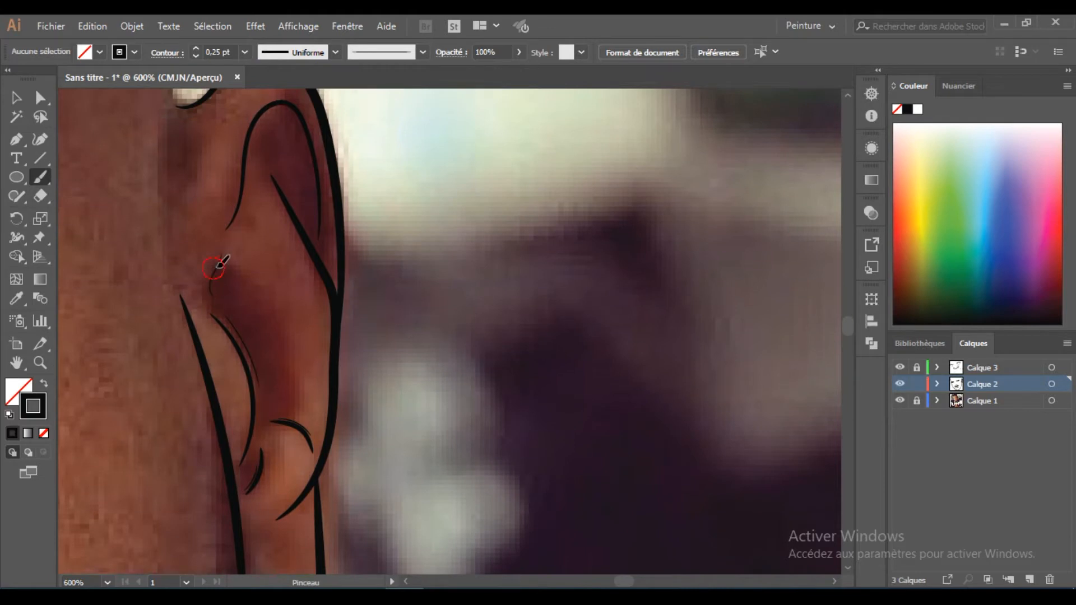
pyautogui.scroll(2, 220, 264)
pyautogui.moveTo(264, 249); pyautogui.dragTo(264, 196)
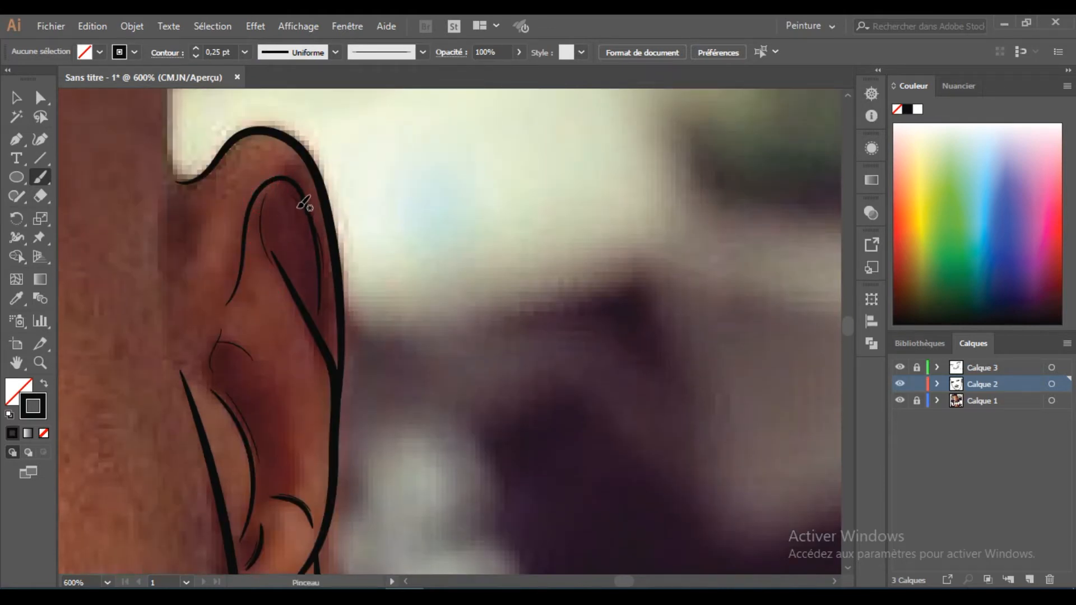
pyautogui.scroll(-7, 198, 223)
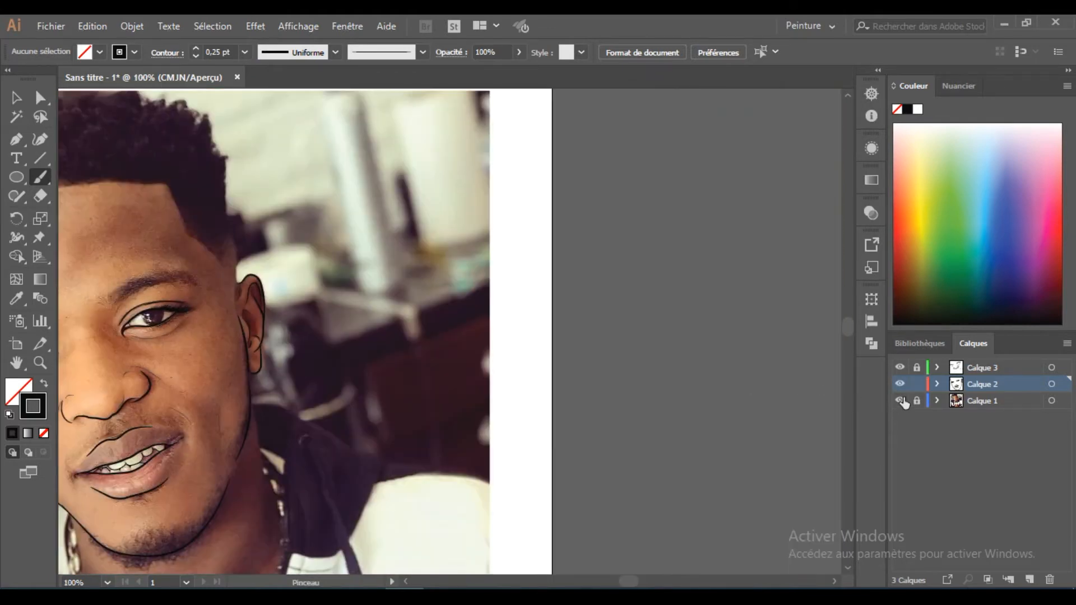
pyautogui.click(899, 400)
pyautogui.moveTo(339, 339)
pyautogui.mouseDown()
pyautogui.moveTo(415, 426)
pyautogui.moveTo(620, 439)
pyautogui.moveTo(593, 491)
pyautogui.mouseUp()
pyautogui.click(732, 573)
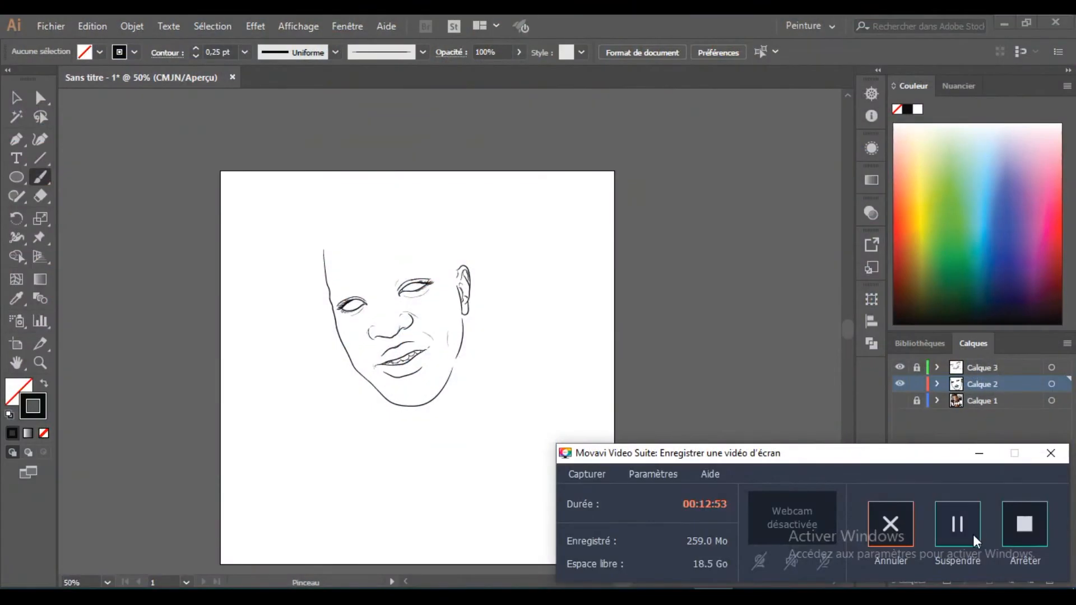
pyautogui.click(978, 453)
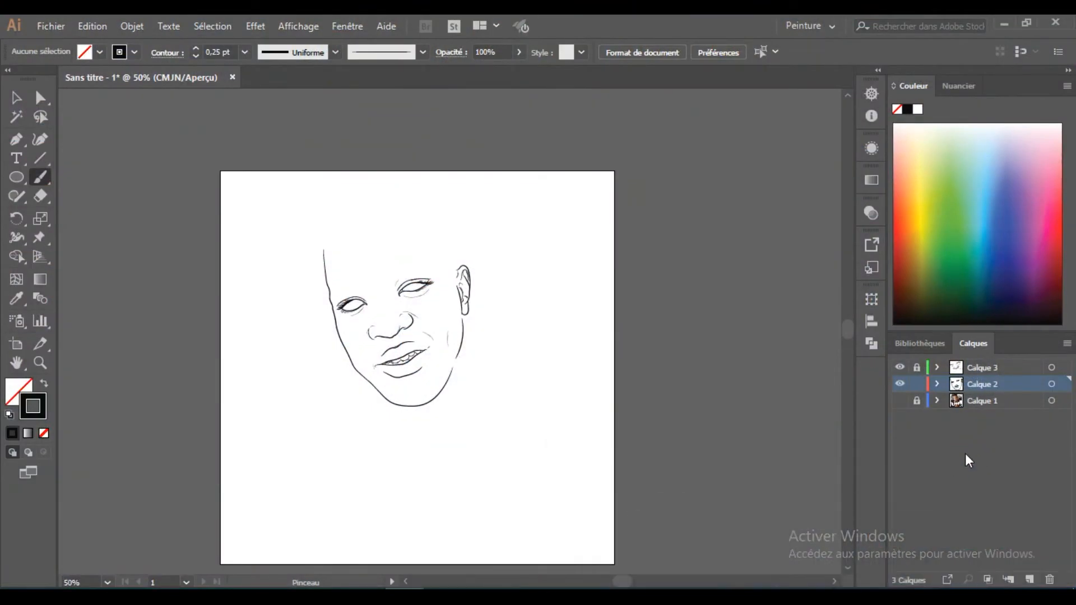
pyautogui.click(900, 401)
# - On layer Calque 3, fill the eyebrow on the photo's left with overlapping 1 pt brush hairs following its shape
pyautogui.scroll(5, 368, 281)
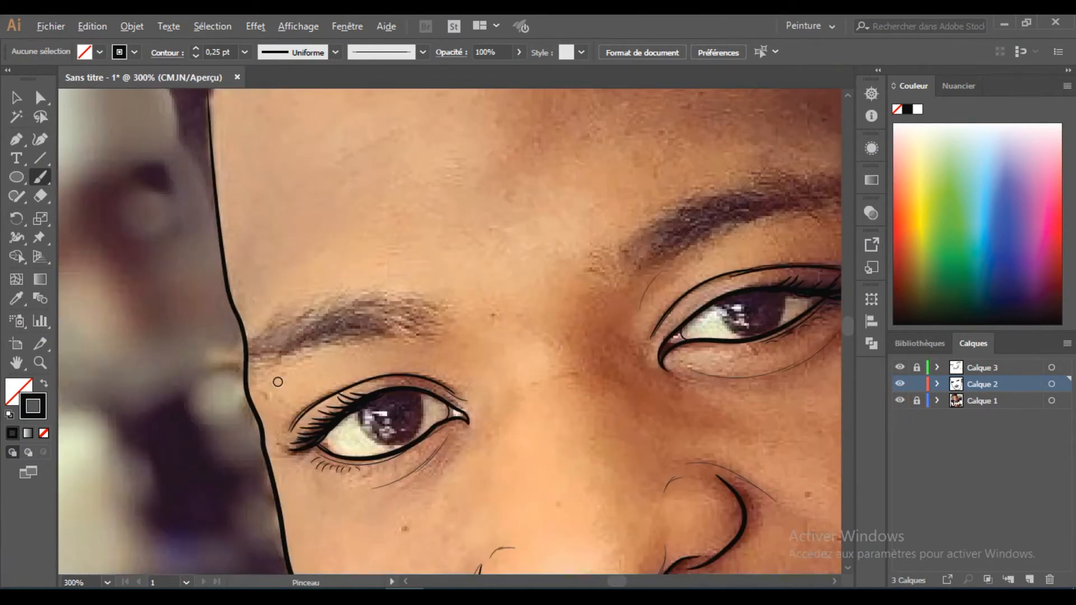
pyautogui.click(973, 370)
pyautogui.click(245, 51)
pyautogui.click(264, 112)
pyautogui.scroll(2, 250, 358)
pyautogui.moveTo(249, 359)
pyautogui.mouseDown()
pyautogui.moveTo(392, 335)
pyautogui.moveTo(370, 358)
pyautogui.moveTo(359, 353)
pyautogui.moveTo(397, 325)
pyautogui.mouseUp()
pyautogui.hotkey('ctrl', 'z')
pyautogui.click(242, 52)
pyautogui.click(264, 120)
pyautogui.moveTo(252, 338); pyautogui.dragTo(451, 329)
pyautogui.moveTo(294, 330); pyautogui.dragTo(448, 327)
pyautogui.moveTo(328, 296); pyautogui.dragTo(521, 316)
pyautogui.moveTo(303, 330); pyautogui.dragTo(538, 319)
pyautogui.moveTo(314, 291); pyautogui.dragTo(530, 316)
pyautogui.moveTo(367, 297); pyautogui.dragTo(536, 306)
pyautogui.moveTo(328, 292)
pyautogui.mouseDown()
pyautogui.moveTo(538, 309)
pyautogui.moveTo(507, 317)
pyautogui.mouseUp()
pyautogui.moveTo(490, 303); pyautogui.dragTo(541, 318)
pyautogui.moveTo(370, 269)
pyautogui.mouseDown()
pyautogui.moveTo(598, 319)
pyautogui.moveTo(537, 301)
pyautogui.moveTo(586, 308)
pyautogui.mouseUp()
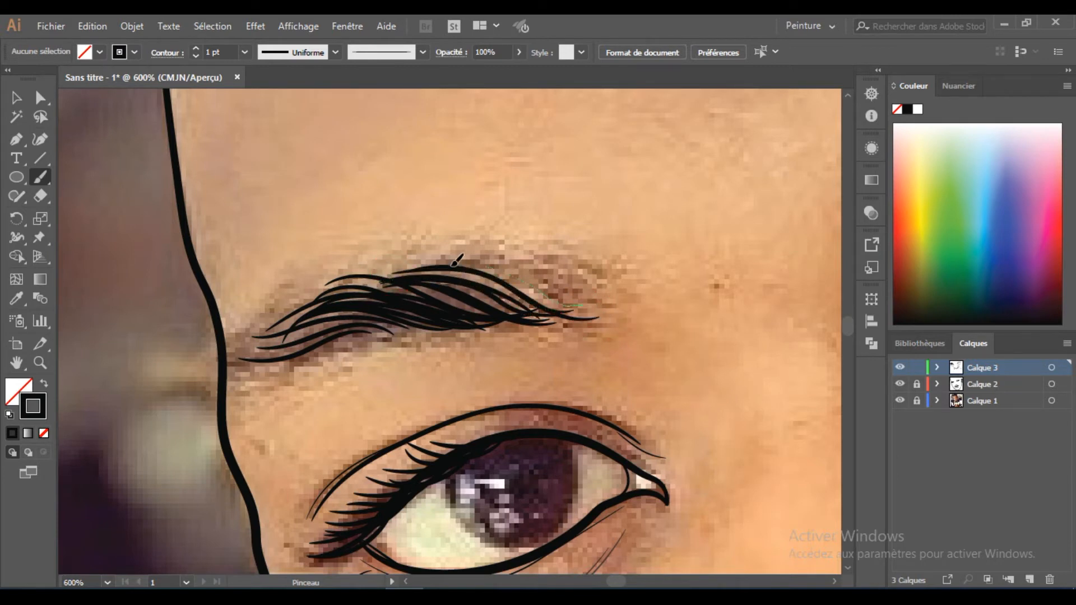
# - Add fine 0.25 pt hairs along the edges and inner end of the eyebrow on the photo's left
pyautogui.click(245, 52)
pyautogui.click(269, 68)
pyautogui.moveTo(251, 344)
pyautogui.mouseDown()
pyautogui.moveTo(353, 330)
pyautogui.moveTo(248, 358)
pyautogui.mouseUp()
pyautogui.moveTo(364, 340); pyautogui.dragTo(235, 363)
pyautogui.moveTo(364, 321); pyautogui.dragTo(246, 367)
pyautogui.moveTo(418, 331); pyautogui.dragTo(256, 333)
pyautogui.moveTo(406, 287)
pyautogui.mouseDown()
pyautogui.moveTo(340, 283)
pyautogui.moveTo(243, 347)
pyautogui.moveTo(337, 357)
pyautogui.mouseUp()
pyautogui.moveTo(362, 314)
pyautogui.mouseDown()
pyautogui.moveTo(306, 339)
pyautogui.moveTo(442, 318)
pyautogui.mouseUp()
pyautogui.moveTo(367, 280)
pyautogui.mouseDown()
pyautogui.moveTo(541, 336)
pyautogui.moveTo(417, 331)
pyautogui.mouseUp()
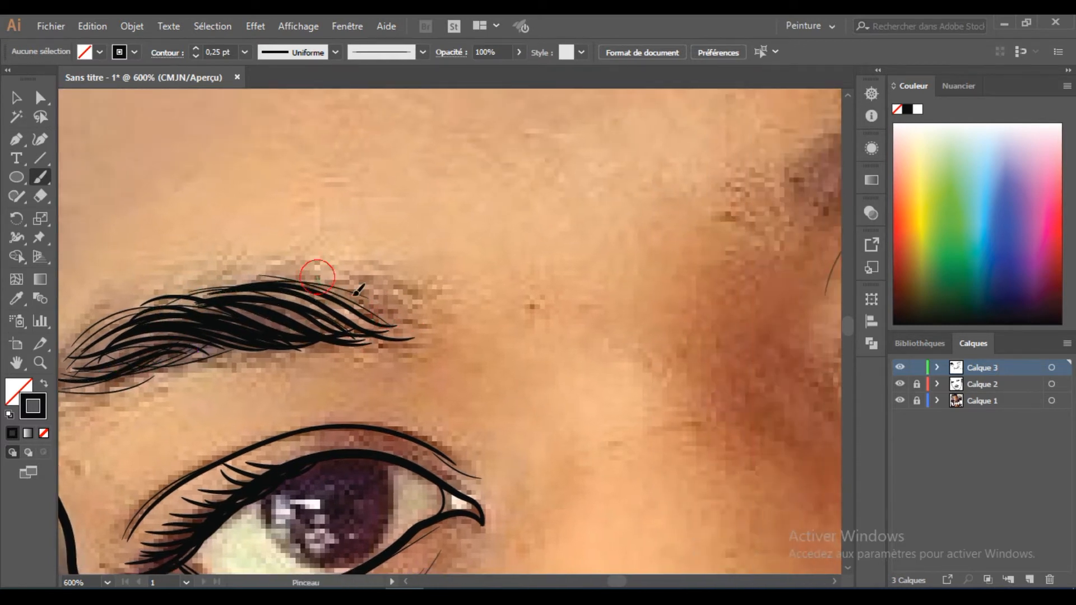
pyautogui.moveTo(305, 283); pyautogui.dragTo(425, 337)
pyautogui.moveTo(272, 275); pyautogui.dragTo(424, 337)
pyautogui.moveTo(276, 283); pyautogui.dragTo(418, 281)
# - Examine the eyebrow drawing at a reduced zoom with the photo layer hidden, and show the photo again
pyautogui.hotkey('ctrl', '-')
pyautogui.hotkey('ctrl', '-')
pyautogui.hotkey('ctrl', '-')
pyautogui.hotkey('ctrl', '-')
pyautogui.hotkey('ctrl', '-')
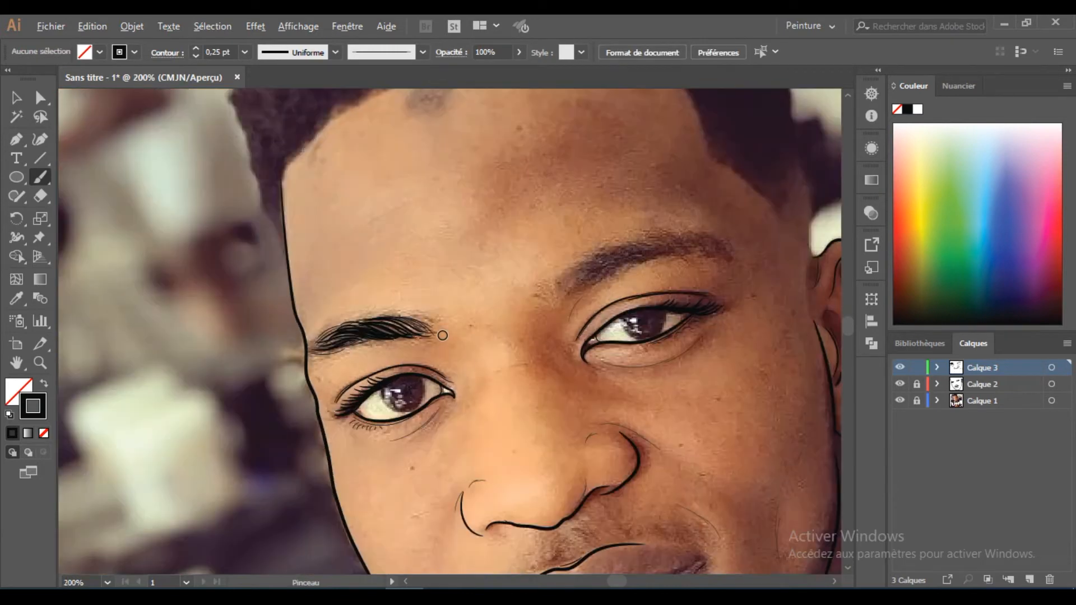
pyautogui.click(899, 400)
pyautogui.hotkey('ctrl', '-')
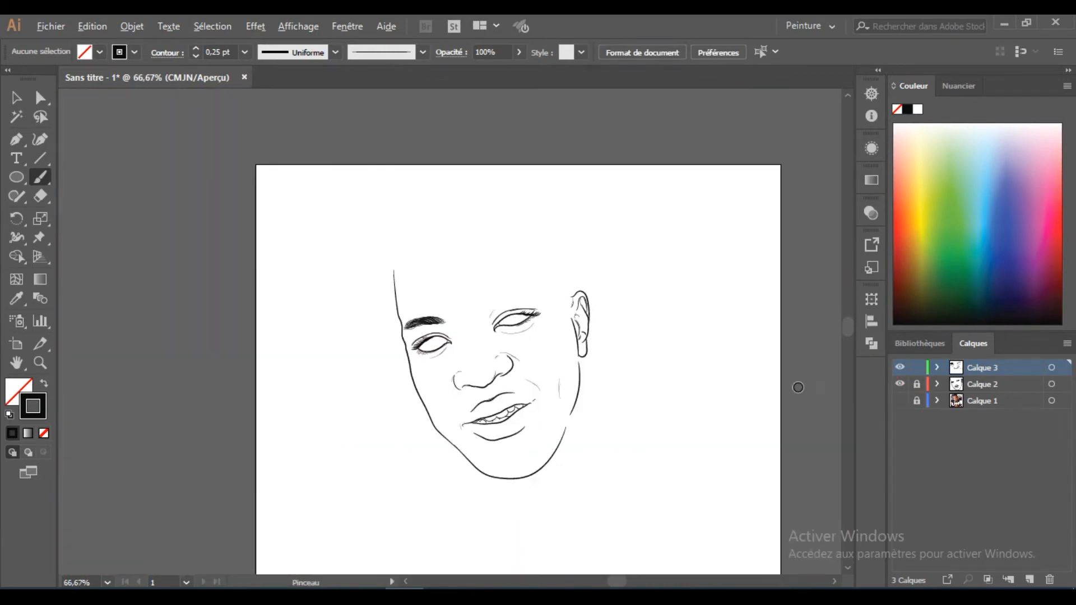
pyautogui.click(903, 401)
# - Draw a thin 0.25 pt crease at 50% opacity beside the inner end of the eyebrow on the photo's left
pyautogui.hotkey('ctrl', '+')
pyautogui.hotkey('ctrl', '+')
pyautogui.hotkey('ctrl', '+')
pyautogui.hotkey('ctrl', '+')
pyautogui.hotkey('ctrl', '+')
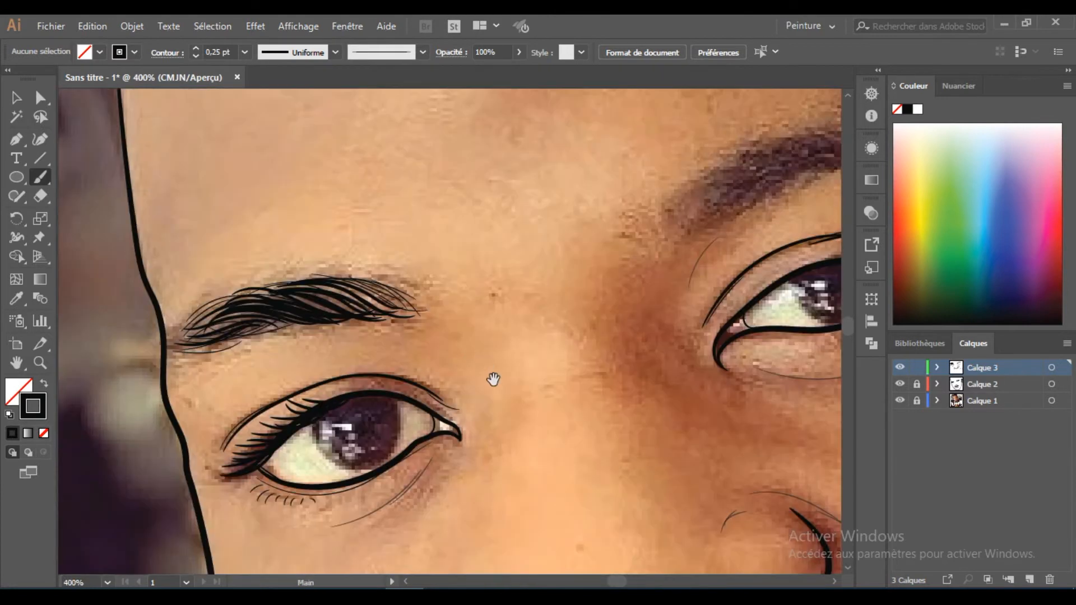
pyautogui.moveTo(493, 380); pyautogui.dragTo(375, 340)
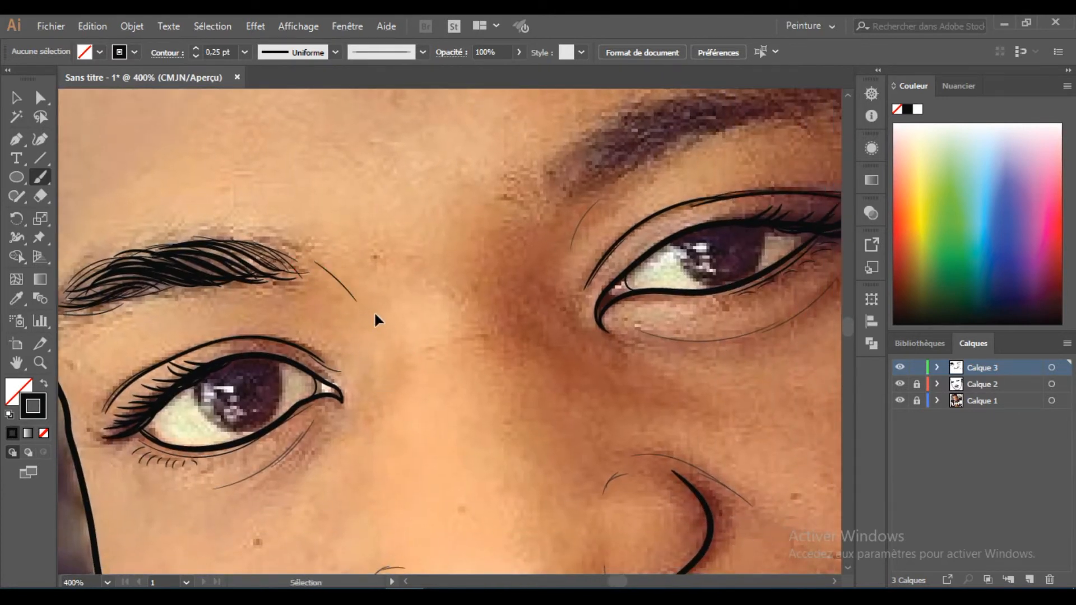
pyautogui.moveTo(348, 314); pyautogui.dragTo(351, 327)
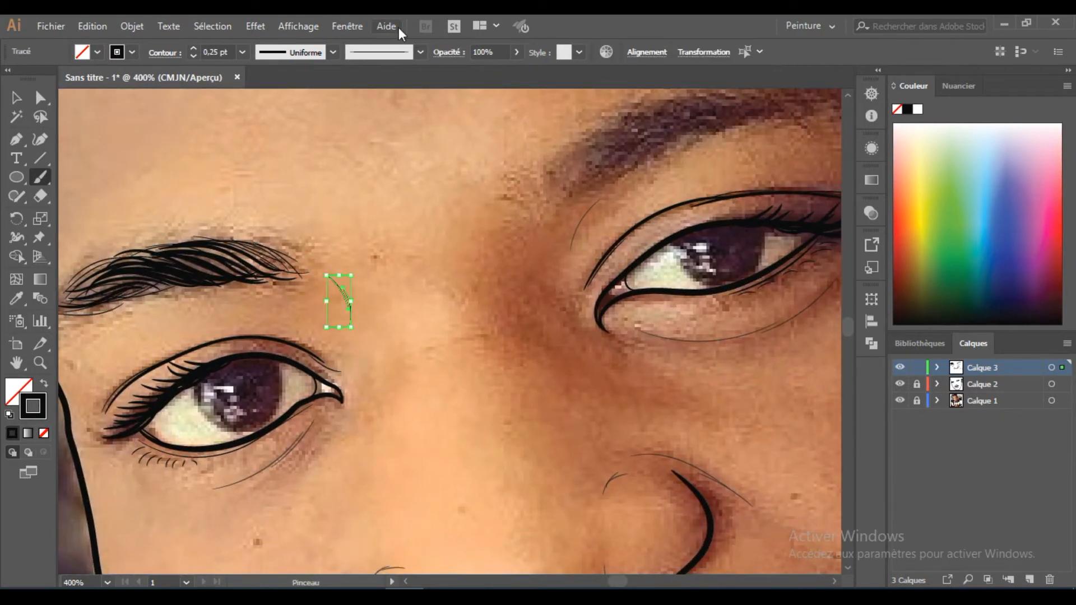
pyautogui.hotkey('ctrl', 'shift', 'a')
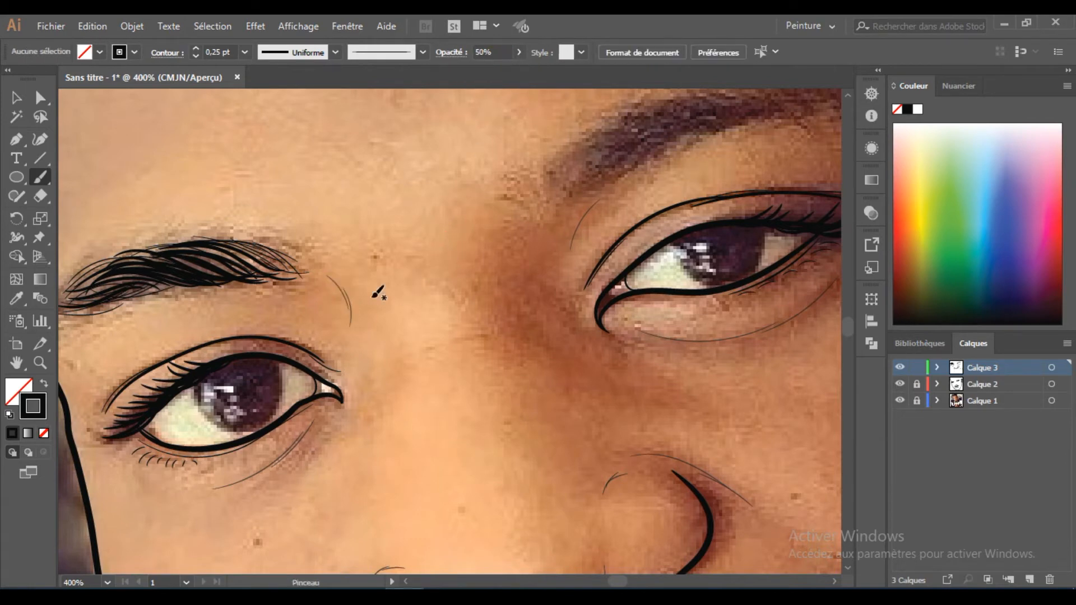
pyautogui.moveTo(622, 163); pyautogui.dragTo(350, 278)
pyautogui.moveTo(413, 233); pyautogui.dragTo(415, 232)
pyautogui.keyDown('ctrl'); pyautogui.click(422, 271); pyautogui.keyUp('ctrl')
pyautogui.hotkey('ctrl', 'z')
pyautogui.hotkey('ctrl', 'z')
pyautogui.moveTo(213, 360); pyautogui.dragTo(560, 245)
pyautogui.hotkey('ctrl', 'z')
pyautogui.moveTo(347, 283)
pyautogui.mouseDown()
pyautogui.moveTo(574, 361)
pyautogui.moveTo(622, 395)
pyautogui.mouseUp()
pyautogui.moveTo(508, 240); pyautogui.dragTo(387, 306)
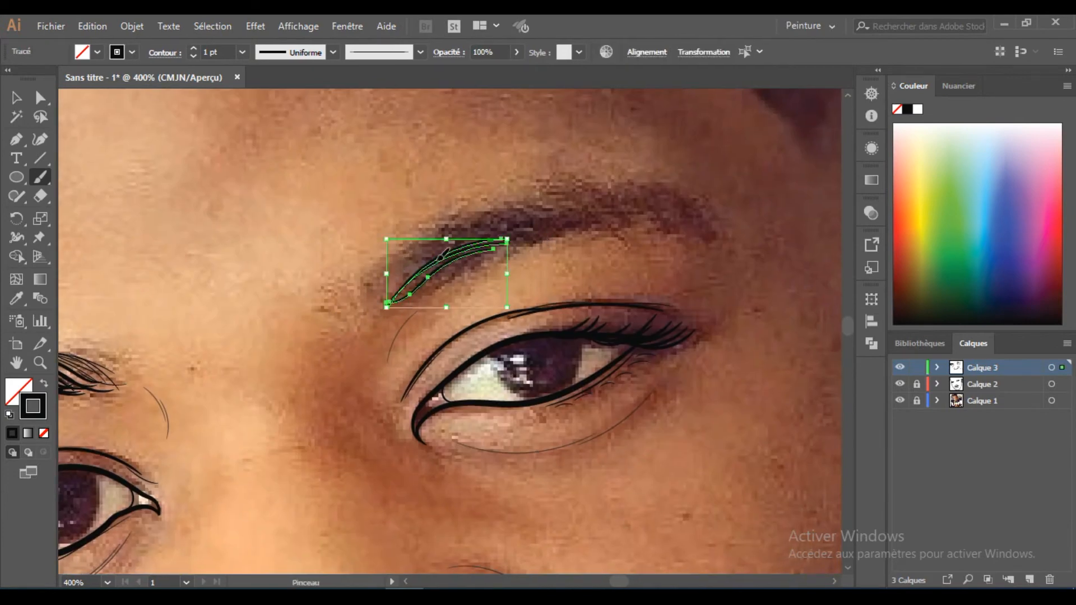
pyautogui.hotkey('ctrl', 'z')
# - Fill the eyebrow on the photo's right with overlapping 1 pt brush hairs at 100% opacity
pyautogui.moveTo(524, 218); pyautogui.dragTo(522, 220)
pyautogui.moveTo(420, 296); pyautogui.dragTo(516, 216)
pyautogui.moveTo(381, 299)
pyautogui.mouseDown()
pyautogui.moveTo(549, 202)
pyautogui.moveTo(425, 263)
pyautogui.mouseUp()
pyautogui.moveTo(538, 196); pyautogui.dragTo(449, 264)
pyautogui.moveTo(611, 201)
pyautogui.mouseDown()
pyautogui.moveTo(509, 248)
pyautogui.moveTo(562, 207)
pyautogui.moveTo(507, 241)
pyautogui.moveTo(672, 218)
pyautogui.mouseUp()
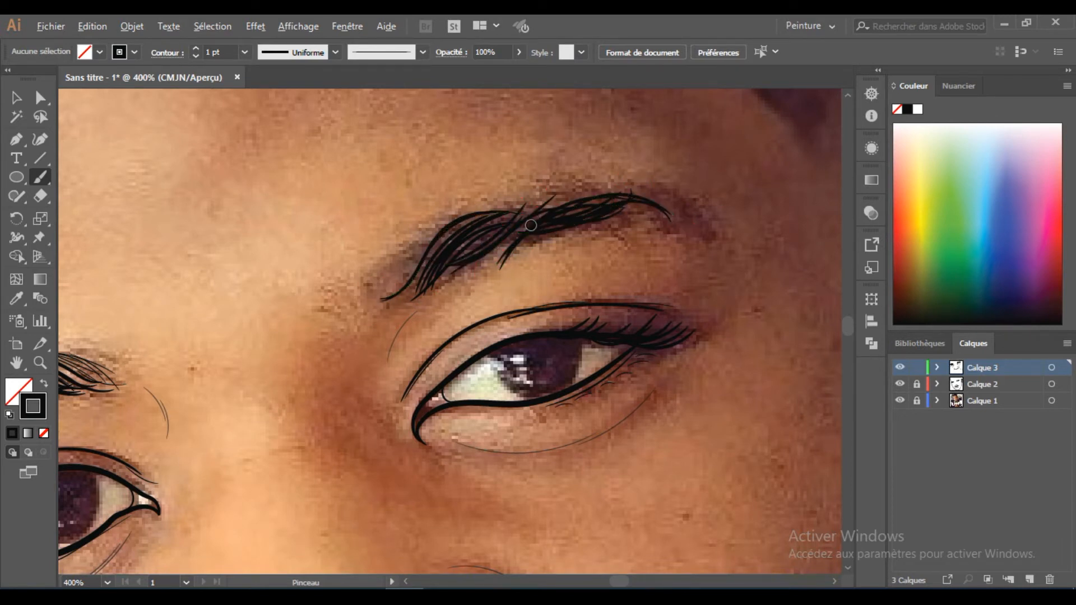
# - Add fine 0.25 pt hairs to the eyebrow on the photo's right and check the whole line art with the photo hidden
pyautogui.hotkey('ctrl', '1')
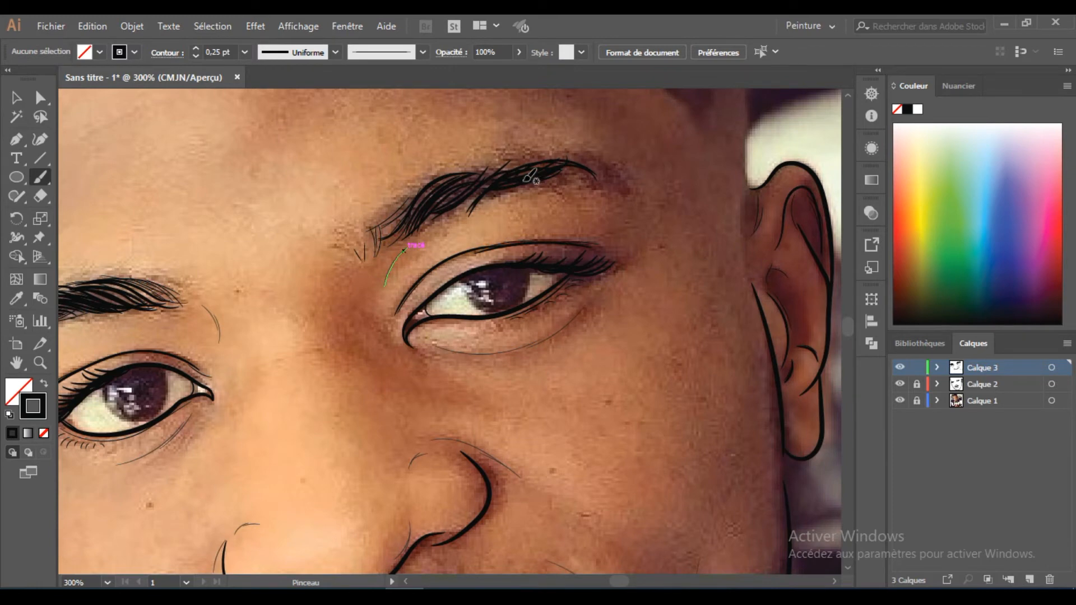
pyautogui.moveTo(537, 180); pyautogui.dragTo(401, 183)
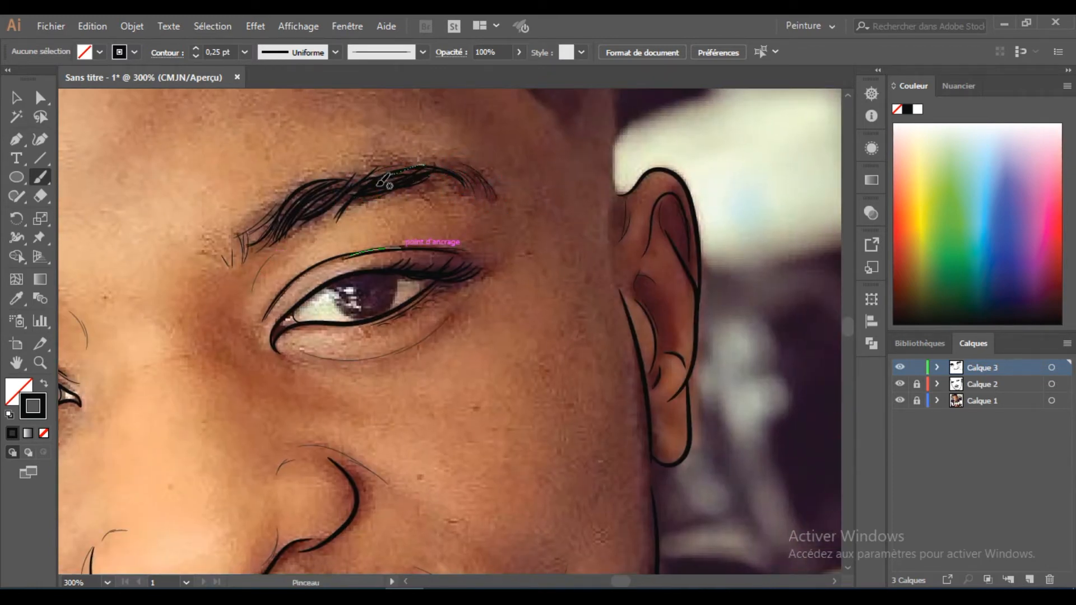
pyautogui.hotkey('ctrl', '0')
pyautogui.click(899, 401)
pyautogui.hotkey('ctrl', '-')
pyautogui.hotkey('ctrl', '-')
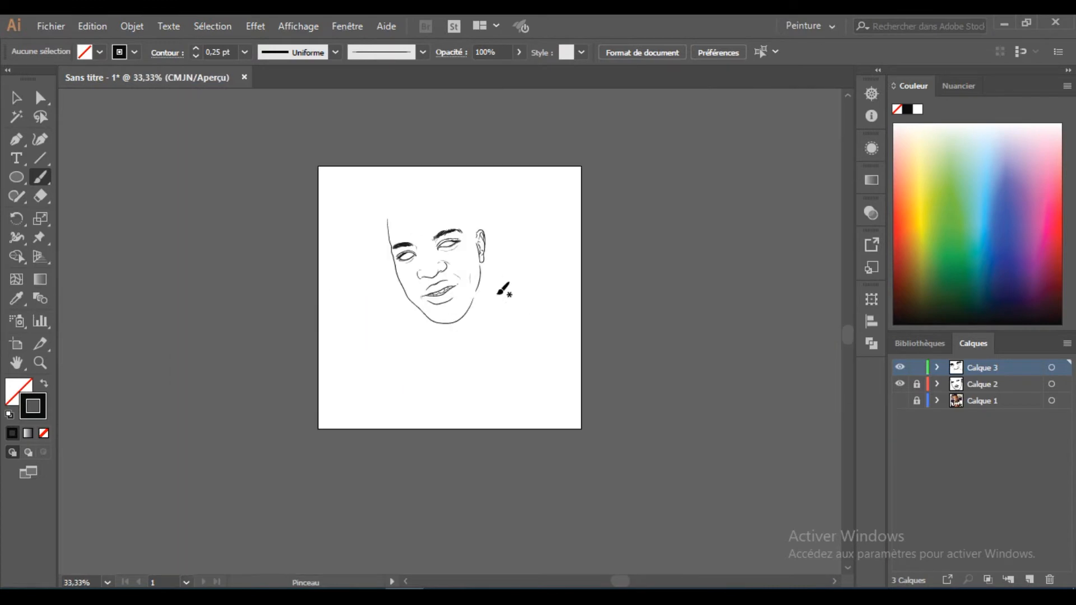
# - Show the photo layer Calque 1, lock Calque 3 and add a new layer Calque 4 above it
pyautogui.hotkey('ctrl', '+')
pyautogui.moveTo(514, 336); pyautogui.dragTo(463, 321)
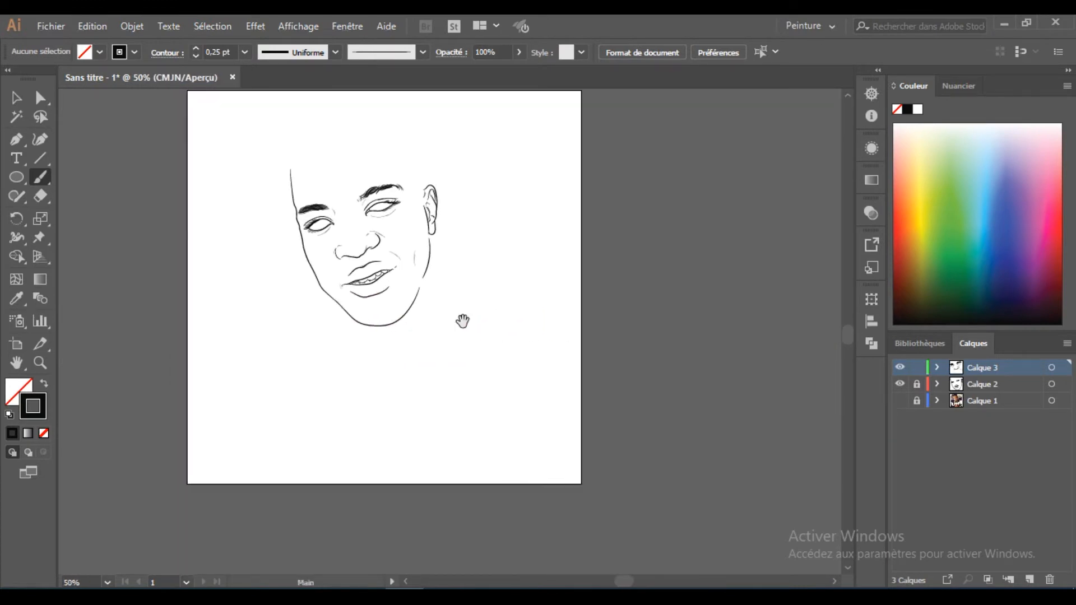
pyautogui.click(901, 401)
pyautogui.hotkey('ctrl', 'l')
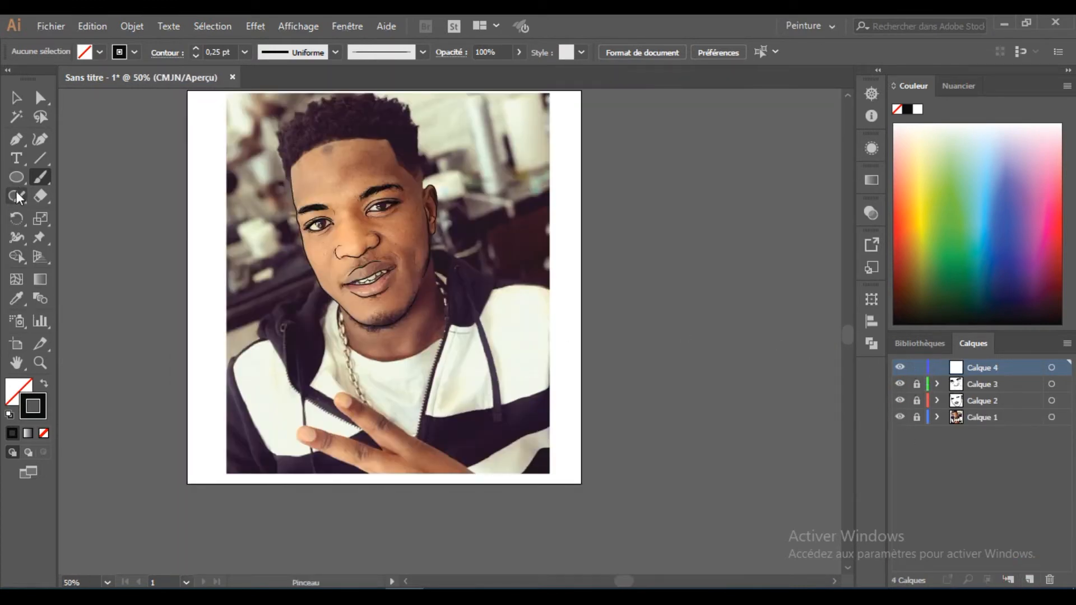
# - Draw the iris of the eye on the photo's left as a solid black, strokeless shape with the Pencil tool
pyautogui.moveTo(17, 177); pyautogui.dragTo(81, 219)
pyautogui.moveTo(17, 196); pyautogui.dragTo(62, 214)
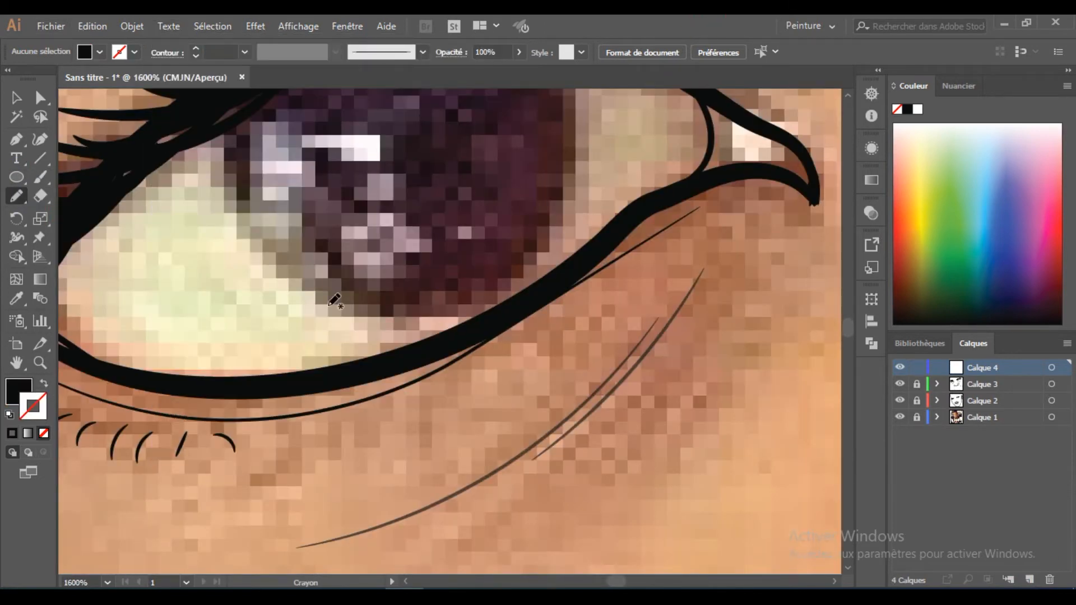
pyautogui.moveTo(285, 368)
pyautogui.mouseDown()
pyautogui.moveTo(296, 373)
pyautogui.moveTo(321, 355)
pyautogui.mouseUp()
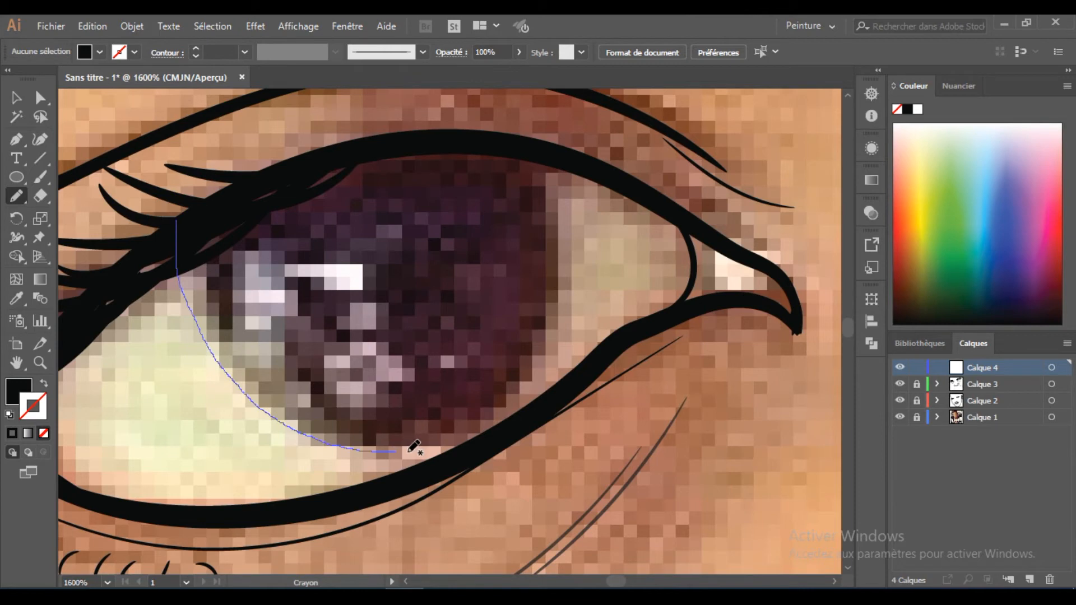
pyautogui.moveTo(514, 413); pyautogui.dragTo(510, 418)
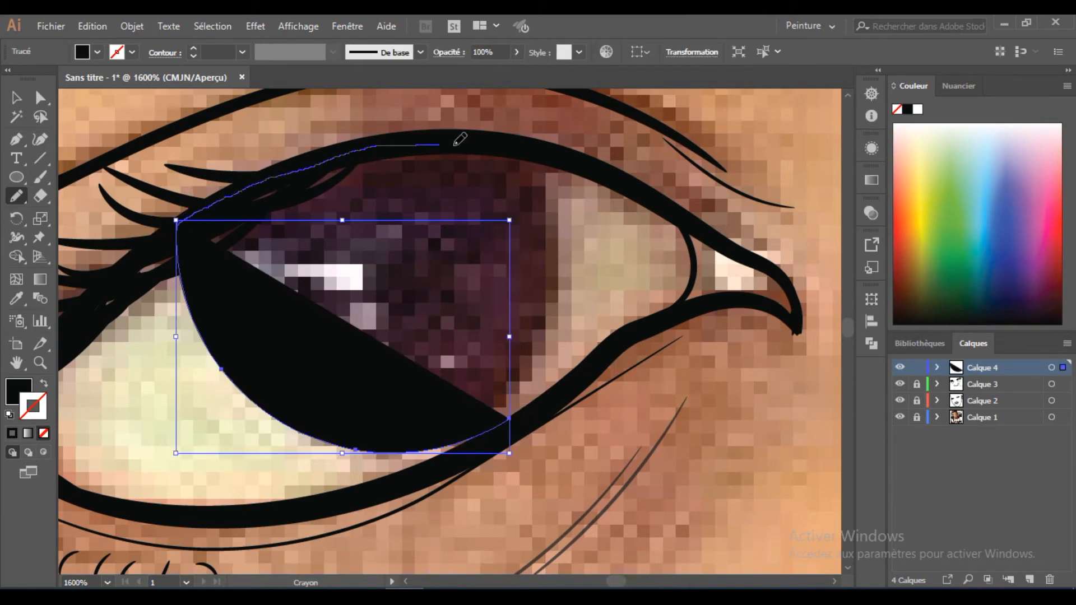
pyautogui.moveTo(543, 365); pyautogui.dragTo(509, 419)
pyautogui.keyDown('ctrl'); pyautogui.click(682, 447); pyautogui.keyUp('ctrl')
# - Draw the iris of the eye on the photo's right as a solid black Pencil shape without a stroke
pyautogui.scroll(-6, 682, 447)
pyautogui.moveTo(779, 284); pyautogui.dragTo(365, 274)
pyautogui.scroll(6, 370, 270)
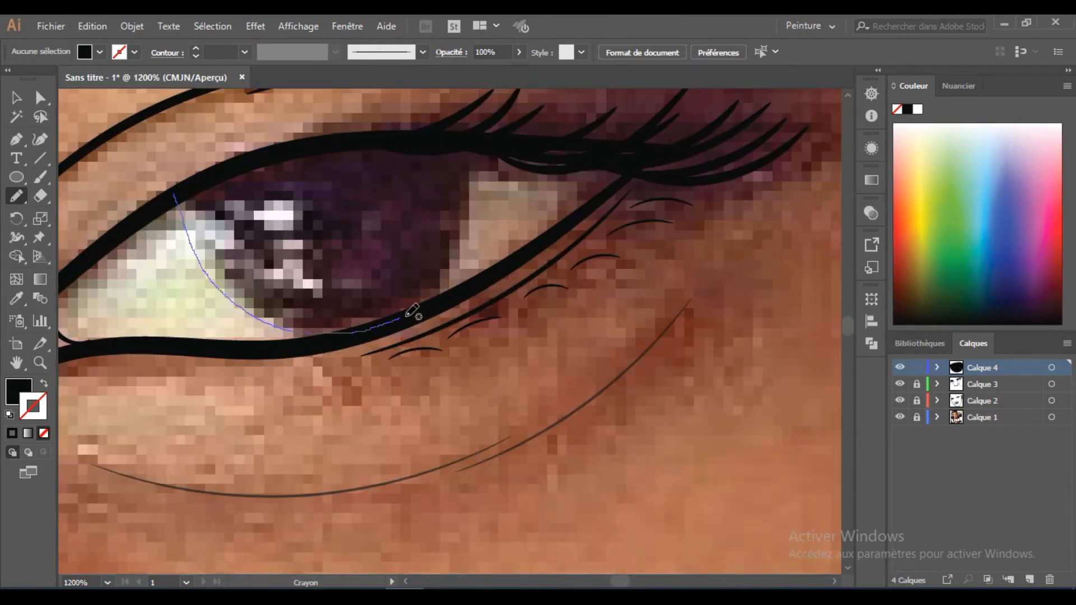
pyautogui.moveTo(187, 193); pyautogui.dragTo(178, 196)
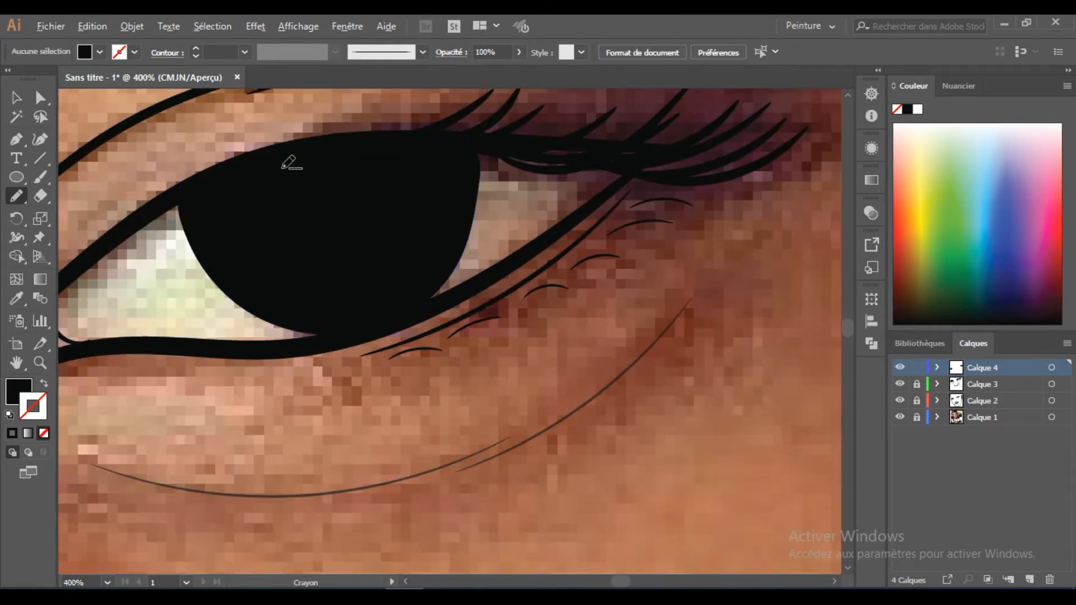
# - Compare the filled eyes with the photo layer hidden and shown, leaving the photo visible
pyautogui.scroll(-10, 283, 163)
pyautogui.hscroll(-3, 392, 252)
pyautogui.click(900, 418)
pyautogui.scroll(2, 350, 232)
pyautogui.scroll(-1, 521, 307)
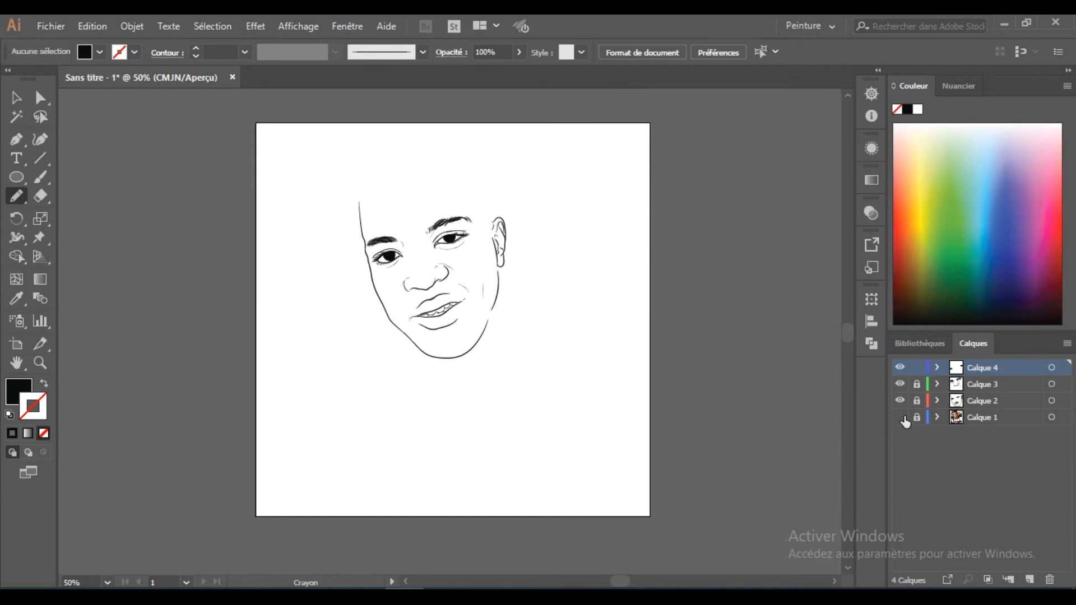
pyautogui.click(902, 418)
pyautogui.click(901, 418)
pyautogui.click(909, 416)
pyautogui.click(900, 417)
# - Lock Calque 4, unlock and activate Calque 2, and switch to the Paintbrush with a black stroke and no fill
pyautogui.click(918, 368)
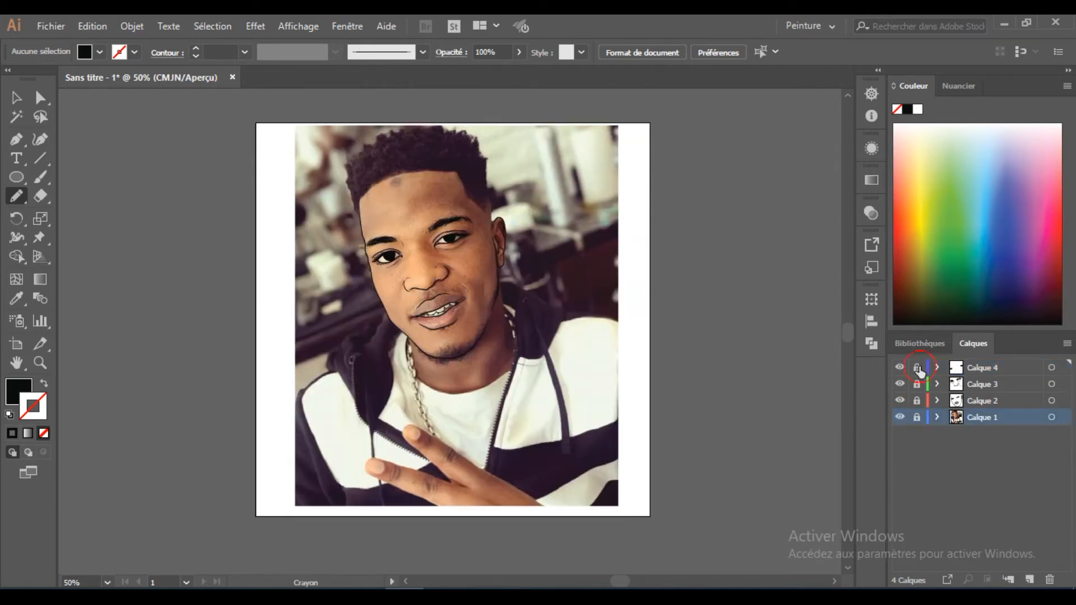
pyautogui.click(976, 402)
pyautogui.click(918, 401)
pyautogui.click(40, 175)
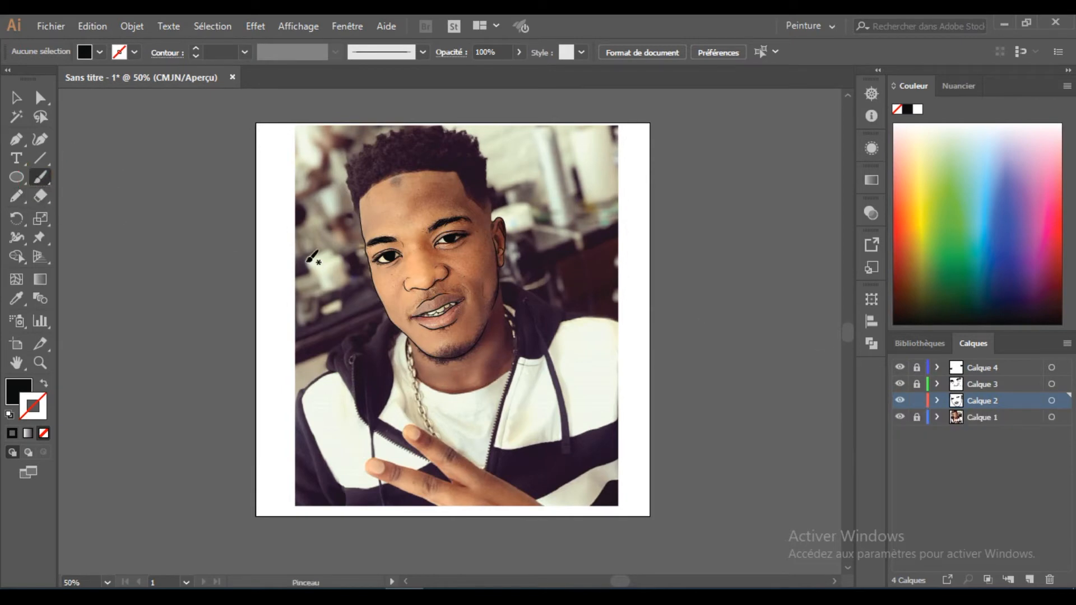
pyautogui.hotkey('shift', 'x')
# - Draw overlapping 1 pt beard hairs below the chin contour, following the beard's lower edge from one side to the other
pyautogui.scroll(6, 455, 322)
pyautogui.moveTo(458, 467)
pyautogui.mouseDown()
pyautogui.moveTo(444, 427)
pyautogui.moveTo(467, 280)
pyautogui.mouseUp()
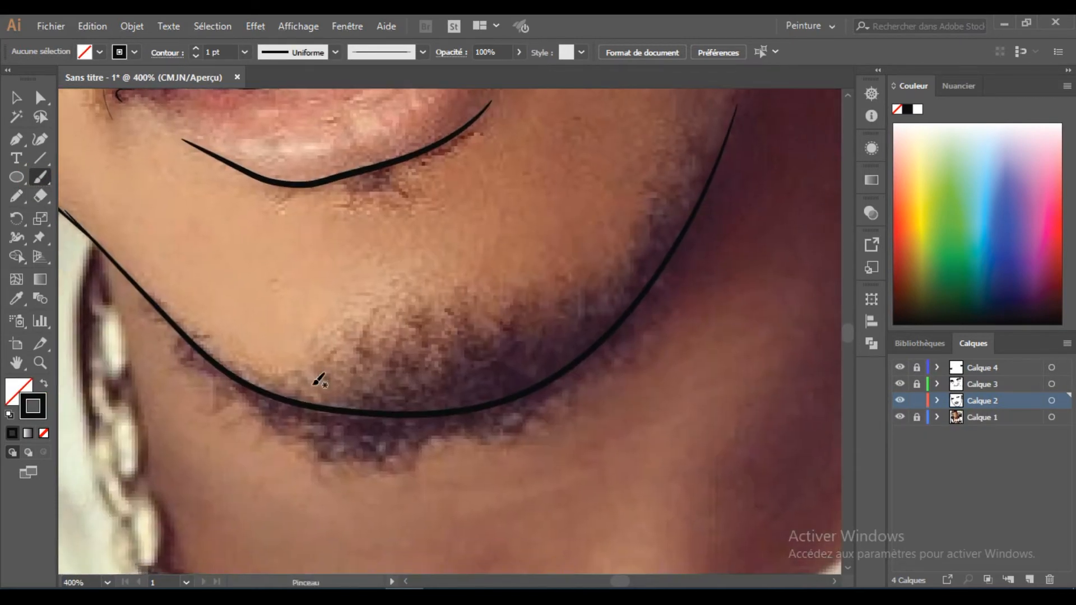
pyautogui.press(']')
pyautogui.moveTo(183, 334); pyautogui.dragTo(185, 363)
pyautogui.scroll(-2, 245, 365)
pyautogui.press('[')
pyautogui.click(267, 123)
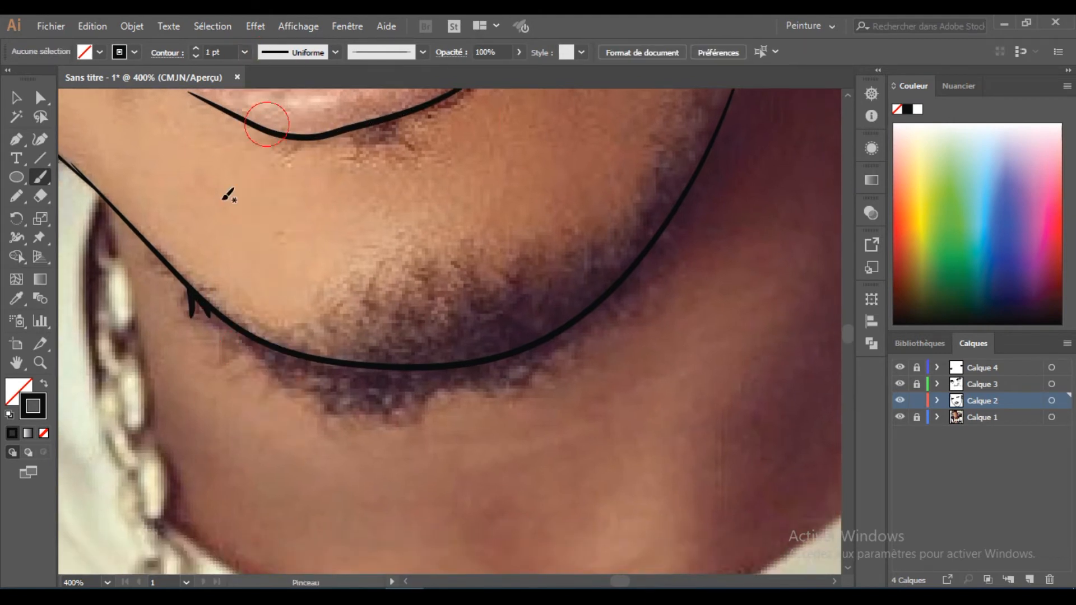
pyautogui.moveTo(216, 354)
pyautogui.mouseDown()
pyautogui.moveTo(223, 319)
pyautogui.moveTo(255, 336)
pyautogui.mouseUp()
pyautogui.moveTo(263, 382)
pyautogui.mouseDown()
pyautogui.moveTo(283, 344)
pyautogui.moveTo(325, 362)
pyautogui.mouseUp()
pyautogui.moveTo(336, 361)
pyautogui.mouseDown()
pyautogui.moveTo(293, 369)
pyautogui.moveTo(259, 339)
pyautogui.moveTo(354, 365)
pyautogui.moveTo(278, 401)
pyautogui.mouseUp()
pyautogui.moveTo(373, 360)
pyautogui.mouseDown()
pyautogui.moveTo(302, 401)
pyautogui.moveTo(336, 387)
pyautogui.mouseUp()
pyautogui.moveTo(373, 355)
pyautogui.mouseDown()
pyautogui.moveTo(328, 417)
pyautogui.moveTo(335, 388)
pyautogui.mouseUp()
pyautogui.moveTo(399, 364); pyautogui.dragTo(338, 364)
pyautogui.moveTo(437, 375)
pyautogui.mouseDown()
pyautogui.moveTo(291, 343)
pyautogui.moveTo(267, 380)
pyautogui.mouseUp()
pyautogui.moveTo(364, 337)
pyautogui.mouseDown()
pyautogui.moveTo(256, 380)
pyautogui.moveTo(307, 354)
pyautogui.moveTo(350, 357)
pyautogui.moveTo(291, 367)
pyautogui.mouseUp()
pyautogui.moveTo(437, 317)
pyautogui.mouseDown()
pyautogui.moveTo(409, 331)
pyautogui.moveTo(417, 342)
pyautogui.moveTo(522, 262)
pyautogui.moveTo(494, 286)
pyautogui.mouseUp()
pyautogui.moveTo(350, 350); pyautogui.dragTo(414, 336)
pyautogui.moveTo(505, 285)
pyautogui.mouseDown()
pyautogui.moveTo(348, 336)
pyautogui.moveTo(402, 289)
pyautogui.mouseUp()
pyautogui.moveTo(350, 316); pyautogui.dragTo(451, 225)
pyautogui.moveTo(378, 267)
pyautogui.mouseDown()
pyautogui.moveTo(442, 206)
pyautogui.moveTo(209, 401)
pyautogui.moveTo(421, 281)
pyautogui.mouseUp()
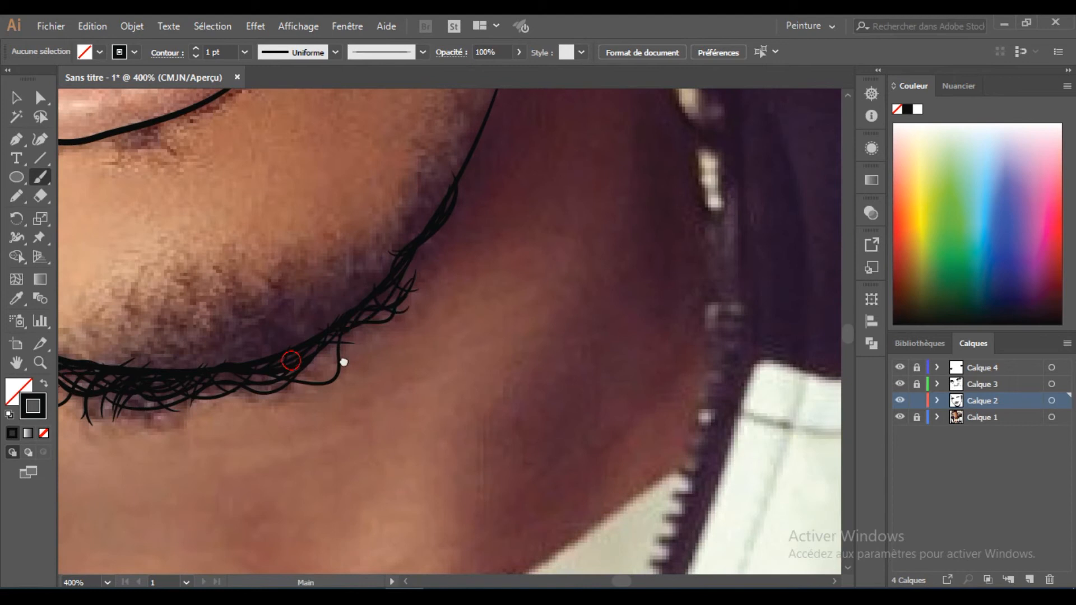
# - Add fine 0.25 pt hairs along the lower outer edge of the chin beard
pyautogui.moveTo(278, 359); pyautogui.dragTo(423, 336)
pyautogui.click(199, 56)
pyautogui.click(199, 56)
pyautogui.moveTo(70, 266); pyautogui.dragTo(180, 249)
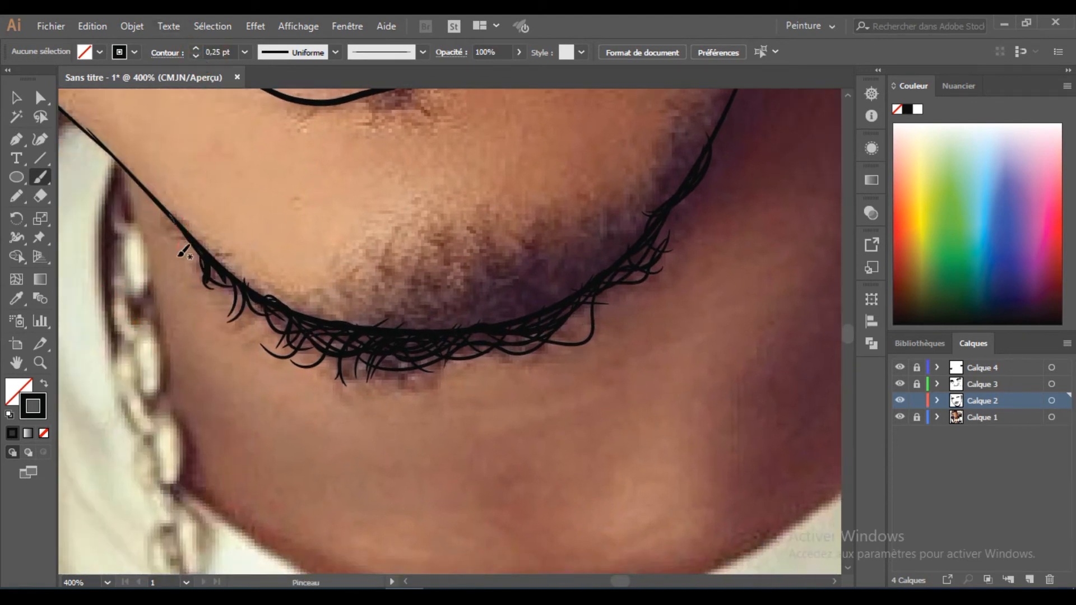
pyautogui.moveTo(213, 321); pyautogui.dragTo(247, 285)
pyautogui.moveTo(255, 338)
pyautogui.mouseDown()
pyautogui.moveTo(285, 297)
pyautogui.moveTo(291, 310)
pyautogui.mouseUp()
pyautogui.moveTo(280, 361); pyautogui.dragTo(331, 324)
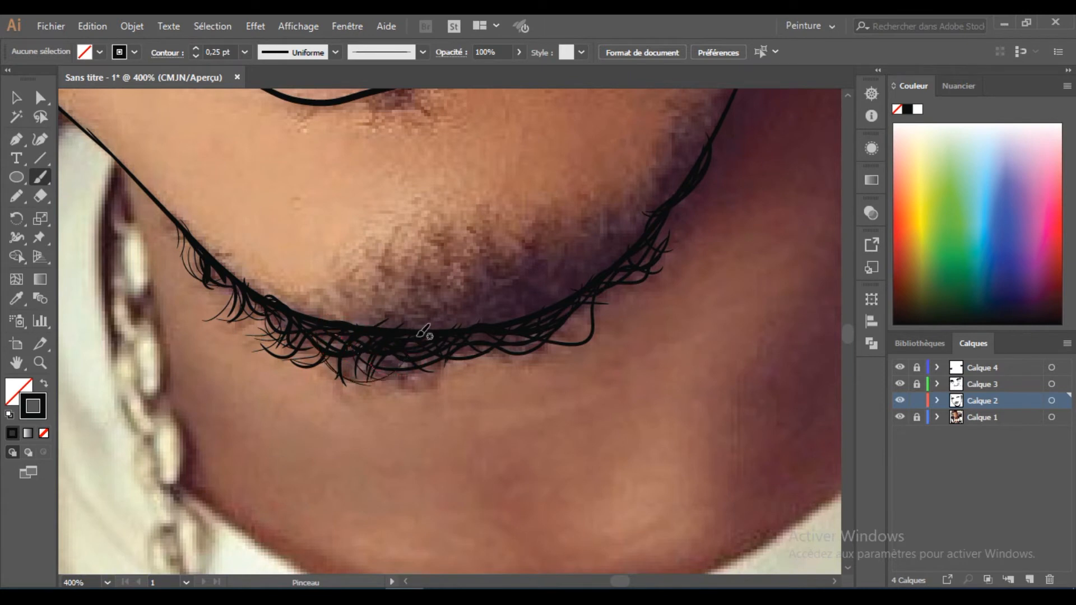
pyautogui.moveTo(353, 395)
pyautogui.mouseDown()
pyautogui.moveTo(396, 339)
pyautogui.moveTo(429, 338)
pyautogui.moveTo(338, 380)
pyautogui.moveTo(347, 352)
pyautogui.mouseUp()
pyautogui.hscroll(3, 396, 338)
pyautogui.moveTo(467, 288); pyautogui.dragTo(463, 331)
pyautogui.moveTo(529, 235); pyautogui.dragTo(532, 247)
pyautogui.hscroll(3, 375, 326)
pyautogui.scroll(2, 374, 327)
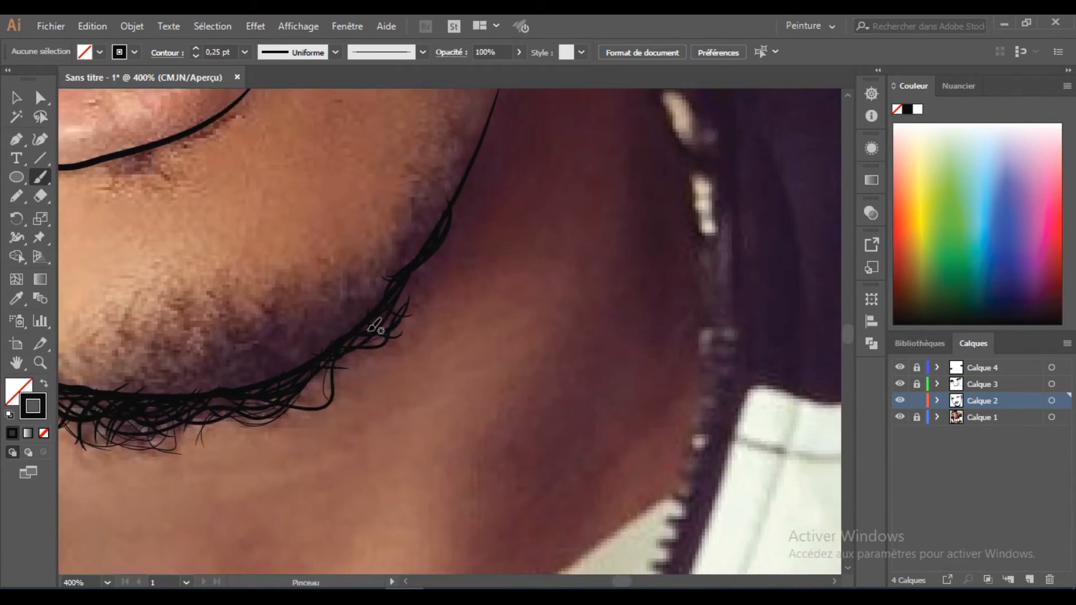
pyautogui.hscroll(-1, 452, 365)
pyautogui.scroll(3, 293, 315)
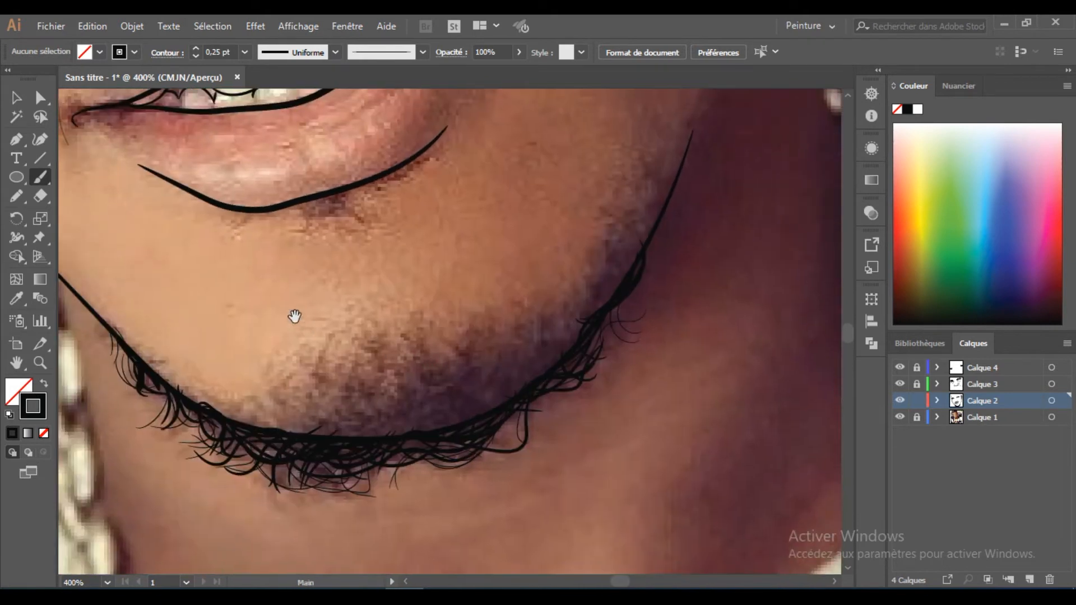
# - Draw 0.5 pt hairs growing upward from the chin contour on the photo's left part of the beard
pyautogui.scroll(-3, 293, 315)
pyautogui.click(245, 52)
pyautogui.click(267, 85)
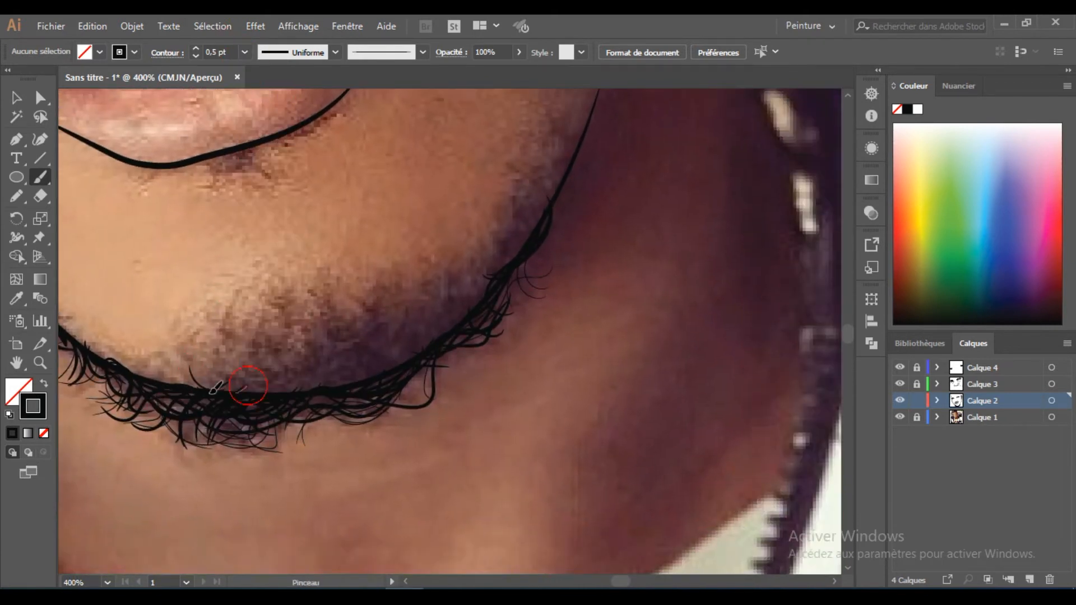
pyautogui.moveTo(297, 381)
pyautogui.mouseDown()
pyautogui.moveTo(279, 374)
pyautogui.moveTo(274, 323)
pyautogui.mouseUp()
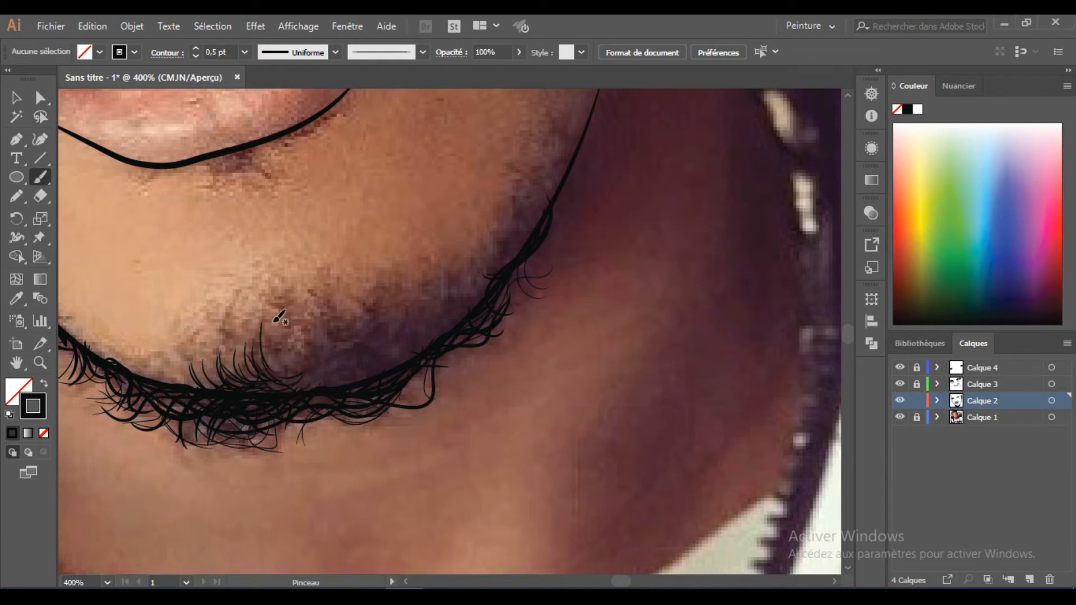
# - Continue the upward chin hairs across the middle and the photo's right part of the beard with a 0.75 pt stroke
pyautogui.click(244, 52)
pyautogui.click(263, 98)
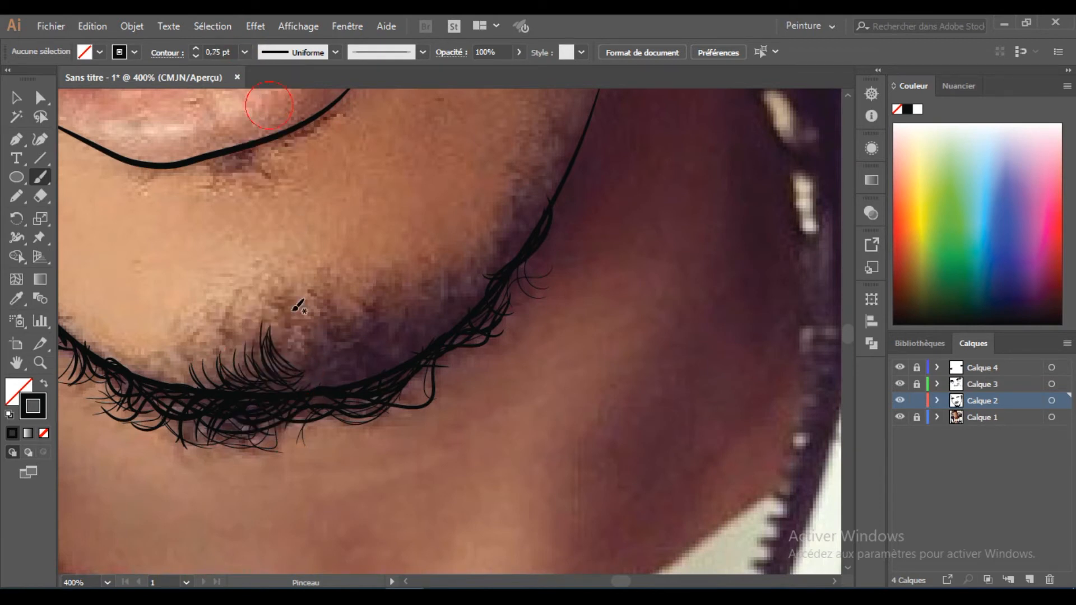
pyautogui.moveTo(293, 378)
pyautogui.mouseDown()
pyautogui.moveTo(308, 326)
pyautogui.moveTo(353, 328)
pyautogui.mouseUp()
pyautogui.moveTo(333, 381)
pyautogui.mouseDown()
pyautogui.moveTo(369, 337)
pyautogui.moveTo(339, 320)
pyautogui.moveTo(263, 376)
pyautogui.moveTo(384, 314)
pyautogui.moveTo(377, 336)
pyautogui.moveTo(419, 321)
pyautogui.moveTo(414, 358)
pyautogui.mouseUp()
pyautogui.moveTo(481, 281)
pyautogui.mouseDown()
pyautogui.moveTo(404, 360)
pyautogui.moveTo(443, 301)
pyautogui.moveTo(323, 387)
pyautogui.mouseUp()
# - Check the whole beard at a reduced zoom with the photo layer hidden, and show the photo again
pyautogui.hotkey('ctrl', '-')
pyautogui.hotkey('ctrl', '-')
pyautogui.hotkey('ctrl', '-')
pyautogui.hotkey('ctrl', '-')
pyautogui.hotkey('ctrl', '-')
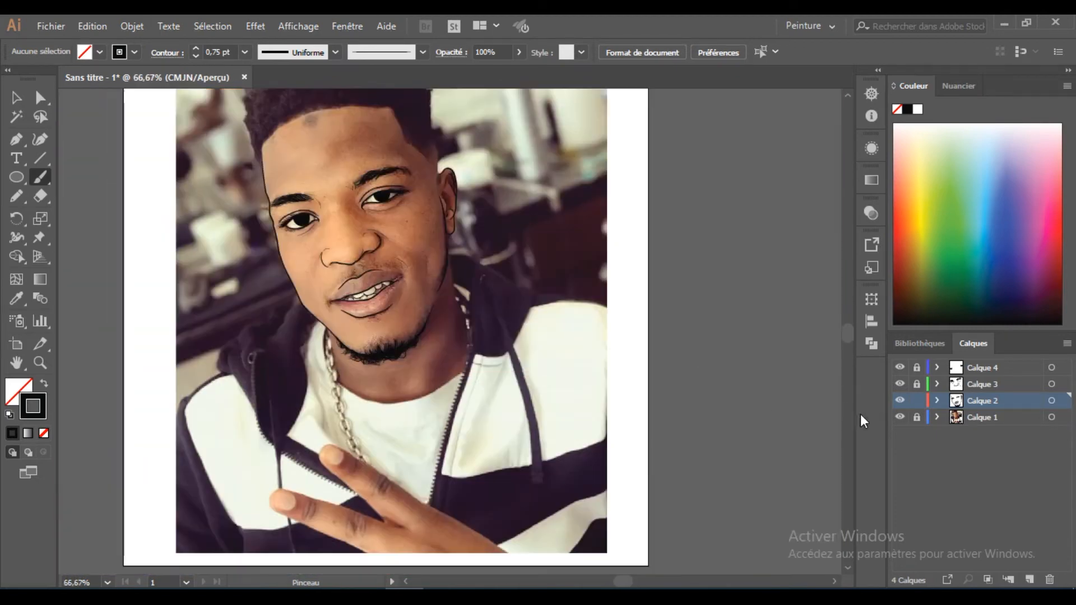
pyautogui.click(899, 417)
pyautogui.click(899, 417)
# - Fill out the upper edge of the chin beard with fine 0.25 pt hairs, and set the brush stroke to 0.5 pt
pyautogui.hotkey('ctrl', '+')
pyautogui.hotkey('ctrl', '+')
pyautogui.hotkey('ctrl', '+')
pyautogui.hotkey('ctrl', '+')
pyautogui.hotkey('ctrl', '+')
pyautogui.hotkey('ctrl', '+')
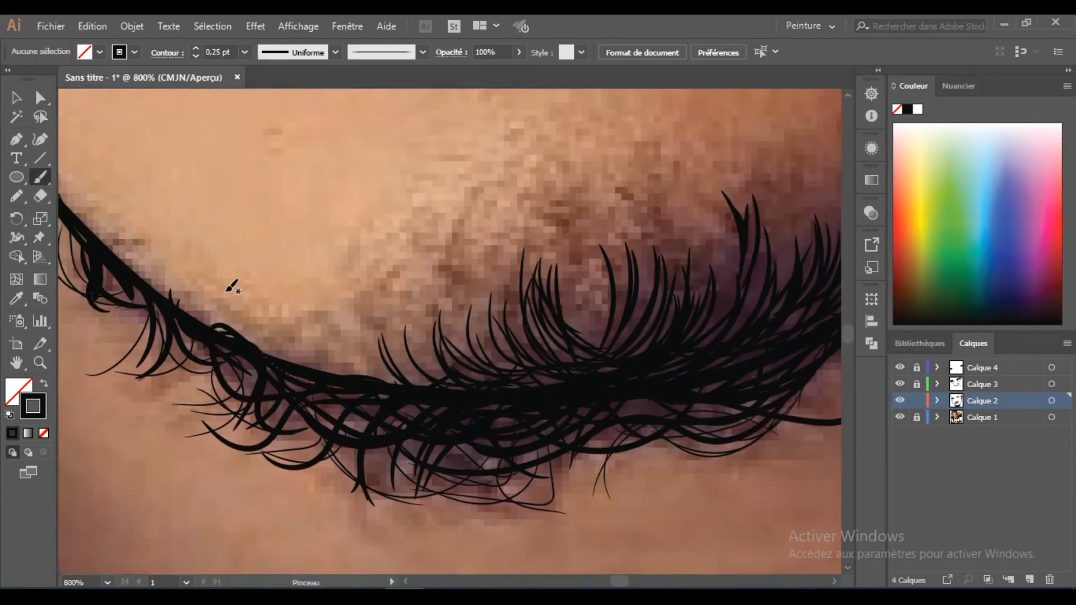
pyautogui.hotkey('ctrl', '-')
pyautogui.hotkey('ctrl', '-')
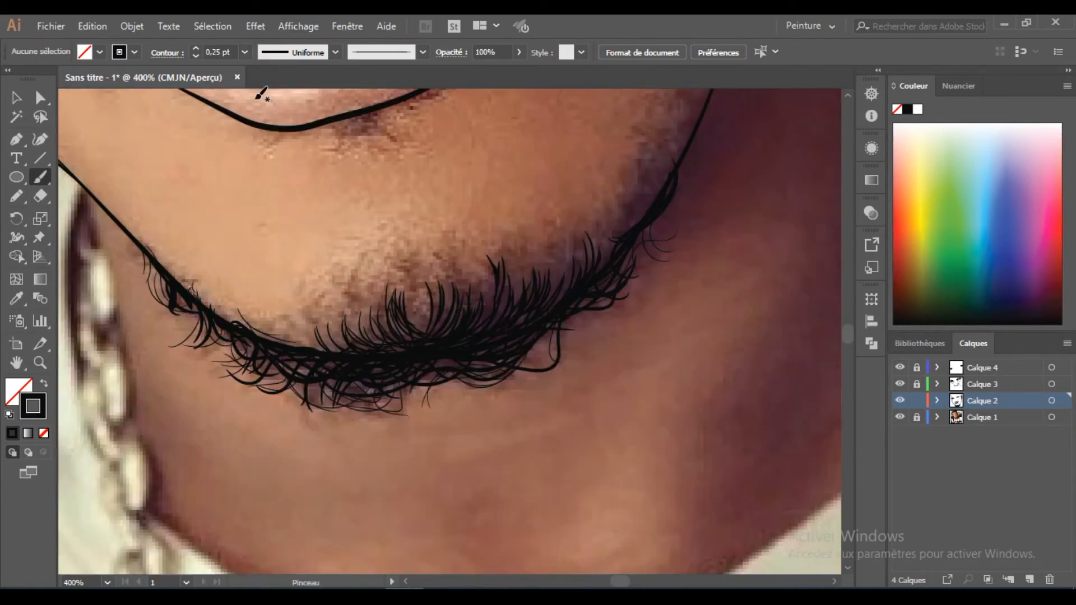
pyautogui.moveTo(300, 337)
pyautogui.mouseDown()
pyautogui.moveTo(307, 312)
pyautogui.moveTo(337, 294)
pyautogui.mouseUp()
pyautogui.moveTo(352, 331)
pyautogui.mouseDown()
pyautogui.moveTo(359, 264)
pyautogui.moveTo(381, 287)
pyautogui.mouseUp()
pyautogui.moveTo(415, 328)
pyautogui.mouseDown()
pyautogui.moveTo(420, 289)
pyautogui.moveTo(399, 260)
pyautogui.mouseUp()
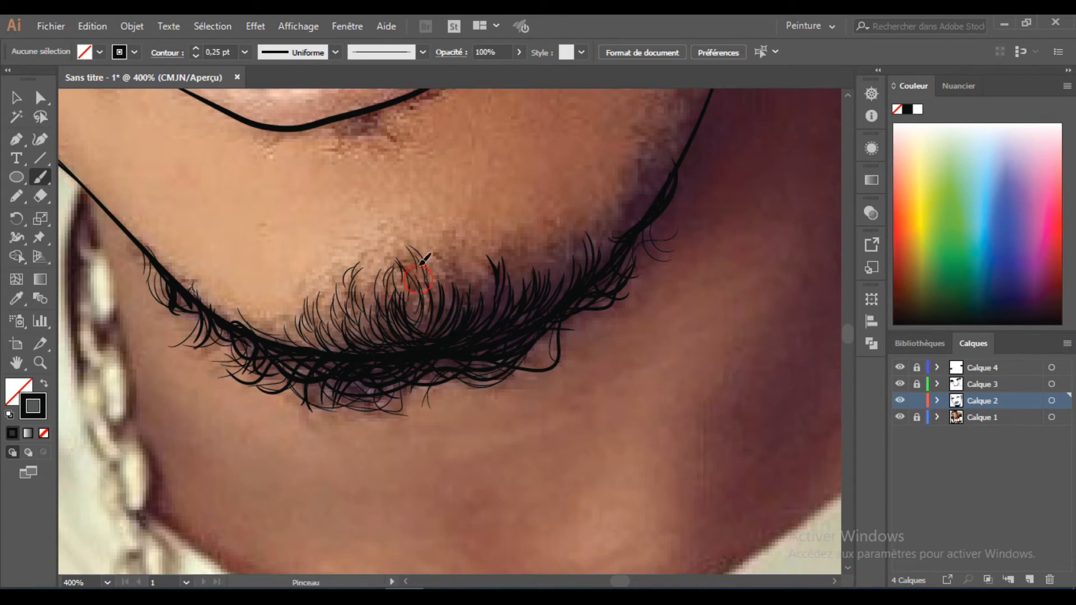
pyautogui.moveTo(476, 307)
pyautogui.mouseDown()
pyautogui.moveTo(447, 228)
pyautogui.moveTo(399, 303)
pyautogui.moveTo(475, 238)
pyautogui.mouseUp()
pyautogui.moveTo(471, 275)
pyautogui.mouseDown()
pyautogui.moveTo(375, 336)
pyautogui.moveTo(396, 259)
pyautogui.moveTo(384, 355)
pyautogui.moveTo(421, 238)
pyautogui.moveTo(446, 213)
pyautogui.mouseUp()
pyautogui.click(244, 51)
pyautogui.click(263, 101)
# - Examine the thickened beard in the whole portrait with the photo hidden, and show the photo again
pyautogui.scroll(-3, 456, 281)
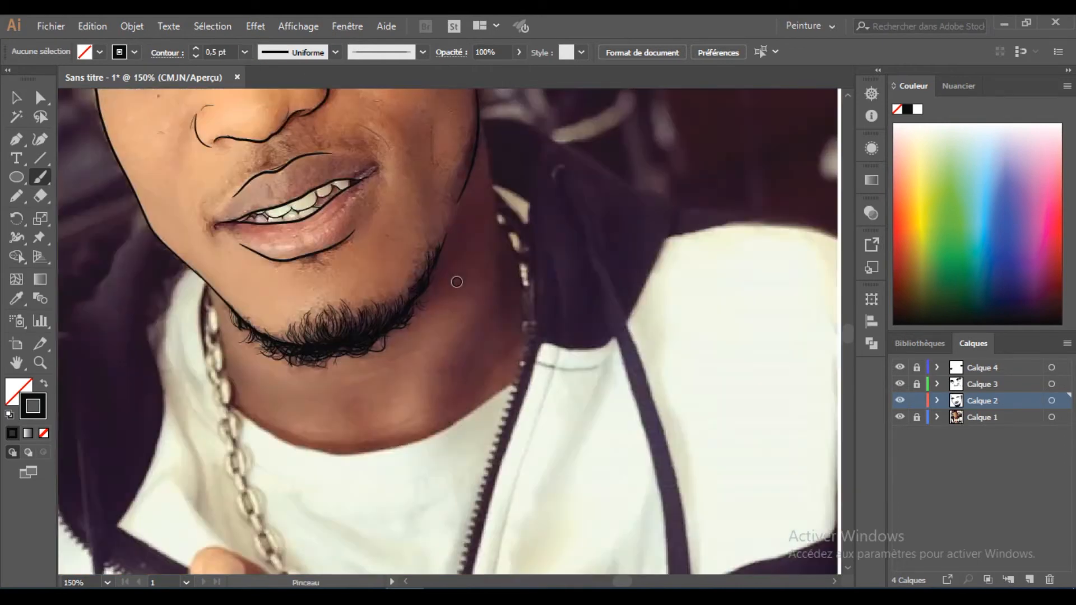
pyautogui.scroll(-3, 457, 282)
pyautogui.click(900, 417)
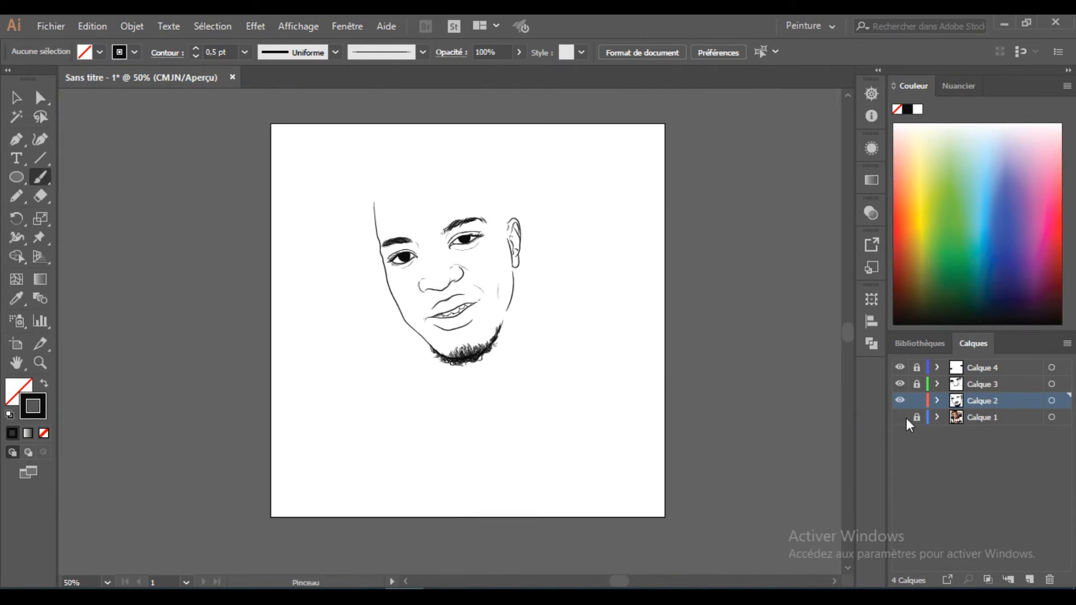
pyautogui.click(900, 417)
# - Draw short 0.5 pt hairs under the lower lip contour
pyautogui.scroll(7, 454, 330)
pyautogui.moveTo(376, 302)
pyautogui.mouseDown()
pyautogui.moveTo(348, 330)
pyautogui.moveTo(370, 331)
pyautogui.mouseUp()
pyautogui.hscroll(3, 463, 308)
pyautogui.moveTo(426, 294)
pyautogui.mouseDown()
pyautogui.moveTo(449, 320)
pyautogui.moveTo(373, 359)
pyautogui.moveTo(481, 333)
pyautogui.mouseUp()
pyautogui.moveTo(527, 243); pyautogui.dragTo(558, 258)
pyautogui.moveTo(493, 263)
pyautogui.mouseDown()
pyautogui.moveTo(561, 239)
pyautogui.moveTo(515, 251)
pyautogui.mouseUp()
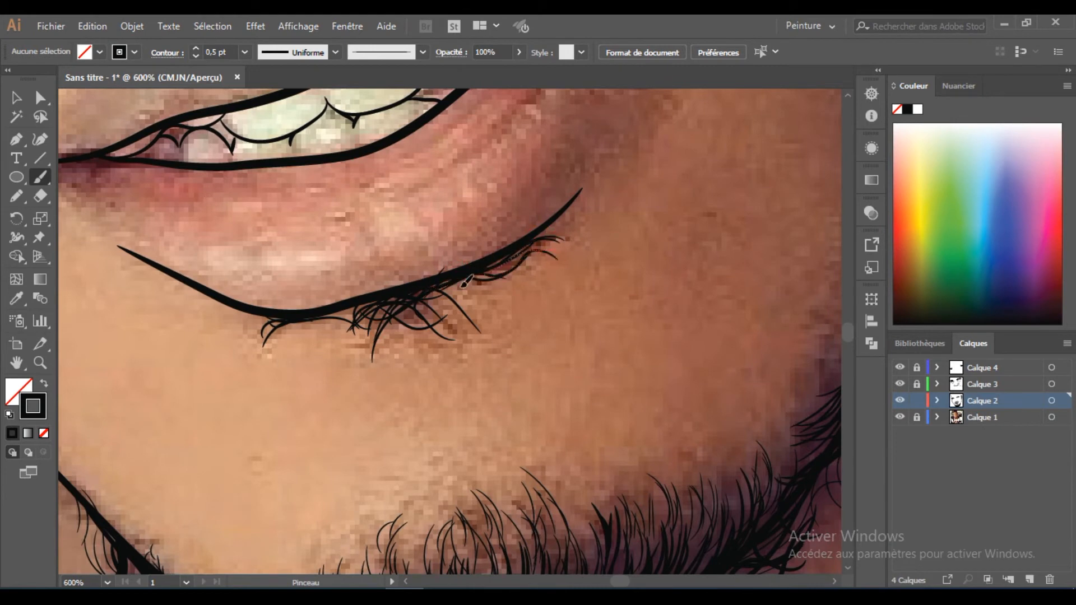
# - Draw fine 0.25 pt moustache hairs from the mouth corner on the photo's left up toward the middle of the upper lip
pyautogui.click(196, 56)
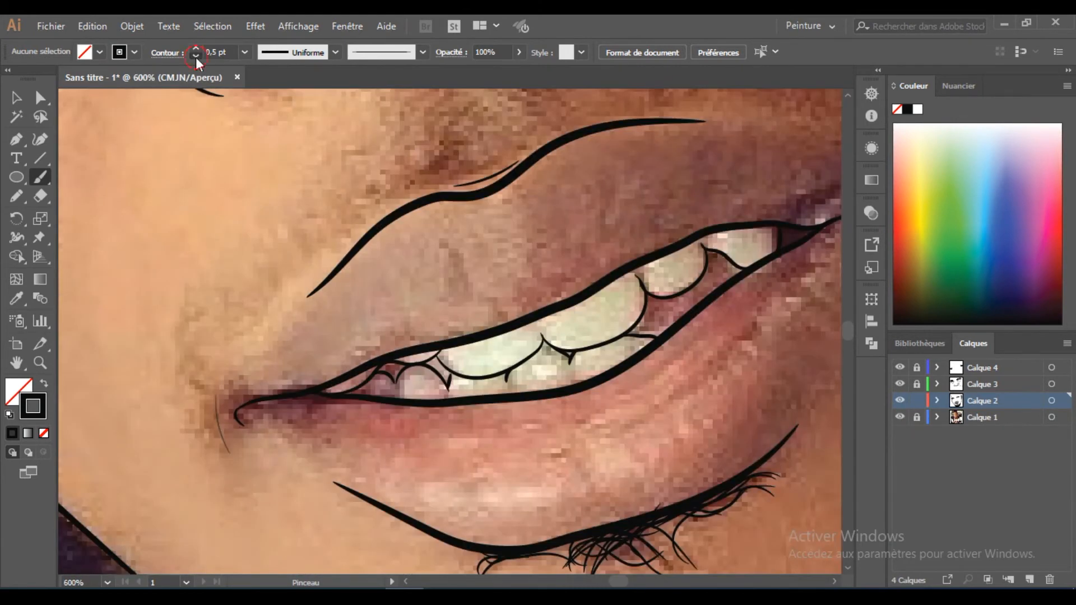
pyautogui.click(196, 56)
pyautogui.moveTo(193, 342); pyautogui.dragTo(216, 429)
pyautogui.moveTo(196, 314); pyautogui.dragTo(186, 387)
pyautogui.moveTo(202, 305); pyautogui.dragTo(219, 353)
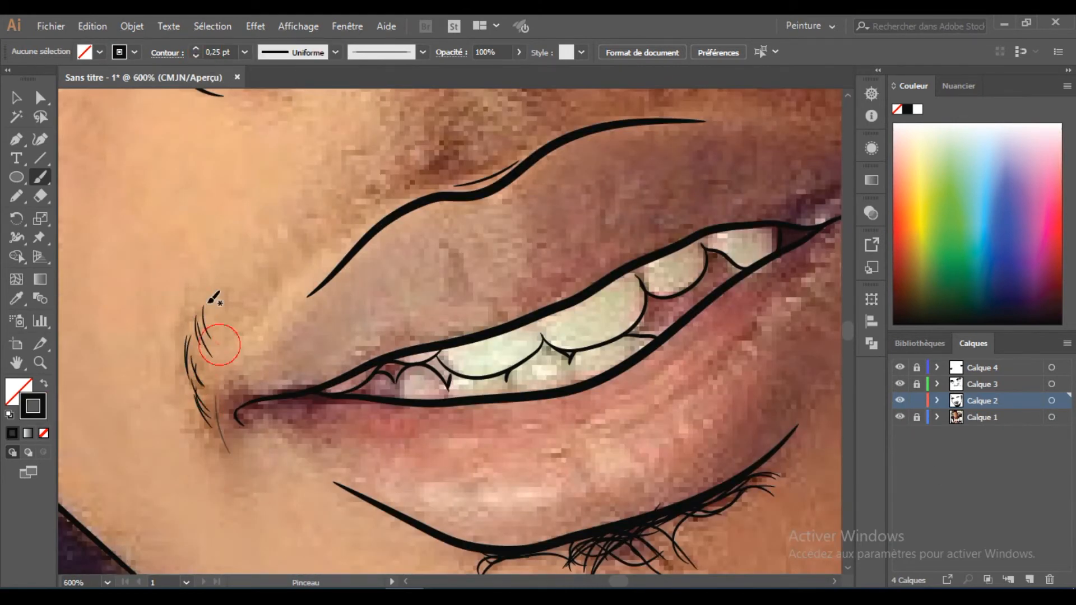
pyautogui.moveTo(268, 283); pyautogui.dragTo(283, 234)
pyautogui.moveTo(303, 269)
pyautogui.mouseDown()
pyautogui.moveTo(329, 233)
pyautogui.moveTo(341, 136)
pyautogui.mouseUp()
pyautogui.moveTo(358, 218); pyautogui.dragTo(347, 132)
pyautogui.moveTo(411, 197); pyautogui.dragTo(384, 349)
# - Thicken the moustache above the upper lip with more hairs, and draw its end on the photo's right at 0.1 pt
pyautogui.click(242, 58)
pyautogui.moveTo(355, 247); pyautogui.dragTo(404, 327)
pyautogui.moveTo(387, 258); pyautogui.dragTo(448, 324)
pyautogui.moveTo(400, 262); pyautogui.dragTo(415, 308)
pyautogui.moveTo(440, 248); pyautogui.dragTo(457, 317)
pyautogui.moveTo(479, 216); pyautogui.dragTo(493, 314)
pyautogui.moveTo(507, 241); pyautogui.dragTo(502, 306)
pyautogui.moveTo(530, 273)
pyautogui.mouseDown()
pyautogui.moveTo(390, 287)
pyautogui.moveTo(376, 234)
pyautogui.mouseUp()
pyautogui.moveTo(367, 277); pyautogui.dragTo(438, 219)
pyautogui.moveTo(344, 300); pyautogui.dragTo(370, 227)
pyautogui.moveTo(372, 263); pyautogui.dragTo(433, 227)
pyautogui.moveTo(409, 268)
pyautogui.mouseDown()
pyautogui.moveTo(456, 226)
pyautogui.moveTo(529, 260)
pyautogui.moveTo(504, 277)
pyautogui.mouseUp()
pyautogui.click(195, 55)
pyautogui.click(195, 56)
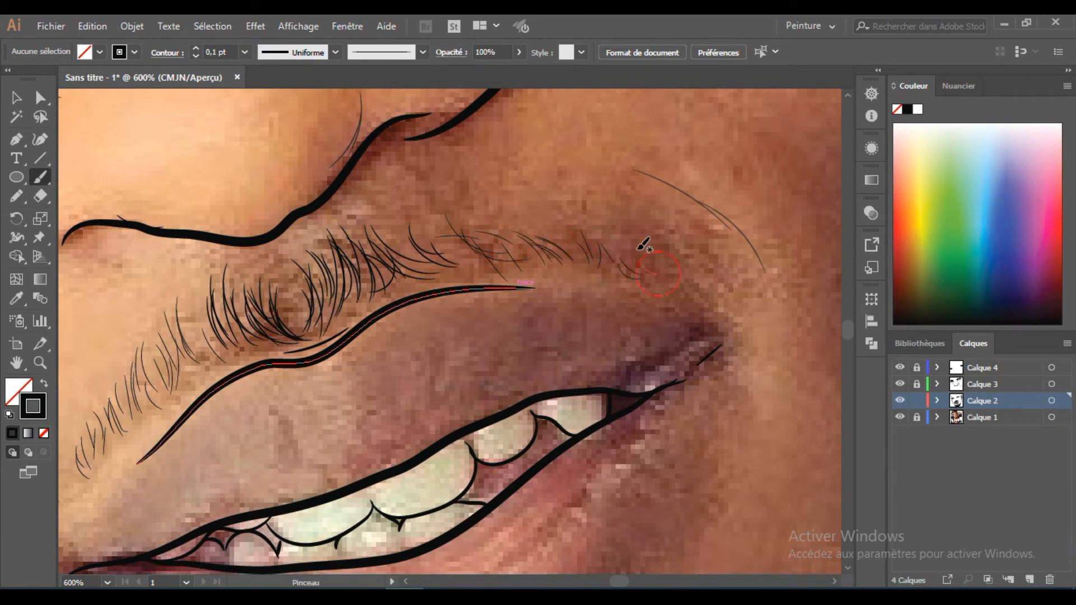
# - Check the moustache and the whole line art with the photo layer hidden, and show the photo again
pyautogui.scroll(-8, 709, 268)
pyautogui.click(899, 417)
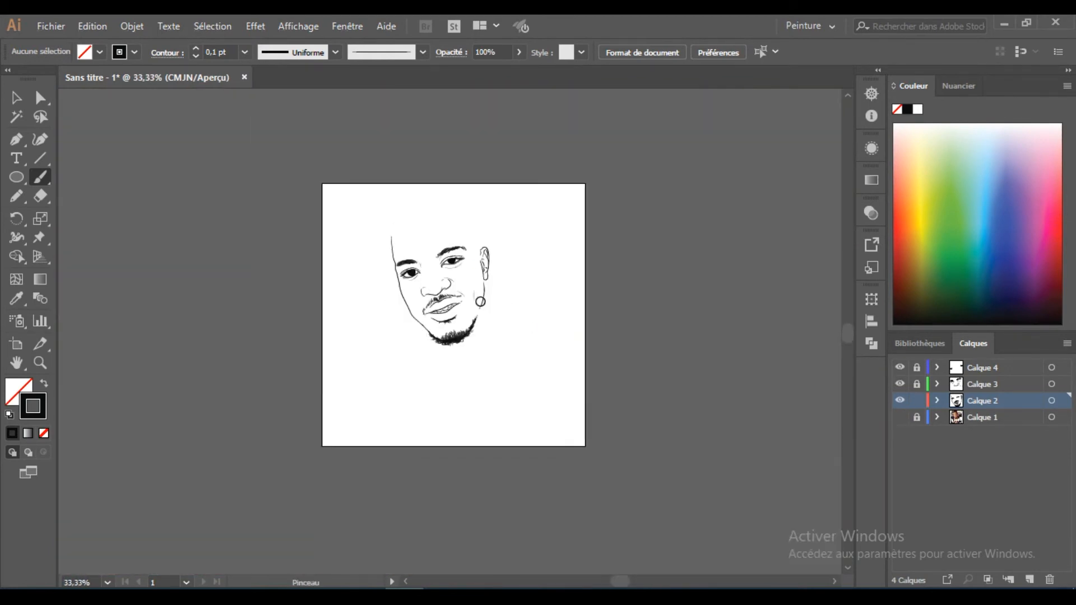
pyautogui.hotkey('ctrl', '0')
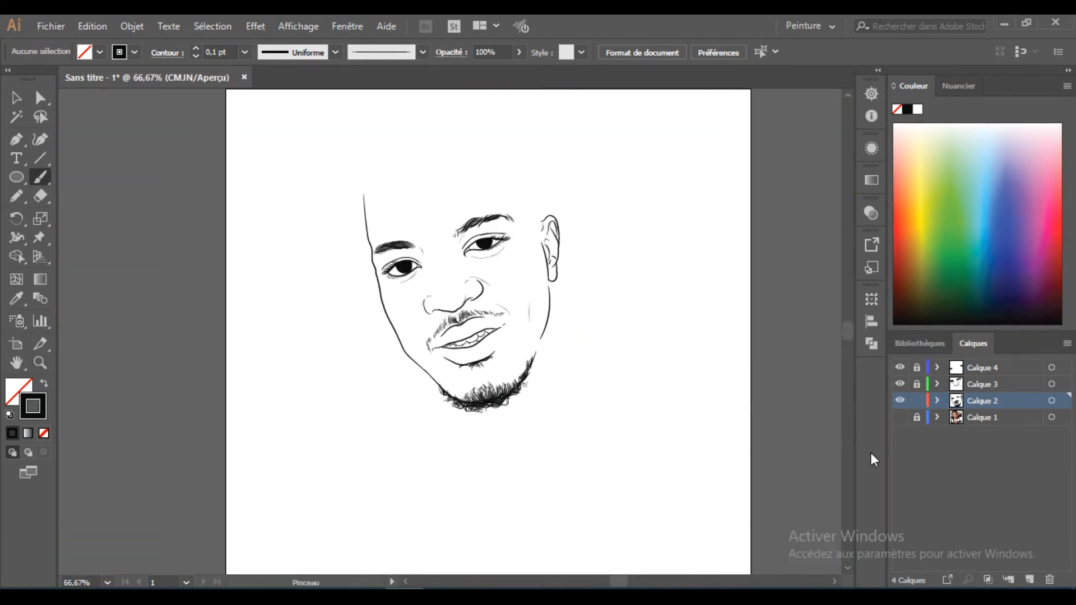
pyautogui.click(900, 417)
# - Draw 0.75 pt sideburn hairs along the jaw contour below and beside the ear
pyautogui.scroll(5, 495, 185)
pyautogui.scroll(3, 320, 280)
pyautogui.click(245, 52)
pyautogui.click(224, 90)
pyautogui.moveTo(356, 336); pyautogui.dragTo(322, 437)
pyautogui.moveTo(377, 305); pyautogui.dragTo(337, 404)
pyautogui.moveTo(361, 292); pyautogui.dragTo(381, 207)
pyautogui.scroll(2, 381, 208)
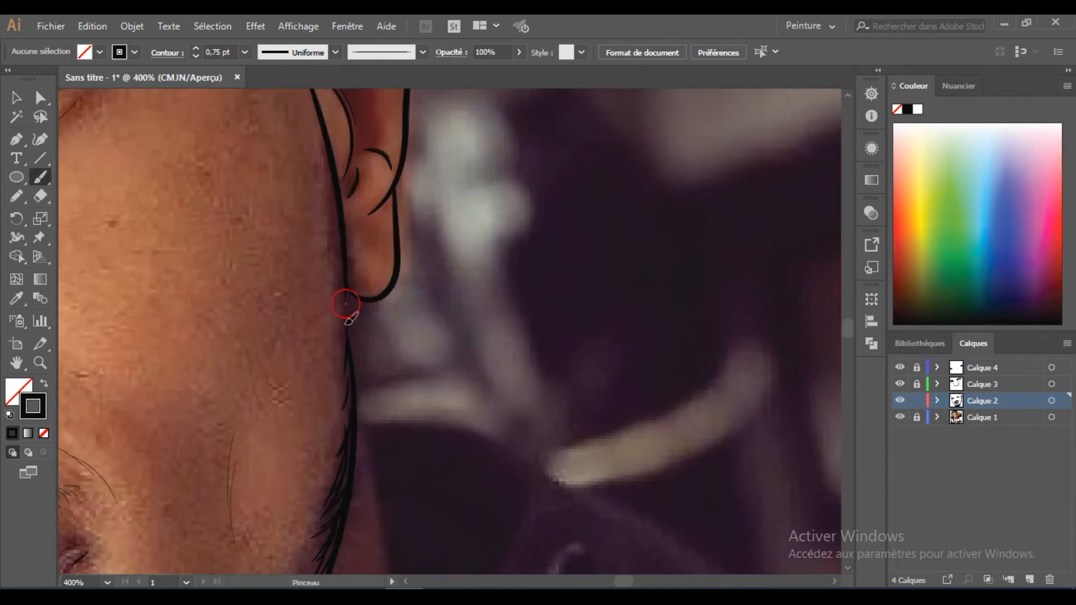
pyautogui.scroll(-2, 336, 224)
pyautogui.moveTo(185, 352); pyautogui.dragTo(320, 408)
pyautogui.scroll(-3, 319, 408)
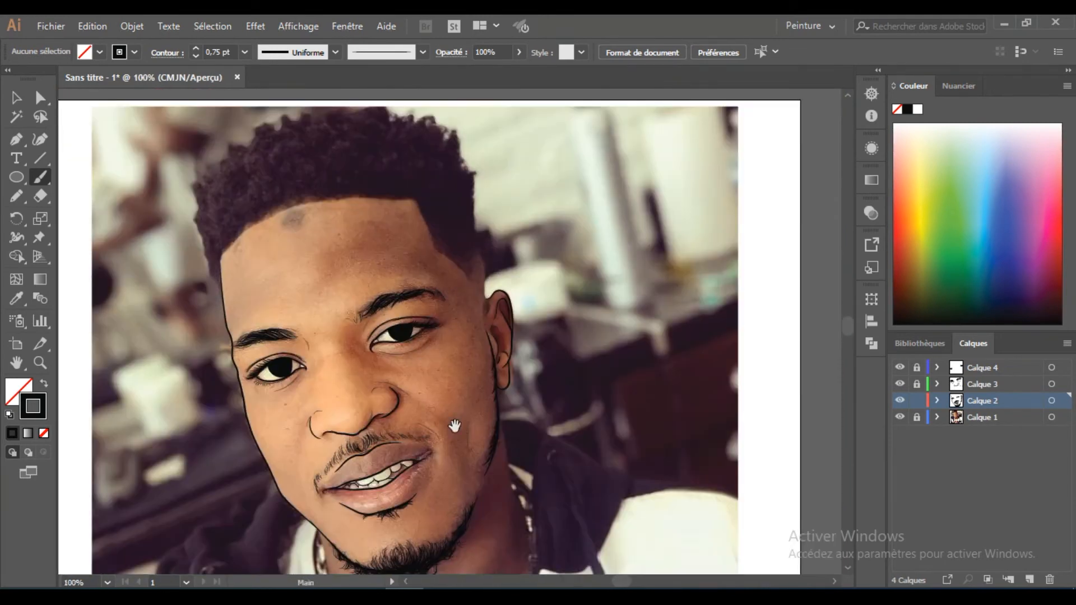
pyautogui.moveTo(454, 426); pyautogui.dragTo(384, 224)
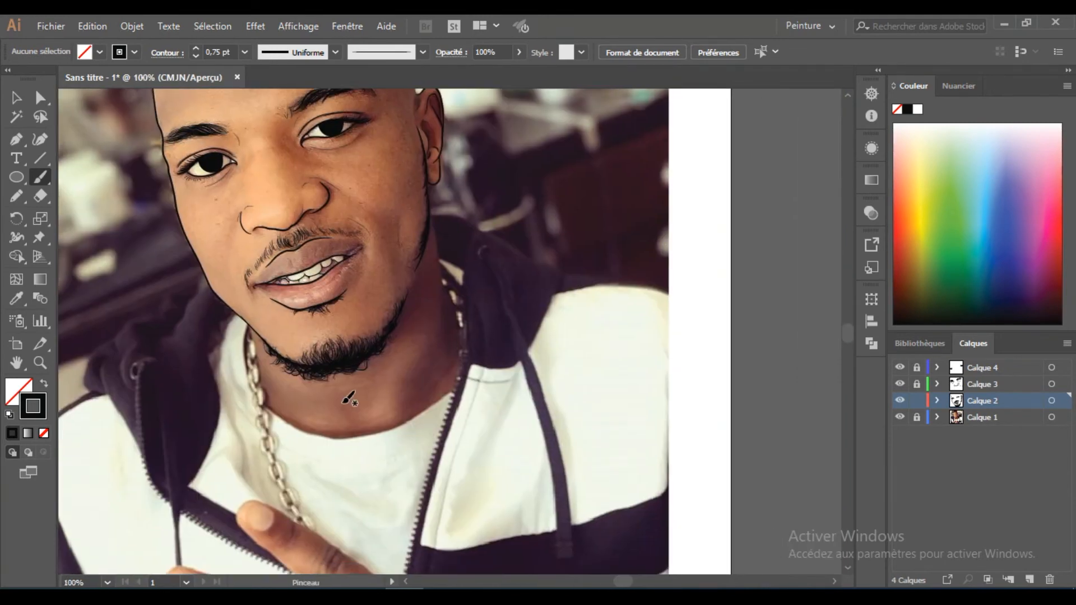
# - Trace the neck's side on the photo's left from the jaw down to the T-shirt collar with a 2 pt stroke
pyautogui.scroll(4, 283, 394)
pyautogui.keyDown('ctrl'); pyautogui.click(252, 165); pyautogui.keyUp('ctrl')
pyautogui.keyDown('ctrl'); pyautogui.click(243, 168); pyautogui.keyUp('ctrl')
pyautogui.moveTo(239, 147)
pyautogui.mouseDown()
pyautogui.moveTo(267, 256)
pyautogui.moveTo(216, 196)
pyautogui.mouseUp()
pyautogui.moveTo(212, 101); pyautogui.dragTo(320, 440)
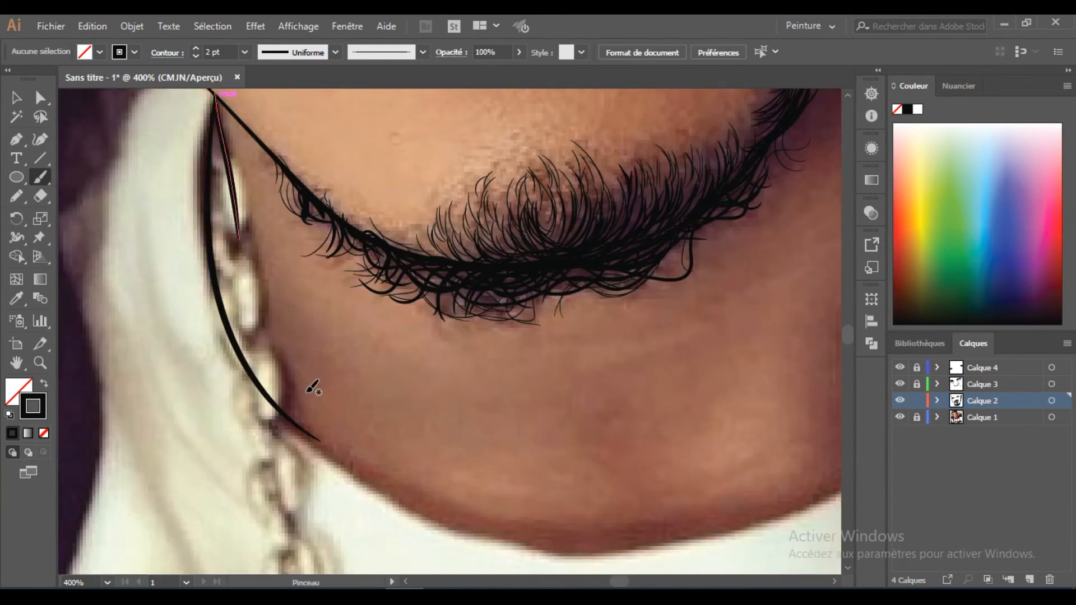
# - Trace the T-shirt neckline and continue up the neck's side on the photo's right at 2 pt
pyautogui.moveTo(253, 386); pyautogui.dragTo(432, 513)
pyautogui.moveTo(431, 507); pyautogui.dragTo(178, 380)
pyautogui.moveTo(130, 370); pyautogui.dragTo(214, 404)
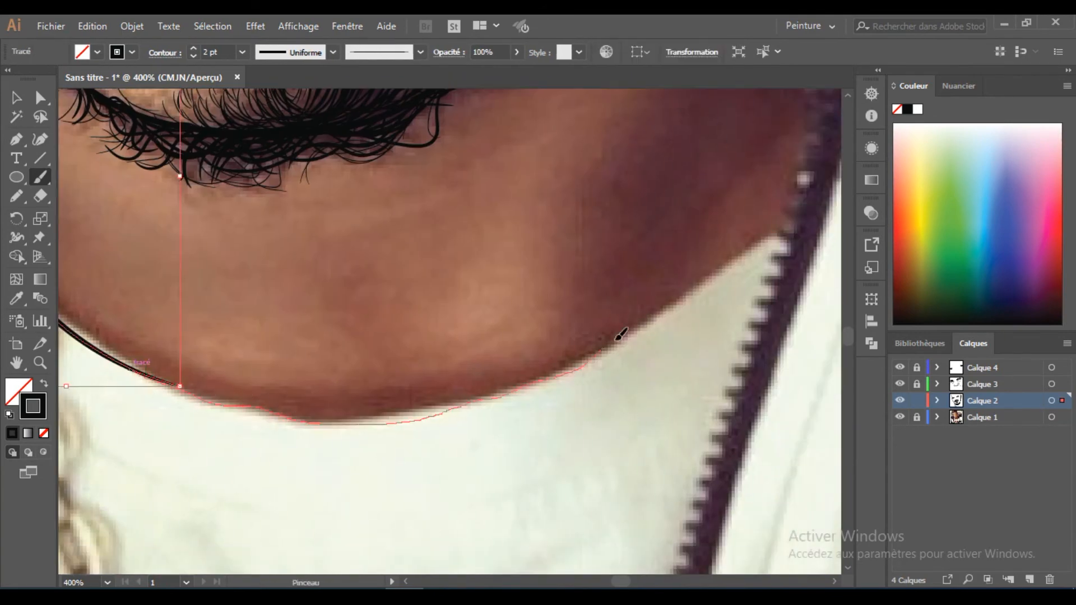
pyautogui.moveTo(665, 218); pyautogui.dragTo(261, 477)
pyautogui.moveTo(344, 510); pyautogui.dragTo(391, 451)
pyautogui.moveTo(398, 279)
pyautogui.mouseDown()
pyautogui.moveTo(413, 439)
pyautogui.moveTo(397, 283)
pyautogui.moveTo(372, 293)
pyautogui.moveTo(352, 147)
pyautogui.mouseUp()
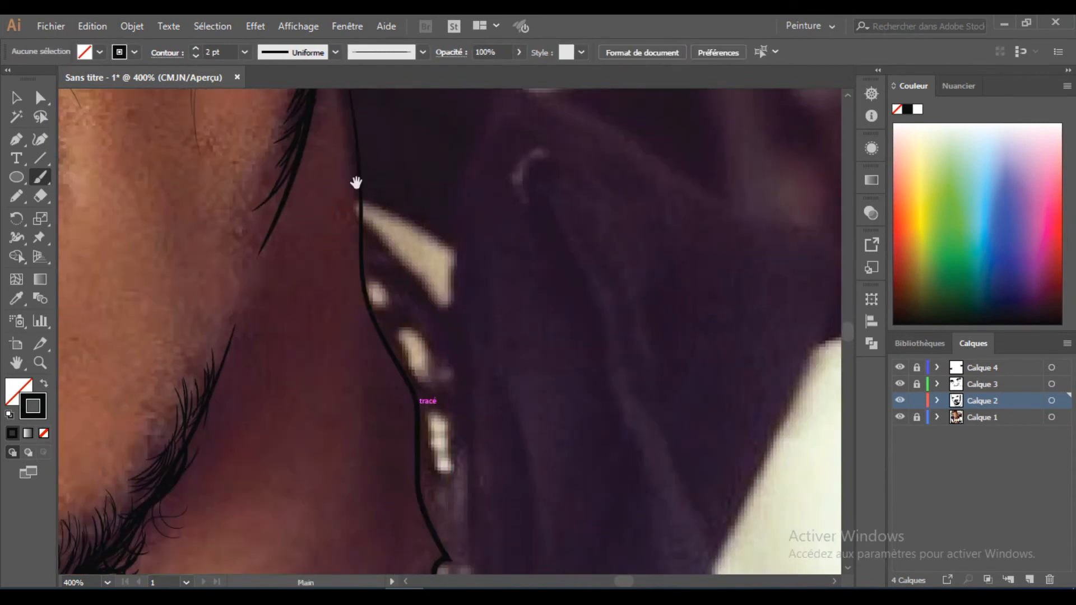
# - Check the neck and neckline contours with the photo layer hidden
pyautogui.hotkey('ctrl', '0')
pyautogui.click(900, 418)
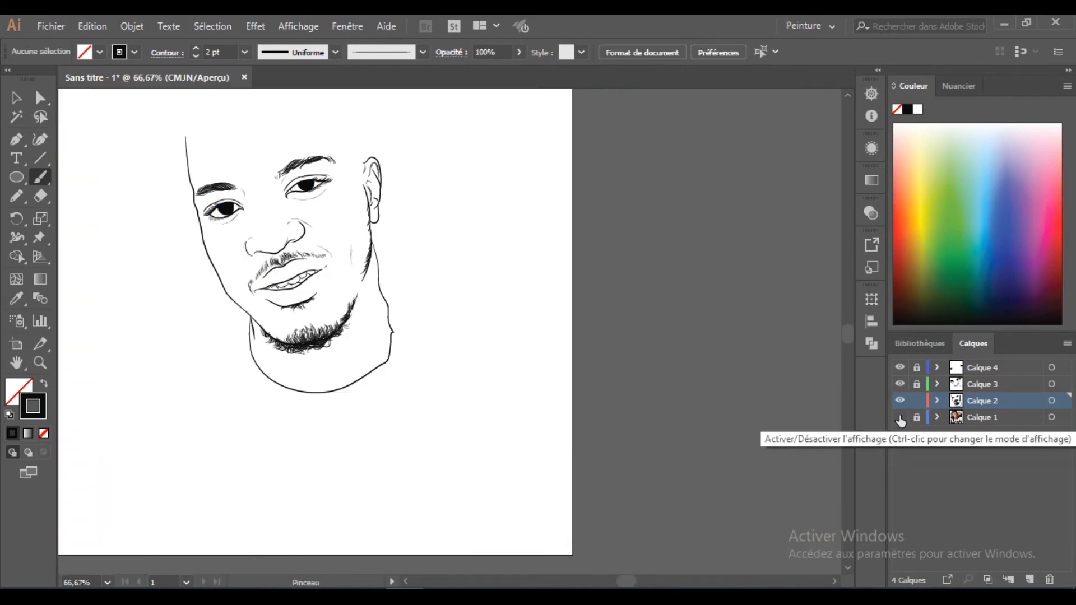
pyautogui.hotkey('ctrl', '-')
pyautogui.hotkey('ctrl', '-')
pyautogui.hotkey('ctrl', '+')
pyautogui.hotkey('ctrl', '+')
pyautogui.hotkey('ctrl', '+')
pyautogui.hotkey('ctrl', '+')
pyautogui.hotkey('ctrl', '+')
pyautogui.hotkey('ctrl', '+')
# - Draw the fold lines inside the hood beside the neck on the photo's right
pyautogui.moveTo(384, 324)
pyautogui.mouseDown()
pyautogui.moveTo(312, 217)
pyautogui.moveTo(395, 247)
pyautogui.mouseUp()
pyautogui.moveTo(394, 415); pyautogui.dragTo(393, 417)
pyautogui.click(244, 52)
pyautogui.click(264, 81)
pyautogui.hotkey('ctrl', '+')
pyautogui.keyDown('ctrl'); pyautogui.click(260, 202); pyautogui.keyUp('ctrl')
# - Trace the hood's outer edge on the photo's right from the neck over to the shoulder at 2 pt
pyautogui.hscroll(2, 147, 143)
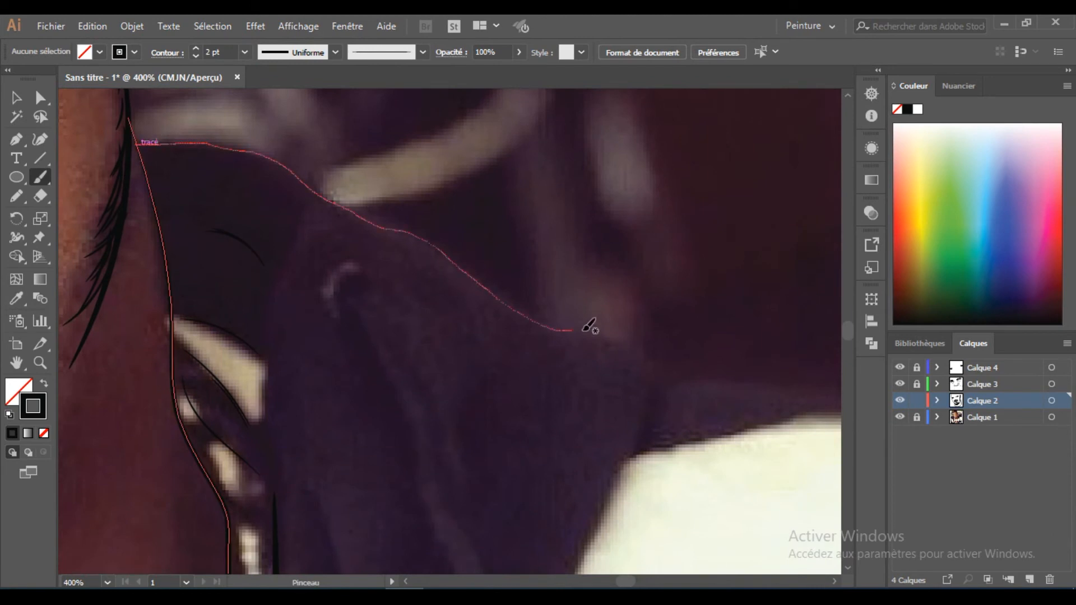
pyautogui.moveTo(584, 330); pyautogui.dragTo(586, 329)
pyautogui.moveTo(587, 329); pyautogui.dragTo(236, 237)
pyautogui.keyDown('ctrl'); pyautogui.click(278, 398); pyautogui.keyUp('ctrl')
pyautogui.hscroll(2, 258, 353)
# - Trace the shoulder line out to the photo's edge and the white sleeve panel's upper border at 2 pt
pyautogui.moveTo(144, 307)
pyautogui.mouseDown()
pyautogui.moveTo(239, 307)
pyautogui.moveTo(583, 409)
pyautogui.mouseUp()
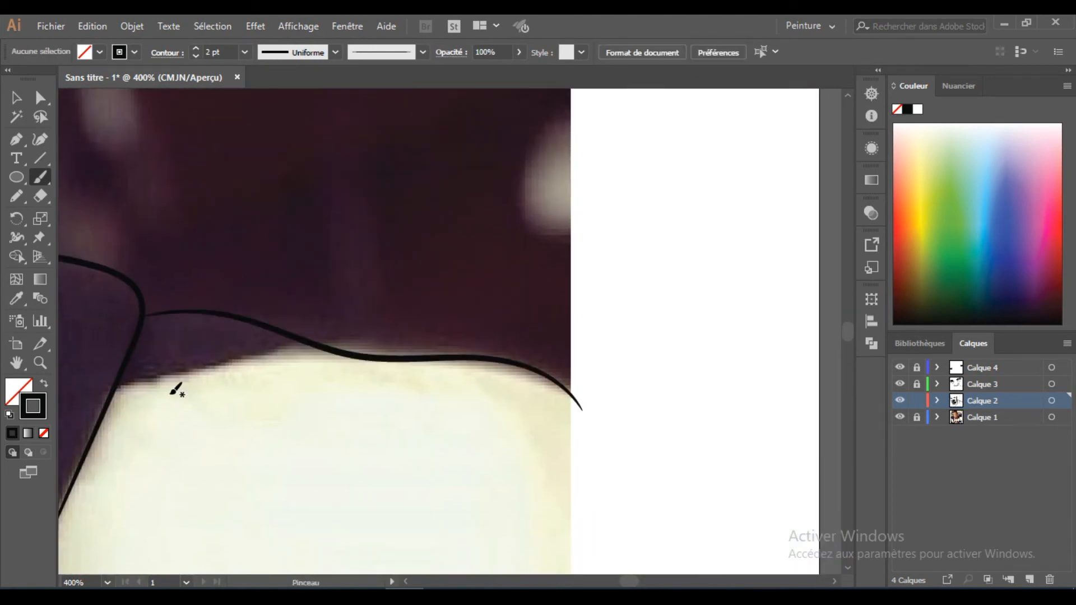
pyautogui.moveTo(282, 351); pyautogui.dragTo(295, 361)
pyautogui.hotkey('ctrl', '-')
pyautogui.keyDown('ctrl'); pyautogui.click(259, 355); pyautogui.keyUp('ctrl')
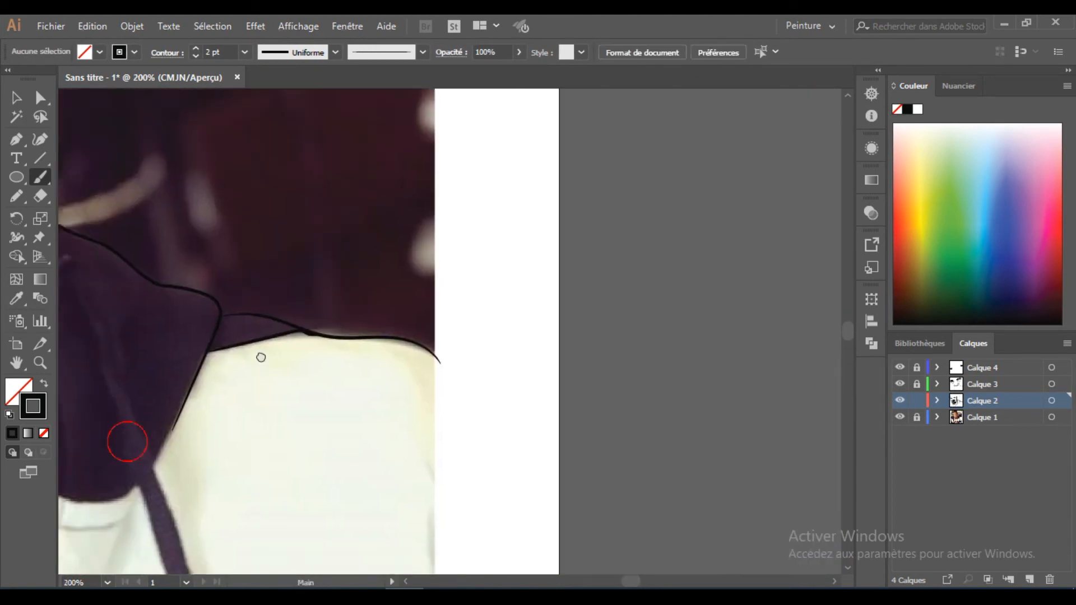
# - Outline the crescent-shaped eyelet where the drawstring leaves the hood on the photo's right
pyautogui.scroll(-3, 181, 339)
pyautogui.hscroll(-3, 180, 339)
pyautogui.hotkey('ctrl', '+')
pyautogui.scroll(3, 217, 475)
pyautogui.moveTo(195, 356); pyautogui.dragTo(203, 274)
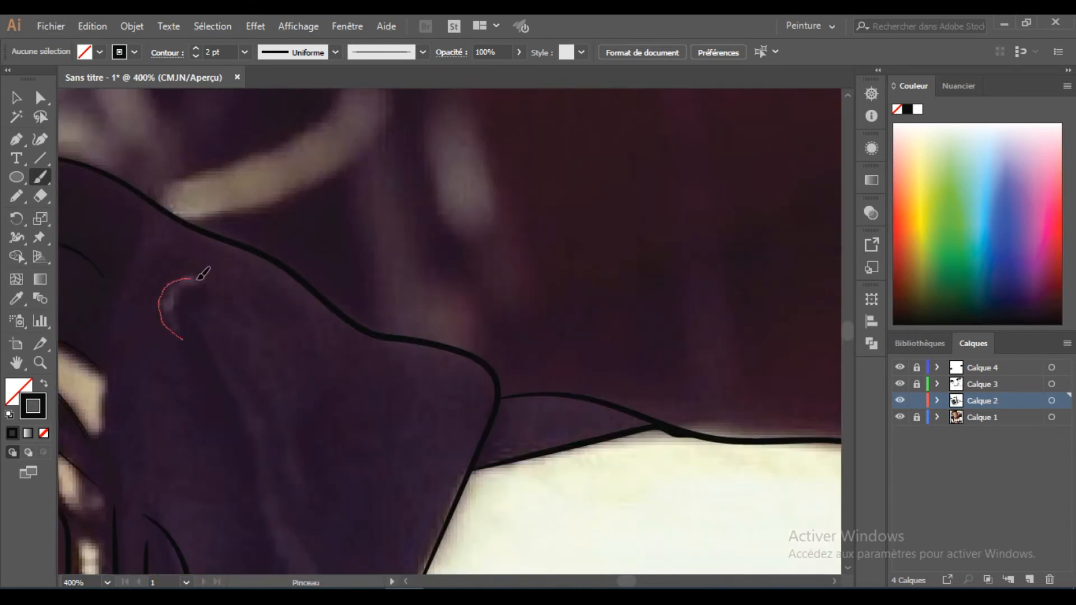
pyautogui.scroll(-5, 221, 315)
pyautogui.moveTo(257, 452); pyautogui.dragTo(243, 101)
pyautogui.moveTo(247, 180)
pyautogui.mouseDown()
pyautogui.moveTo(264, 475)
pyautogui.moveTo(138, 104)
pyautogui.mouseUp()
pyautogui.keyDown('ctrl'); pyautogui.click(264, 476); pyautogui.keyUp('ctrl')
# - Draw the drawstring's edges from the eyelet down across the dark hood
pyautogui.hotkey('ctrl', '-')
pyautogui.moveTo(270, 266)
pyautogui.mouseDown()
pyautogui.moveTo(297, 385)
pyautogui.moveTo(232, 144)
pyautogui.mouseUp()
pyautogui.keyDown('ctrl'); pyautogui.click(298, 385); pyautogui.keyUp('ctrl')
pyautogui.hotkey('ctrl', '-')
pyautogui.moveTo(258, 295); pyautogui.dragTo(228, 163)
pyautogui.hotkey('ctrl', '+')
pyautogui.hotkey('ctrl', '+')
pyautogui.hotkey('ctrl', '+')
pyautogui.moveTo(292, 370); pyautogui.dragTo(215, 285)
pyautogui.moveTo(213, 238); pyautogui.dragTo(399, 509)
# - Trace the rest of the drawstring down over the white panel, with a 0.25 pt stroke
pyautogui.hotkey('ctrl', '-')
pyautogui.keyDown('ctrl'); pyautogui.click(255, 292); pyautogui.keyUp('ctrl')
pyautogui.moveTo(258, 291); pyautogui.dragTo(311, 490)
pyautogui.hotkey('ctrl', '-')
pyautogui.moveTo(243, 166); pyautogui.dragTo(332, 365)
pyautogui.hotkey('ctrl', '-')
pyautogui.moveTo(257, 137)
pyautogui.mouseDown()
pyautogui.moveTo(309, 347)
pyautogui.moveTo(293, 395)
pyautogui.mouseUp()
pyautogui.scroll(1, 310, 346)
pyautogui.scroll(-1, 293, 395)
pyautogui.keyDown('ctrl'); pyautogui.click(284, 291); pyautogui.keyUp('ctrl')
pyautogui.click(244, 52)
pyautogui.click(223, 65)
# - Thin the outlines of the drawstring eyelet to 0.5 pt
pyautogui.scroll(-4, 293, 252)
pyautogui.scroll(6, 293, 252)
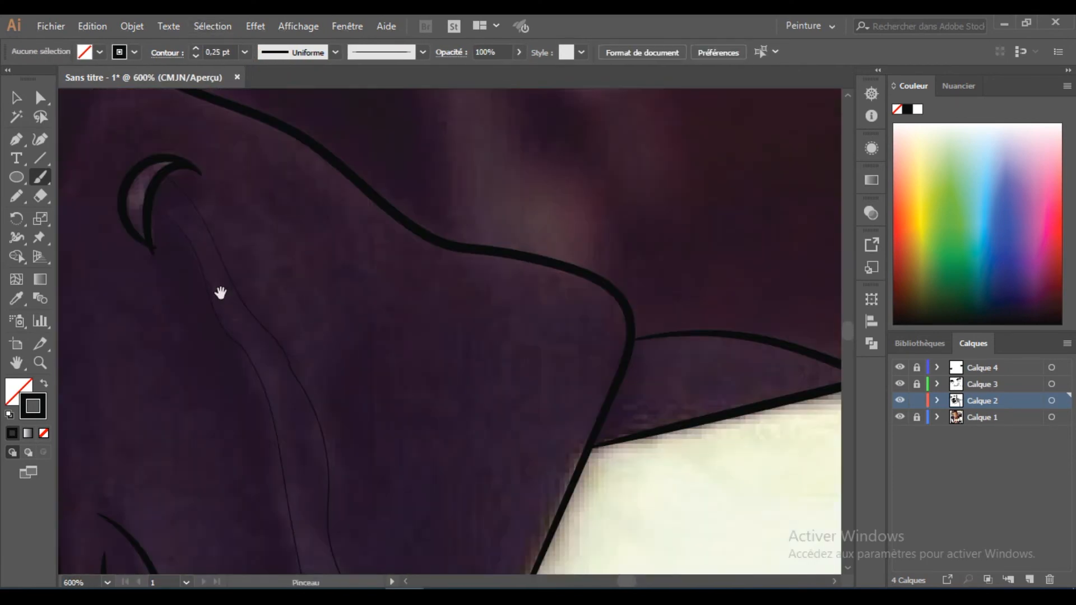
pyautogui.moveTo(143, 148); pyautogui.dragTo(175, 186)
pyautogui.moveTo(140, 129)
pyautogui.mouseDown()
pyautogui.moveTo(163, 219)
pyautogui.moveTo(159, 263)
pyautogui.mouseUp()
pyautogui.click(245, 52)
pyautogui.click(253, 89)
pyautogui.keyDown('ctrl'); pyautogui.click(224, 137); pyautogui.keyUp('ctrl')
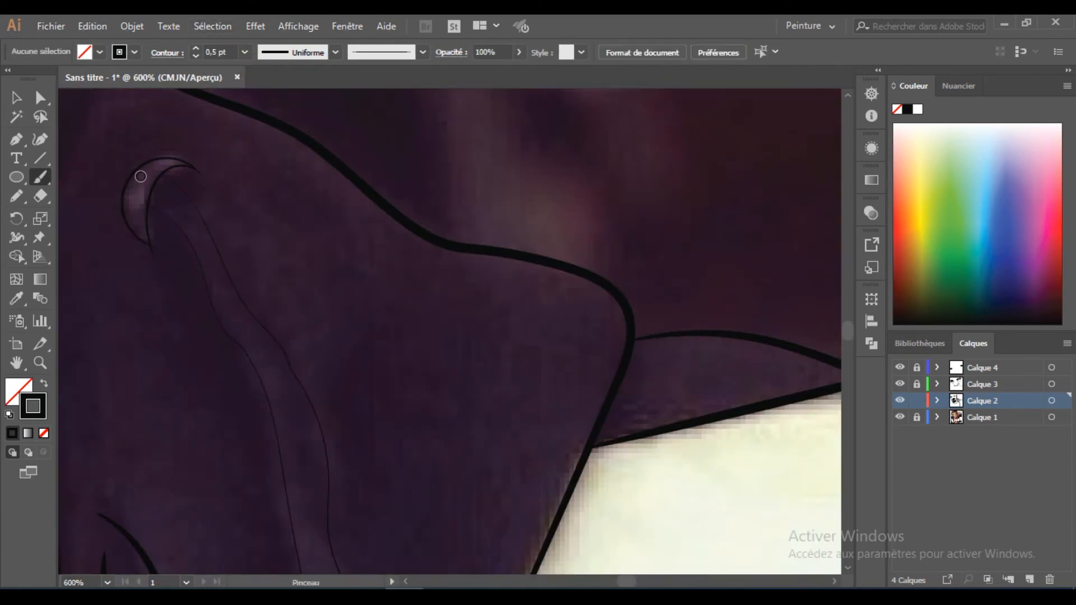
# - Trace the hood's lower edge above the white jacket panel up to the drawstring at 0.5 pt
pyautogui.scroll(-3, 223, 271)
pyautogui.scroll(3, 401, 170)
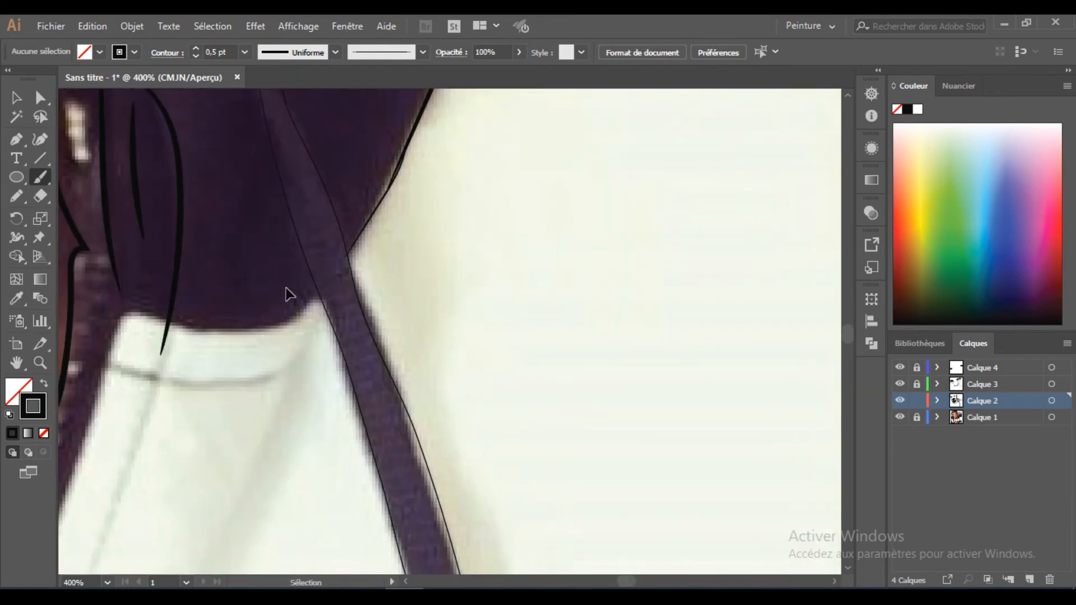
pyautogui.scroll(1, 224, 333)
pyautogui.scroll(1, 134, 378)
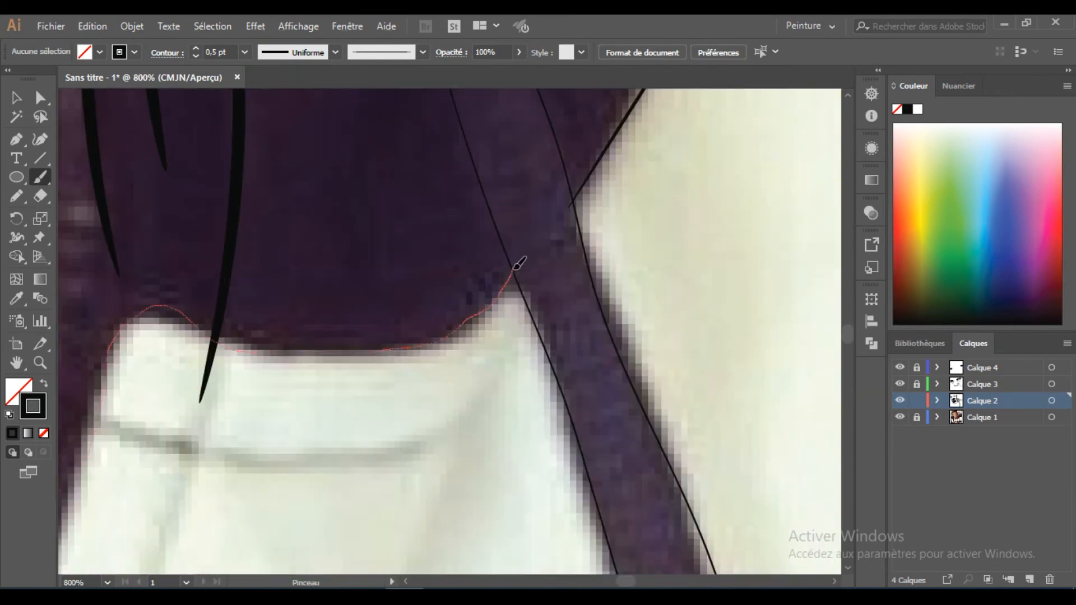
pyautogui.moveTo(517, 268); pyautogui.dragTo(516, 269)
# - Draw the seam lines on the white panel beside the zip at 0.5 pt and check them with the photo hidden
pyautogui.scroll(-3, 517, 269)
pyautogui.scroll(3, 308, 309)
pyautogui.scroll(-3, 409, 384)
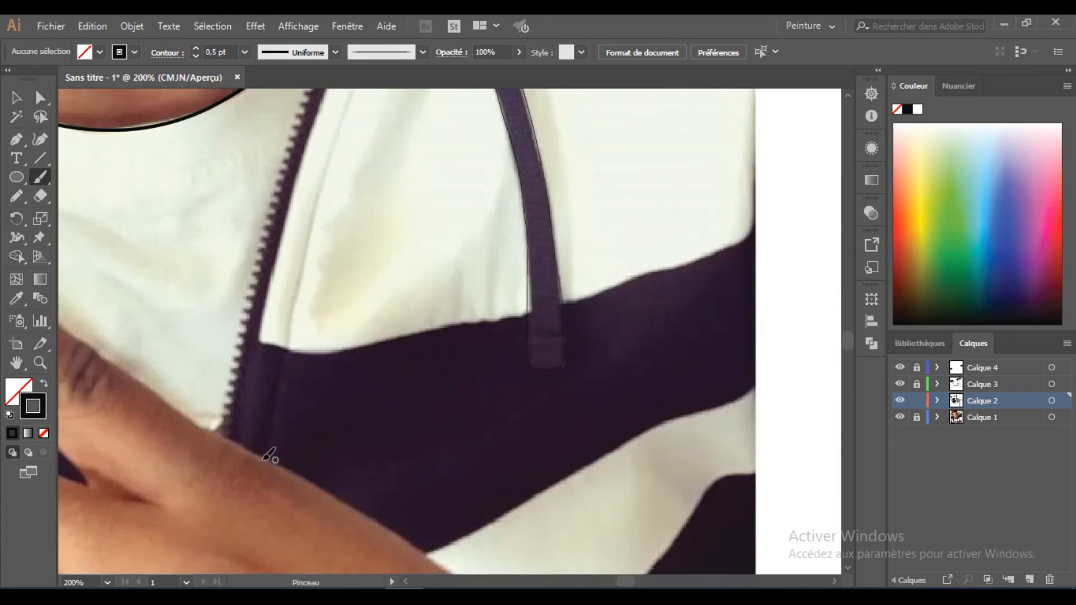
pyautogui.moveTo(323, 178); pyautogui.dragTo(337, 134)
pyautogui.scroll(3, 305, 273)
pyautogui.scroll(-2, 301, 276)
pyautogui.moveTo(301, 277); pyautogui.dragTo(393, 362)
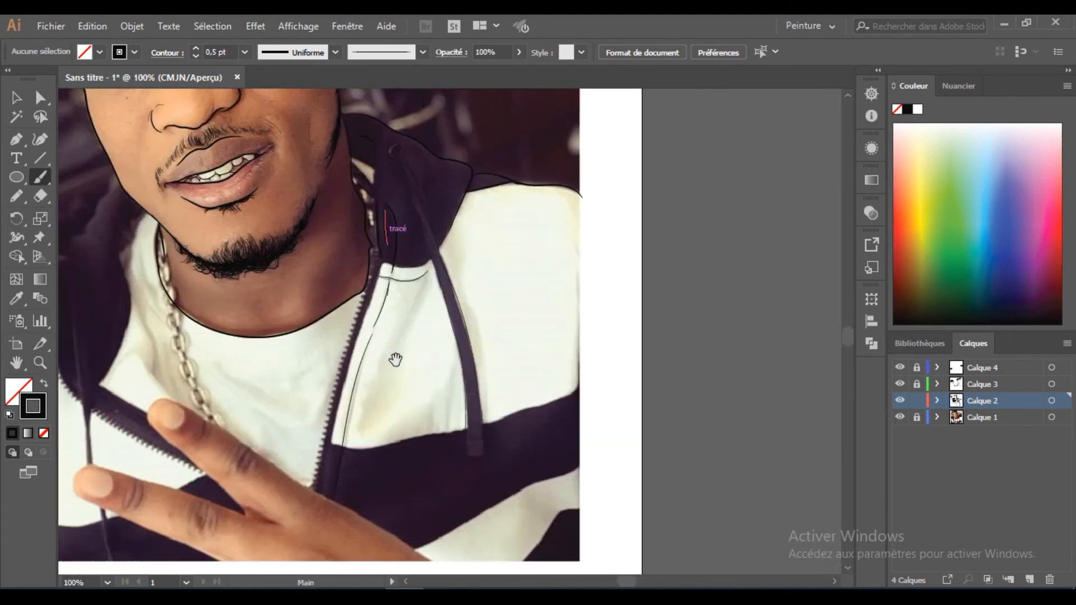
pyautogui.click(905, 418)
pyautogui.click(901, 418)
# - Trace both edges of the jacket's zip band on the photo's right down to the hand
pyautogui.scroll(2, 329, 437)
pyautogui.scroll(4, 336, 336)
pyautogui.moveTo(269, 571); pyautogui.dragTo(330, 385)
pyautogui.moveTo(329, 385)
pyautogui.mouseDown()
pyautogui.moveTo(394, 185)
pyautogui.moveTo(432, 280)
pyautogui.moveTo(367, 448)
pyautogui.mouseUp()
pyautogui.scroll(3, 395, 190)
pyautogui.scroll(-3, 403, 233)
pyautogui.moveTo(408, 284)
pyautogui.mouseDown()
pyautogui.moveTo(361, 365)
pyautogui.moveTo(353, 403)
pyautogui.mouseUp()
pyautogui.scroll(-3, 353, 233)
pyautogui.moveTo(345, 238); pyautogui.dragTo(327, 375)
pyautogui.scroll(1, 332, 342)
# - Trace the white panel's lower border from the zip to the photo's right edge with a 2 pt stroke
pyautogui.moveTo(598, 240)
pyautogui.mouseDown()
pyautogui.moveTo(284, 384)
pyautogui.moveTo(332, 388)
pyautogui.mouseUp()
pyautogui.hscroll(5, 408, 355)
pyautogui.click(128, 457)
pyautogui.moveTo(314, 399); pyautogui.dragTo(395, 380)
pyautogui.moveTo(502, 304); pyautogui.dragTo(504, 303)
# - Trace the hand's upper edge from the zip down to the photo's bottom edge at 2 pt
pyautogui.scroll(-4, 348, 495)
pyautogui.scroll(4, 240, 252)
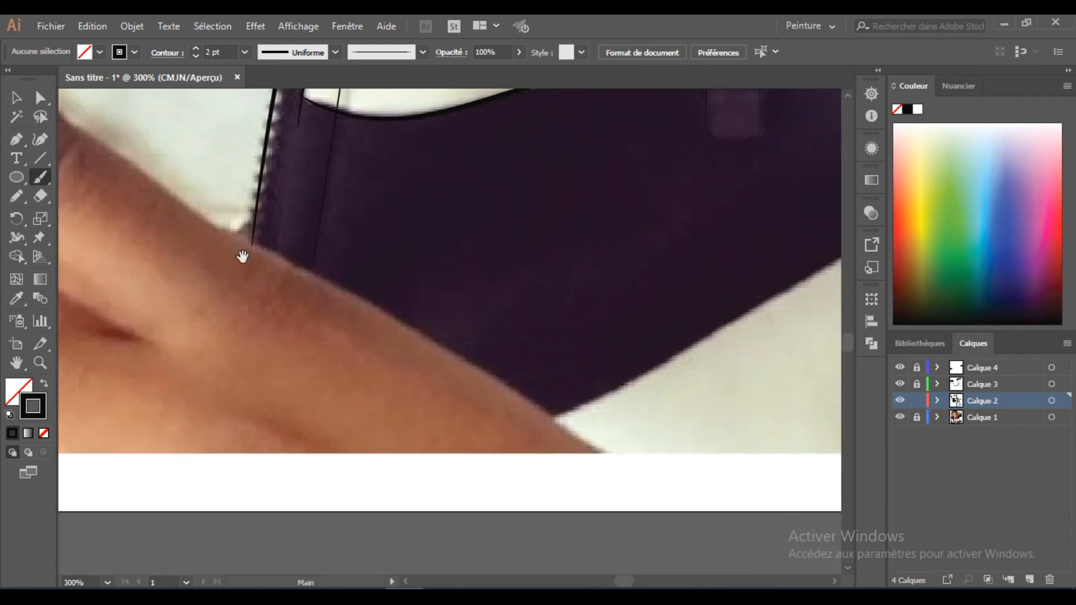
pyautogui.moveTo(623, 445); pyautogui.dragTo(622, 446)
# - Trace the dark stripe's lower border and the dark patch in the photo's lower right corner at 2 pt
pyautogui.hscroll(8, 108, 505)
pyautogui.scroll(2, 108, 504)
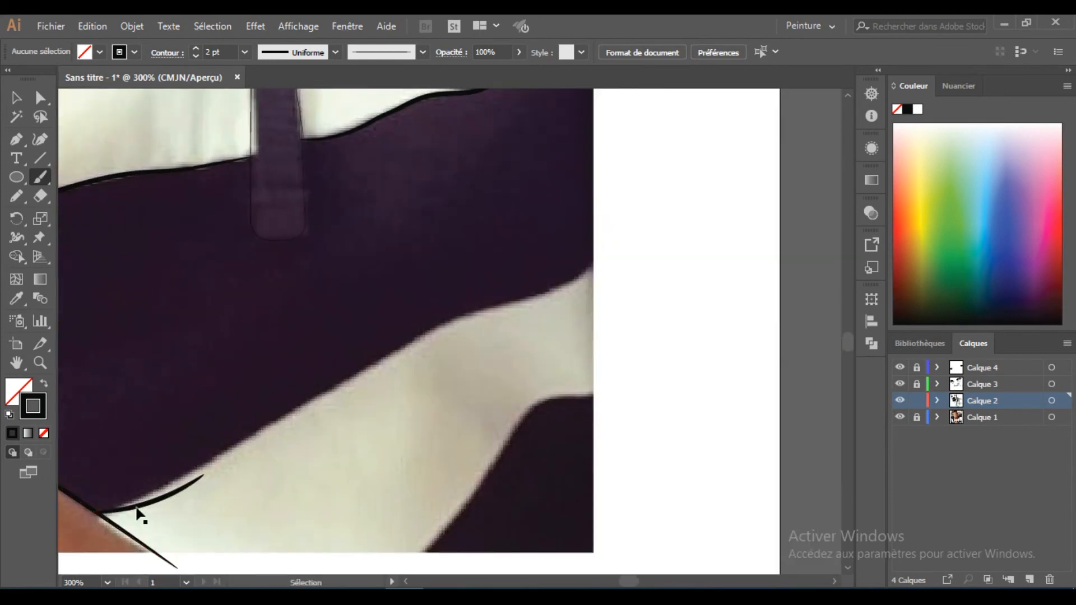
pyautogui.moveTo(607, 242); pyautogui.dragTo(606, 244)
pyautogui.scroll(-2, 363, 480)
pyautogui.hscroll(2, 363, 480)
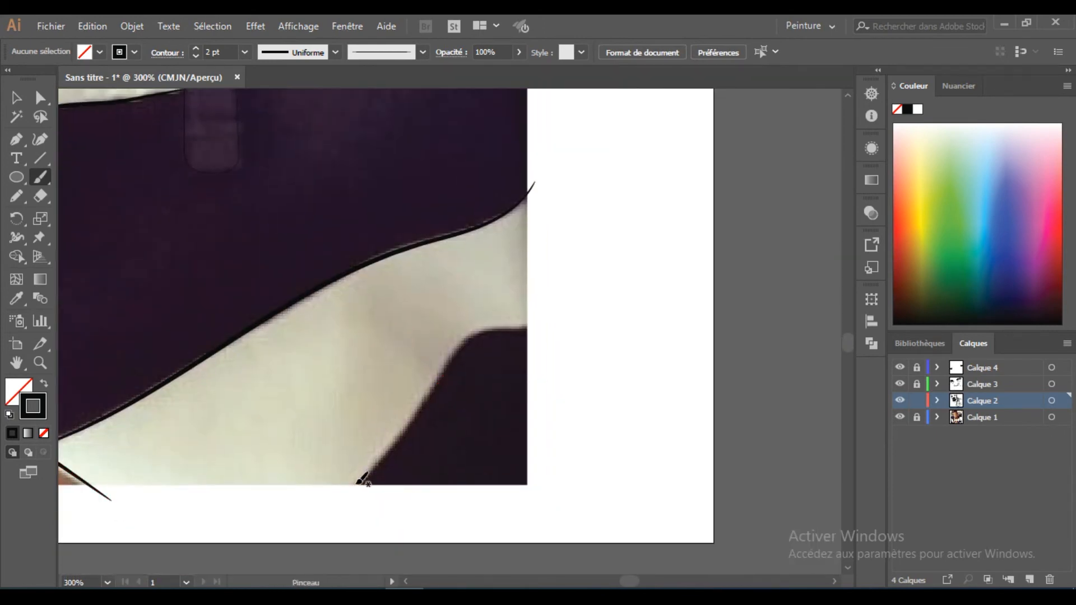
pyautogui.moveTo(538, 324); pyautogui.dragTo(538, 325)
pyautogui.scroll(-5, 538, 325)
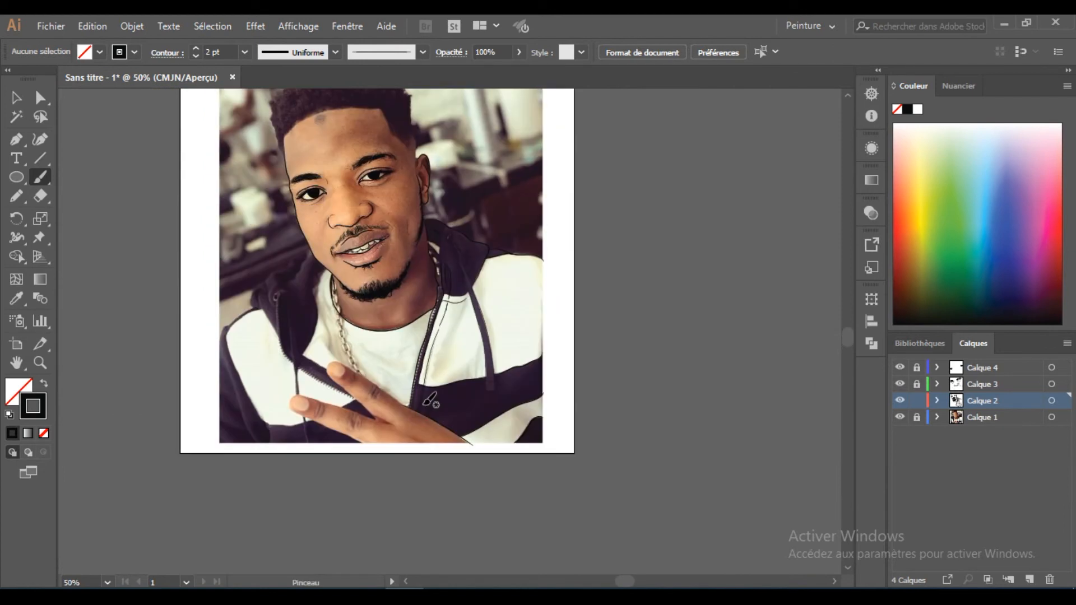
# - Trace the underside of the lower finger to the photo's bottom edge with a 2 pt stroke
pyautogui.scroll(5, 431, 400)
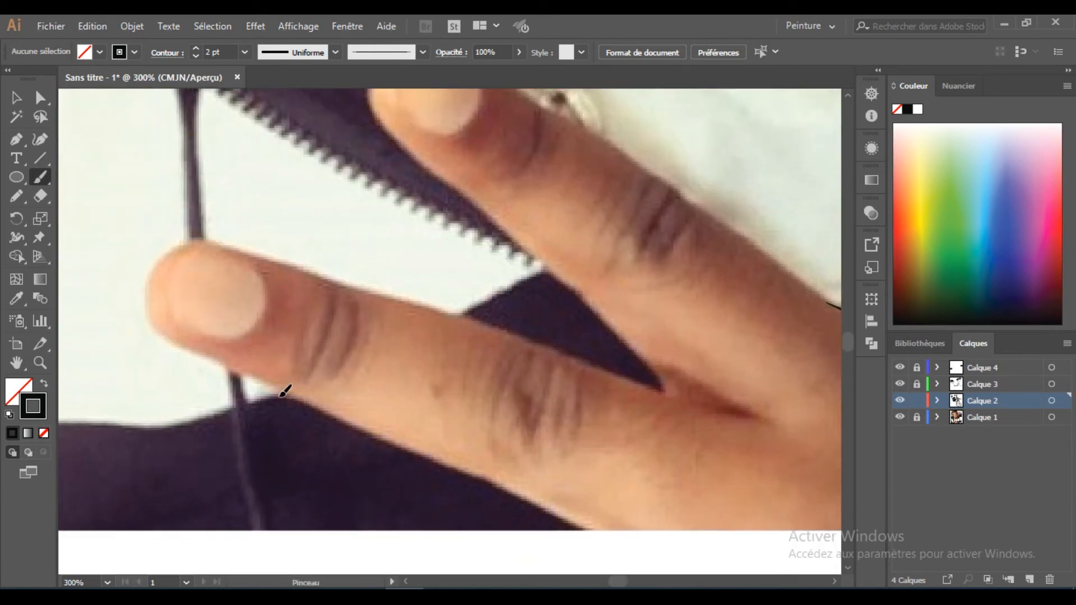
pyautogui.moveTo(275, 379); pyautogui.dragTo(440, 440)
pyautogui.scroll(-3, 384, 440)
pyautogui.scroll(2, 440, 440)
pyautogui.scroll(2, 134, 287)
# - Trace the lower finger's tip and upper edge back to the crease between the two fingers
pyautogui.moveTo(136, 363); pyautogui.dragTo(133, 328)
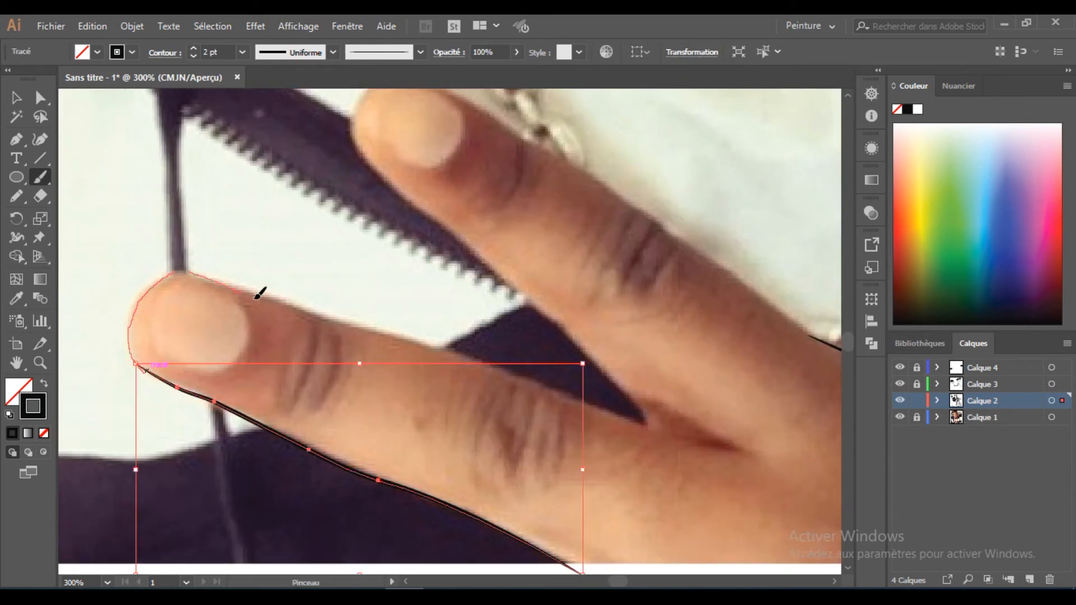
pyautogui.moveTo(247, 288); pyautogui.dragTo(248, 287)
pyautogui.scroll(-2, 168, 271)
pyautogui.scroll(2, 329, 307)
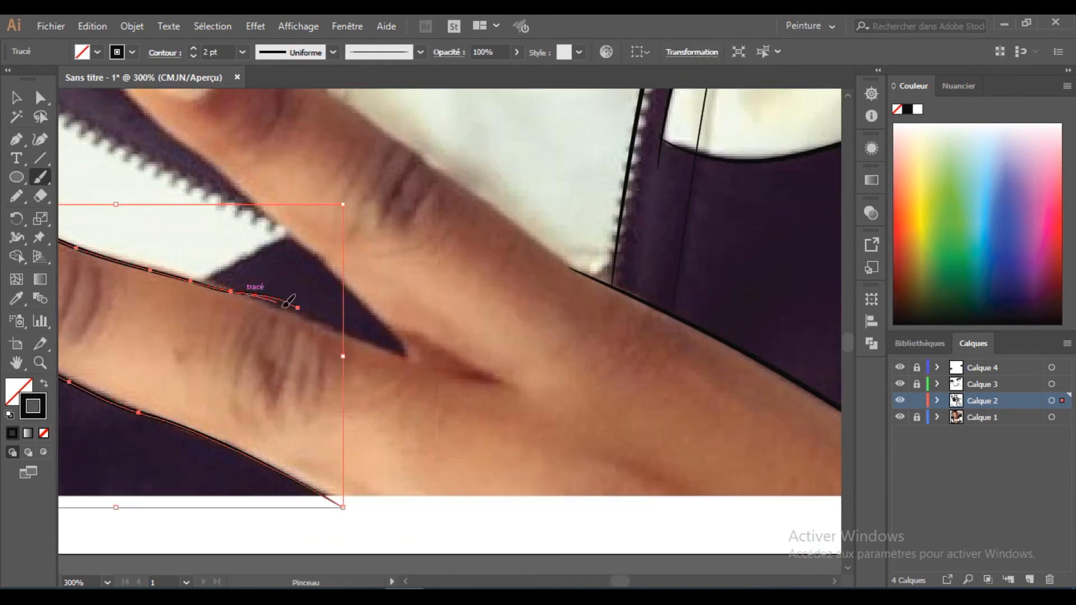
pyautogui.scroll(2, 475, 421)
# - Trace the upper finger's underside from the crease and around its fingertip at 2 pt
pyautogui.moveTo(449, 367)
pyautogui.mouseDown()
pyautogui.moveTo(475, 424)
pyautogui.moveTo(454, 383)
pyautogui.mouseUp()
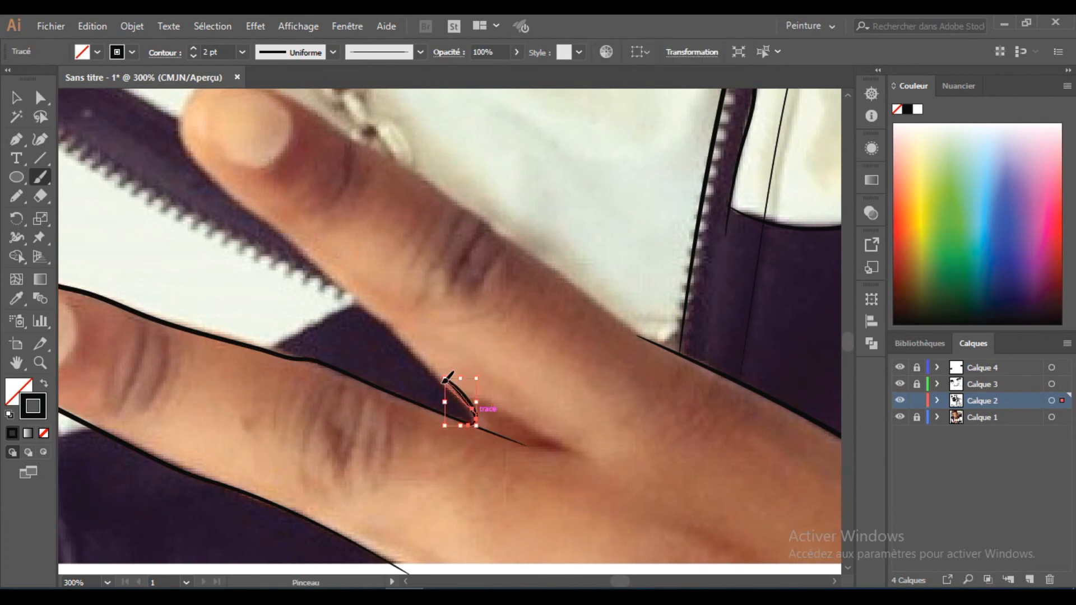
pyautogui.moveTo(335, 264); pyautogui.dragTo(258, 219)
pyautogui.scroll(2, 259, 220)
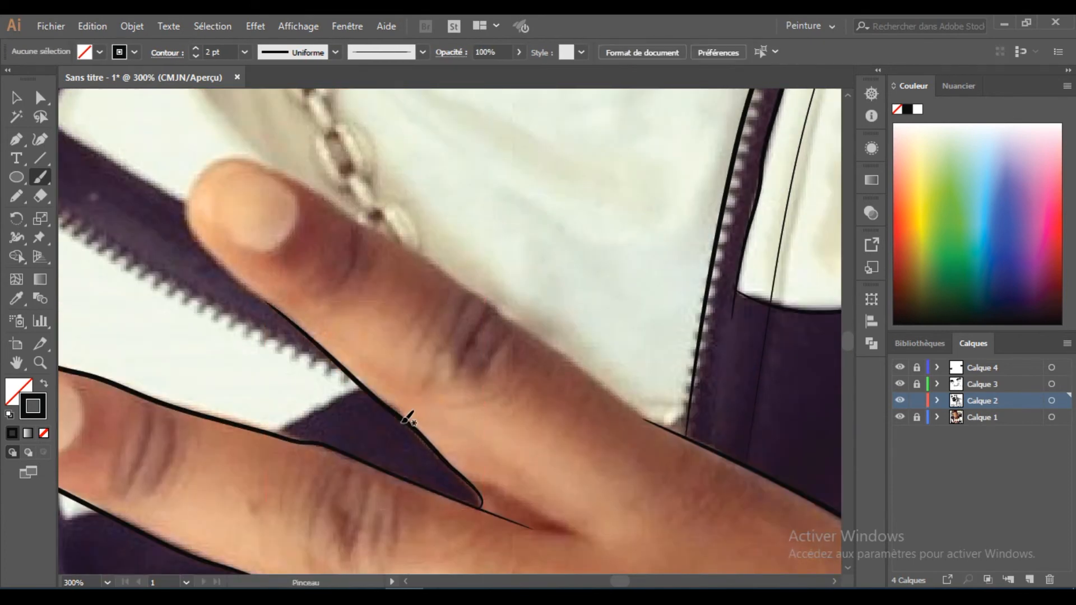
pyautogui.scroll(1, 285, 338)
pyautogui.moveTo(230, 215); pyautogui.dragTo(288, 220)
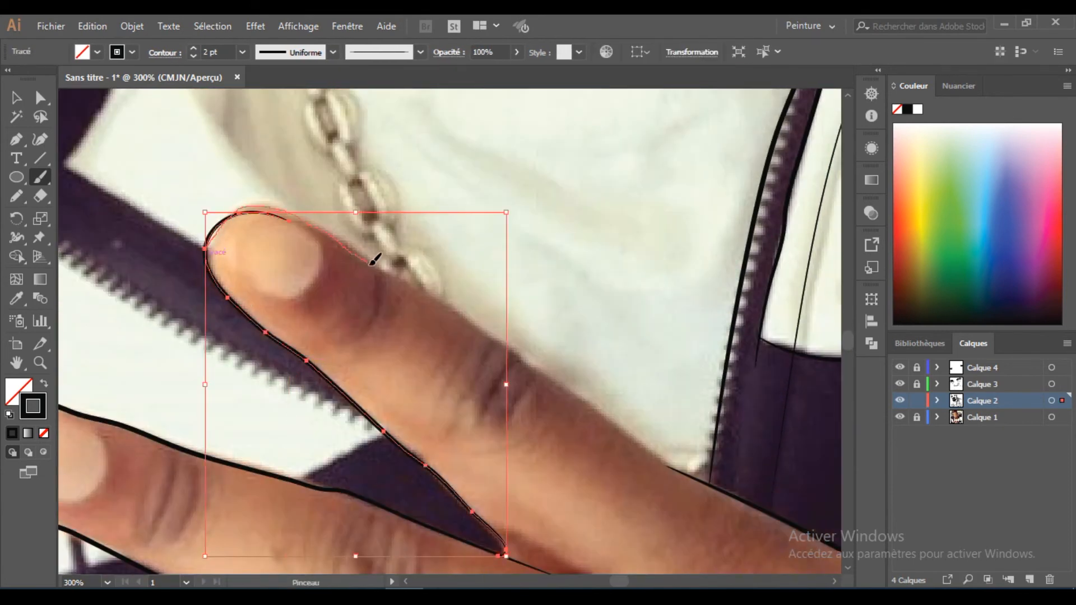
# - Trace the upper finger's top edge down to the zip and join it to the hand contour
pyautogui.moveTo(708, 481); pyautogui.dragTo(705, 477)
pyautogui.hotkey('ctrl', '+')
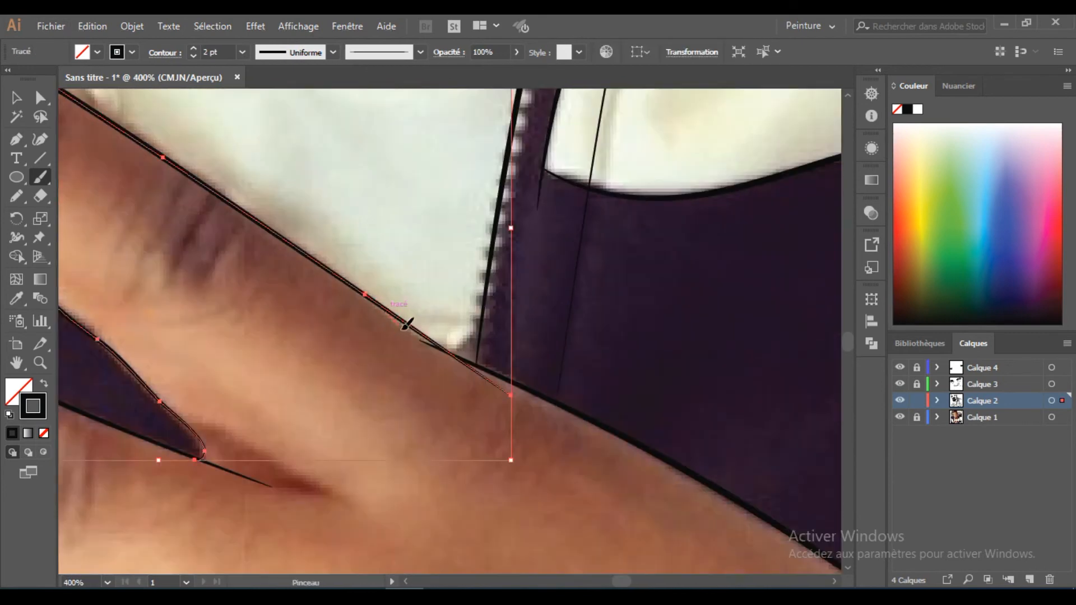
pyautogui.moveTo(525, 375); pyautogui.dragTo(439, 331)
pyautogui.hscroll(-2, 462, 377)
# - Check the whole line art with the photo layer hidden, and show the photo again
pyautogui.hotkey('ctrl', '-')
pyautogui.hotkey('ctrl', '-')
pyautogui.hotkey('ctrl', '-')
pyautogui.hotkey('ctrl', '-')
pyautogui.hotkey('ctrl', '-')
pyautogui.hotkey('ctrl', '-')
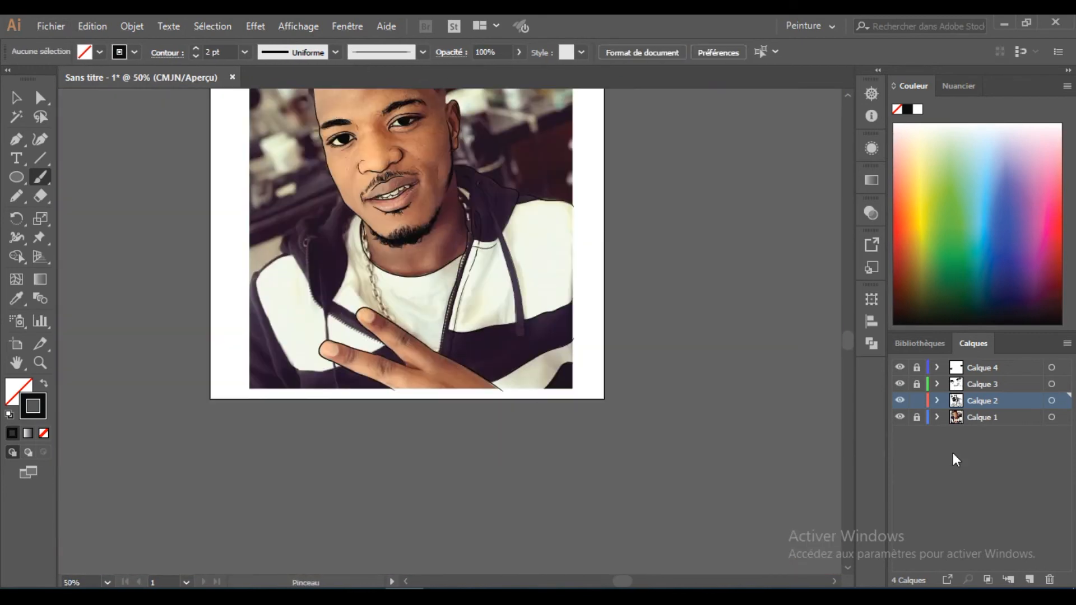
pyautogui.click(900, 417)
pyautogui.moveTo(479, 479); pyautogui.dragTo(530, 524)
pyautogui.scroll(1, 669, 399)
pyautogui.click(899, 417)
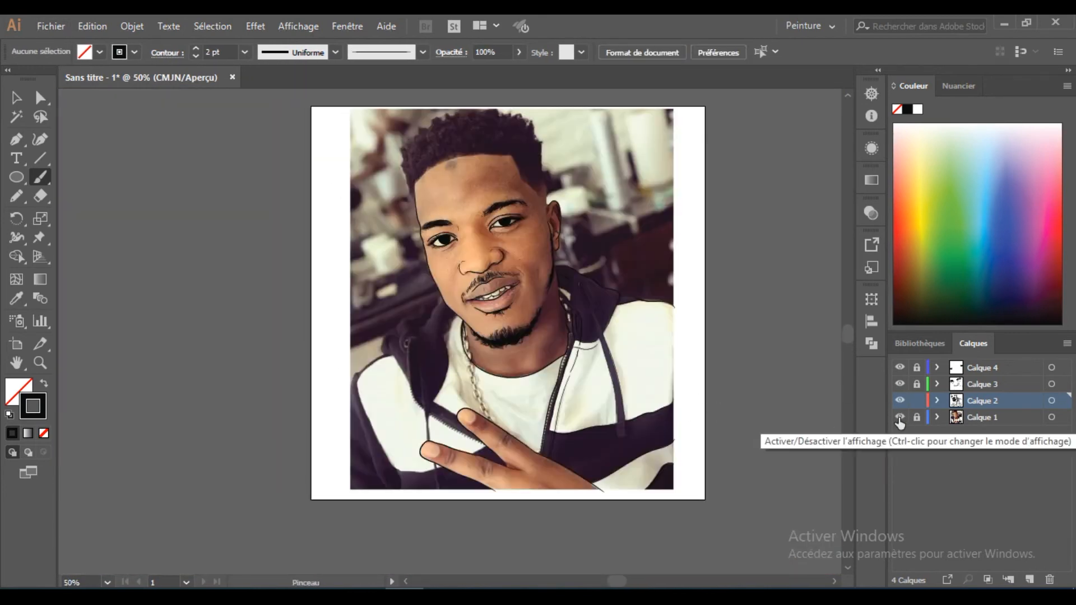
# - Examine the finger outlines and the jacket tracing up close against the photo
pyautogui.hotkey('ctrl', '+')
pyautogui.hotkey('ctrl', '+')
pyautogui.hotkey('ctrl', '+')
pyautogui.hotkey('ctrl', '+')
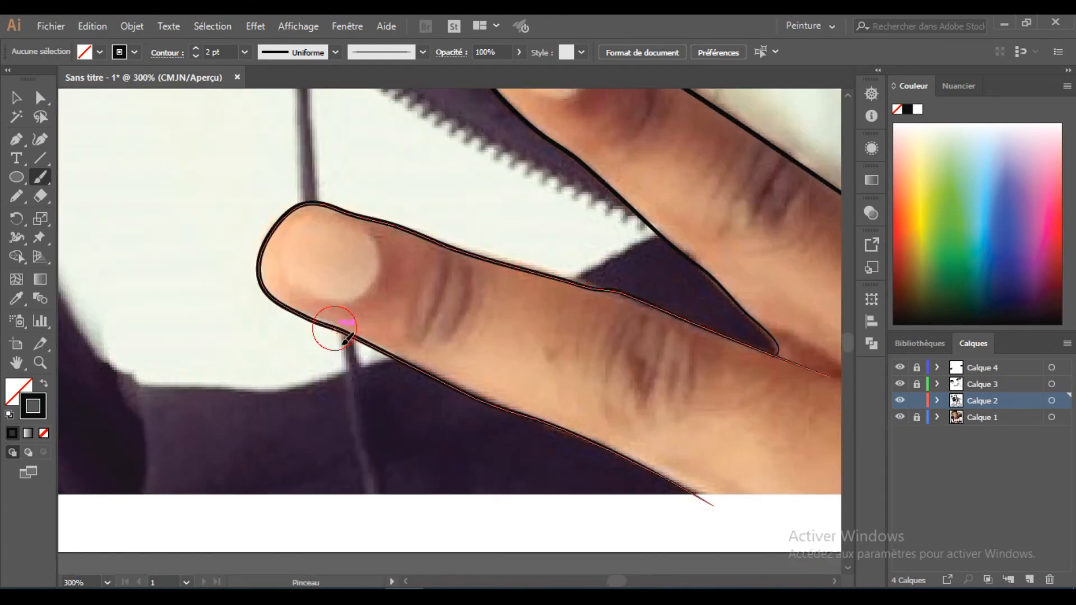
pyautogui.hotkey('ctrl', '-')
pyautogui.hotkey('ctrl', '-')
pyautogui.hotkey('ctrl', '+')
pyautogui.hotkey('ctrl', '+')
pyautogui.hotkey('ctrl', '-')
pyautogui.hotkey('ctrl', '-')
pyautogui.hotkey('ctrl', '+')
pyautogui.hotkey('ctrl', '+')
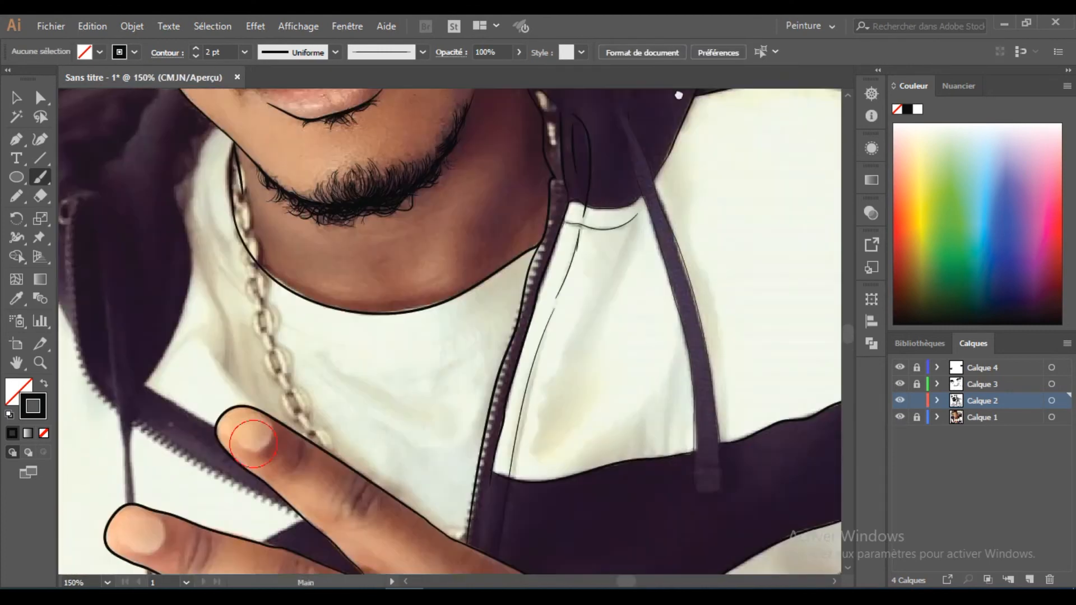
# - Trace both edges of the drawstring hanging from the left side of the hood, with a 0.5 pt stroke for the thin lines
pyautogui.hotkey('ctrl', '+')
pyautogui.hotkey('ctrl', '+')
pyautogui.moveTo(342, 193)
pyautogui.mouseDown()
pyautogui.moveTo(363, 352)
pyautogui.moveTo(388, 421)
pyautogui.mouseUp()
pyautogui.moveTo(360, 200)
pyautogui.mouseDown()
pyautogui.moveTo(371, 309)
pyautogui.moveTo(409, 421)
pyautogui.mouseUp()
pyautogui.keyDown('ctrl'); pyautogui.click(408, 413); pyautogui.keyUp('ctrl')
pyautogui.keyDown('ctrl'); pyautogui.keyDown('shift'); pyautogui.click(385, 416); pyautogui.keyUp('shift'); pyautogui.keyUp('ctrl')
pyautogui.click(245, 52)
pyautogui.hotkey('ctrl', '-')
pyautogui.moveTo(356, 140); pyautogui.dragTo(336, 387)
pyautogui.moveTo(304, 307)
pyautogui.mouseDown()
pyautogui.moveTo(281, 122)
pyautogui.moveTo(311, 400)
pyautogui.mouseUp()
pyautogui.keyDown('ctrl'); pyautogui.click(286, 380); pyautogui.keyUp('ctrl')
pyautogui.moveTo(235, 108); pyautogui.dragTo(255, 97)
# - Trace the hood's eyelet ring and the rounded edge beside it at the top of the left drawstring at 0.5 pt
pyautogui.click(579, 571)
pyautogui.hotkey('ctrl', '+')
pyautogui.hotkey('ctrl', '+')
pyautogui.hotkey('ctrl', '+')
pyautogui.moveTo(230, 444); pyautogui.dragTo(234, 471)
pyautogui.moveTo(239, 359); pyautogui.dragTo(236, 274)
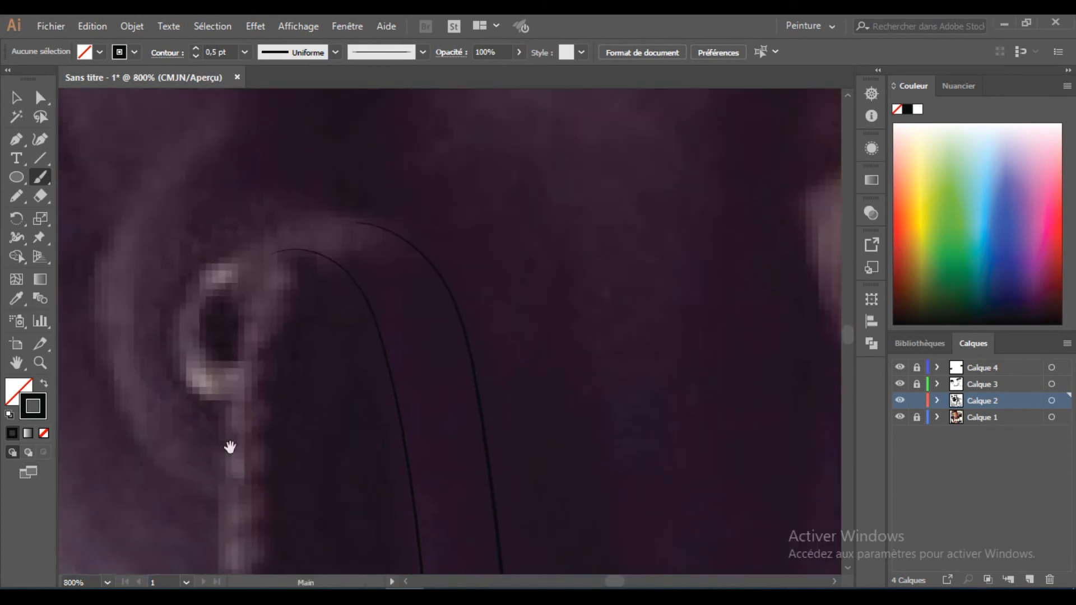
pyautogui.moveTo(187, 369); pyautogui.dragTo(227, 397)
pyautogui.keyDown('ctrl'); pyautogui.click(378, 233); pyautogui.keyUp('ctrl')
pyautogui.moveTo(356, 222)
pyautogui.mouseDown()
pyautogui.moveTo(264, 264)
pyautogui.moveTo(233, 448)
pyautogui.mouseUp()
pyautogui.keyDown('ctrl'); pyautogui.click(274, 120); pyautogui.keyUp('ctrl')
pyautogui.moveTo(251, 343); pyautogui.dragTo(241, 356)
pyautogui.keyDown('ctrl'); pyautogui.click(248, 248); pyautogui.keyUp('ctrl')
pyautogui.keyDown('ctrl'); pyautogui.click(434, 217); pyautogui.keyUp('ctrl')
# - Continue the left zip's outer edge down from the eyelet to the drawstring at 1 pt
pyautogui.hotkey('ctrl', '-')
pyautogui.hotkey('ctrl', '-')
pyautogui.scroll(-5, 435, 217)
pyautogui.keyDown('ctrl'); pyautogui.click(303, 148); pyautogui.keyUp('ctrl')
pyautogui.moveTo(302, 148)
pyautogui.mouseDown()
pyautogui.moveTo(307, 427)
pyautogui.moveTo(233, 252)
pyautogui.mouseUp()
pyautogui.moveTo(363, 480); pyautogui.dragTo(351, 466)
pyautogui.hotkey('ctrl', '-')
pyautogui.scroll(-5, 173, 228)
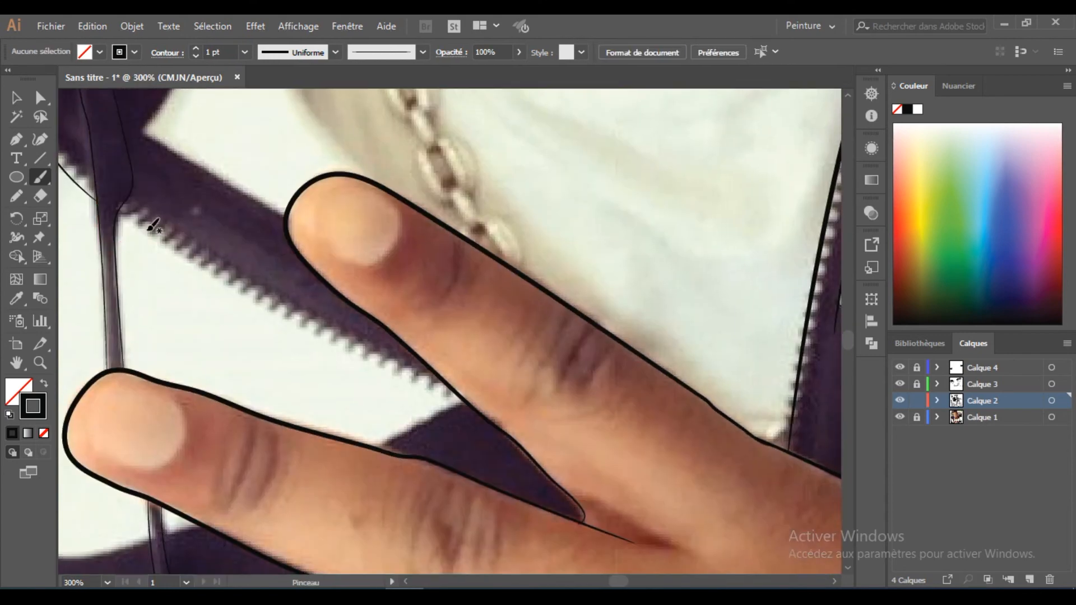
# - Trace the zip's lower edge from the drawstring to the upper finger at 2 pt
pyautogui.keyDown('ctrl'); pyautogui.click(224, 236); pyautogui.keyUp('ctrl')
pyautogui.moveTo(120, 207); pyautogui.dragTo(239, 283)
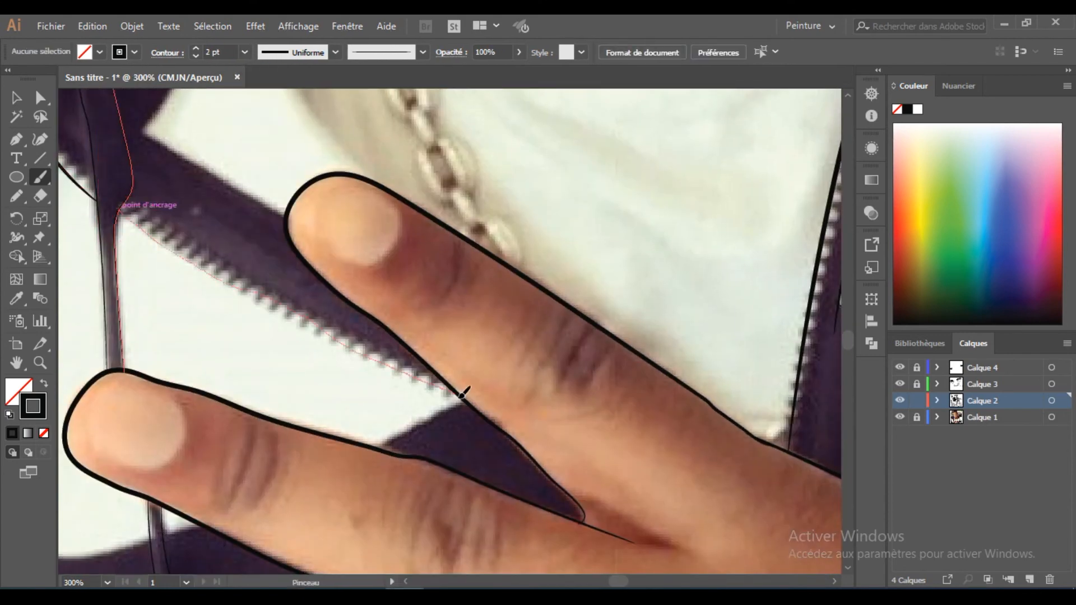
pyautogui.moveTo(459, 391); pyautogui.dragTo(473, 400)
# - Trace the zip band's upper edge to the upper fingertip and the hood's inner edge rising from it at 2 pt
pyautogui.scroll(5, 224, 364)
pyautogui.moveTo(143, 335); pyautogui.dragTo(289, 416)
pyautogui.moveTo(394, 356); pyautogui.dragTo(382, 353)
pyautogui.scroll(-3, 381, 352)
pyautogui.scroll(3, 140, 471)
pyautogui.moveTo(219, 320); pyautogui.dragTo(223, 144)
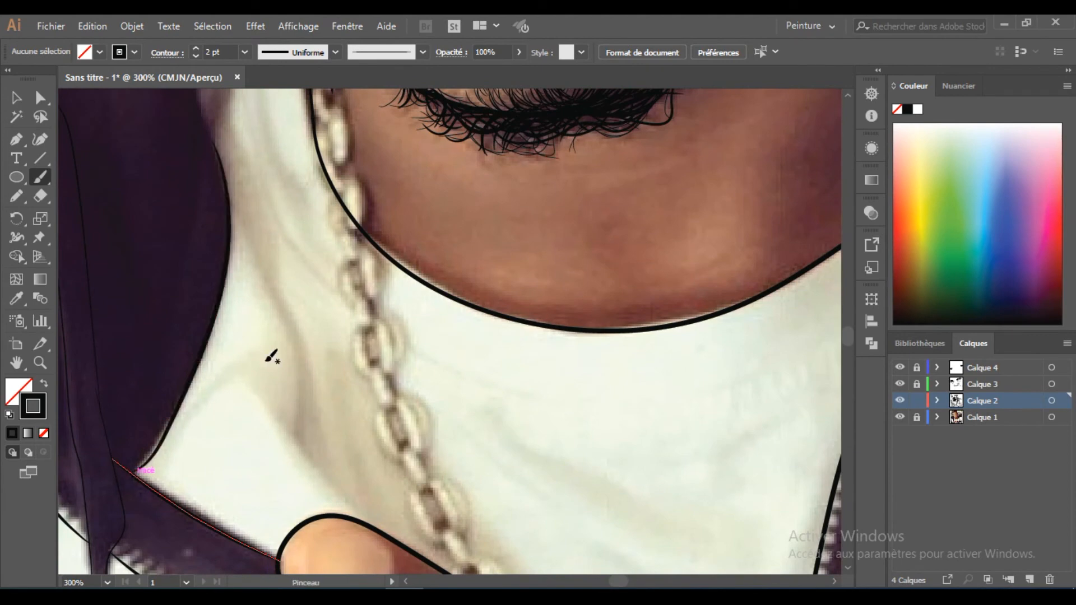
# - Trace the shirt folds beside the neck chain and join the hood's inner edge to the jaw at 2 pt
pyautogui.moveTo(350, 507); pyautogui.dragTo(353, 510)
pyautogui.moveTo(302, 457); pyautogui.dragTo(303, 401)
pyautogui.moveTo(234, 200); pyautogui.dragTo(234, 198)
pyautogui.scroll(5, 223, 480)
pyautogui.moveTo(229, 516)
pyautogui.mouseDown()
pyautogui.moveTo(262, 256)
pyautogui.moveTo(286, 250)
pyautogui.mouseUp()
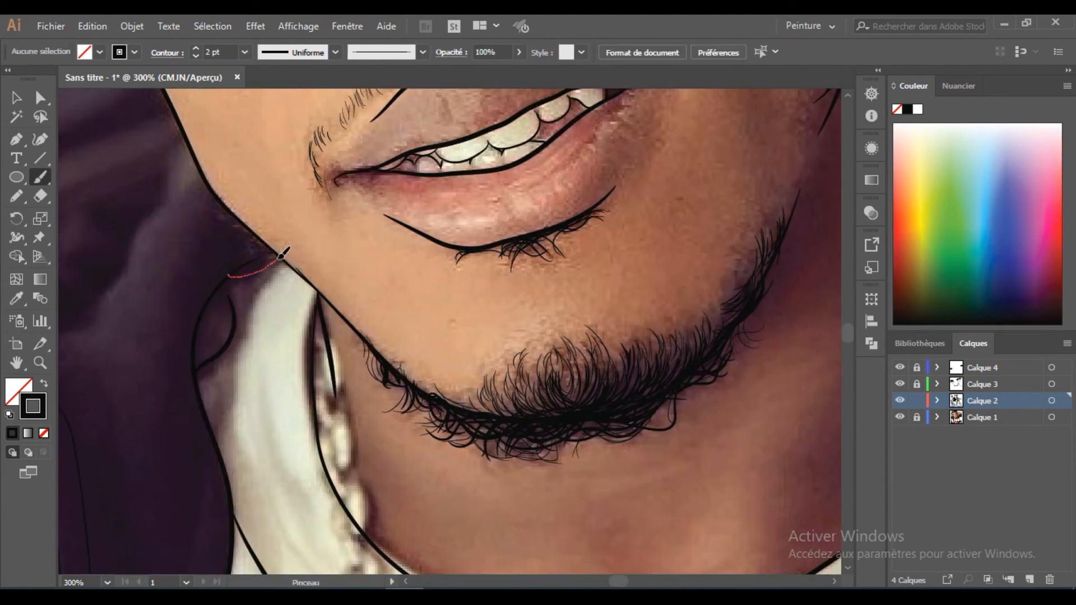
# - Trace the dark lower band's top edge from the left sleeve, past the drawstring, to the lower finger at 2 pt
pyautogui.scroll(-6, 286, 250)
pyautogui.scroll(6, 135, 354)
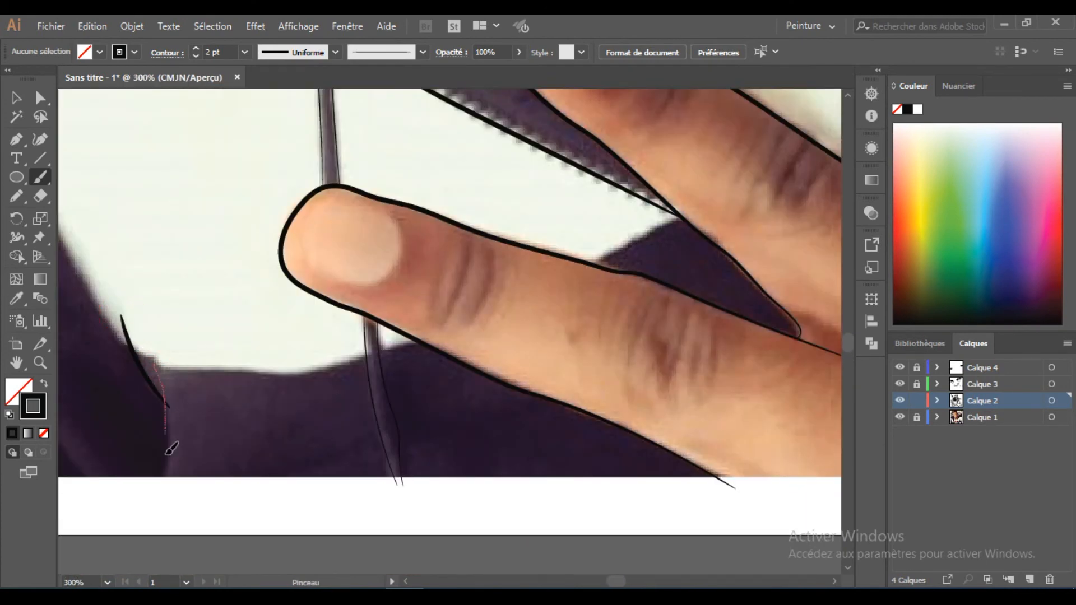
pyautogui.moveTo(371, 353); pyautogui.dragTo(371, 354)
pyautogui.scroll(4, 336, 361)
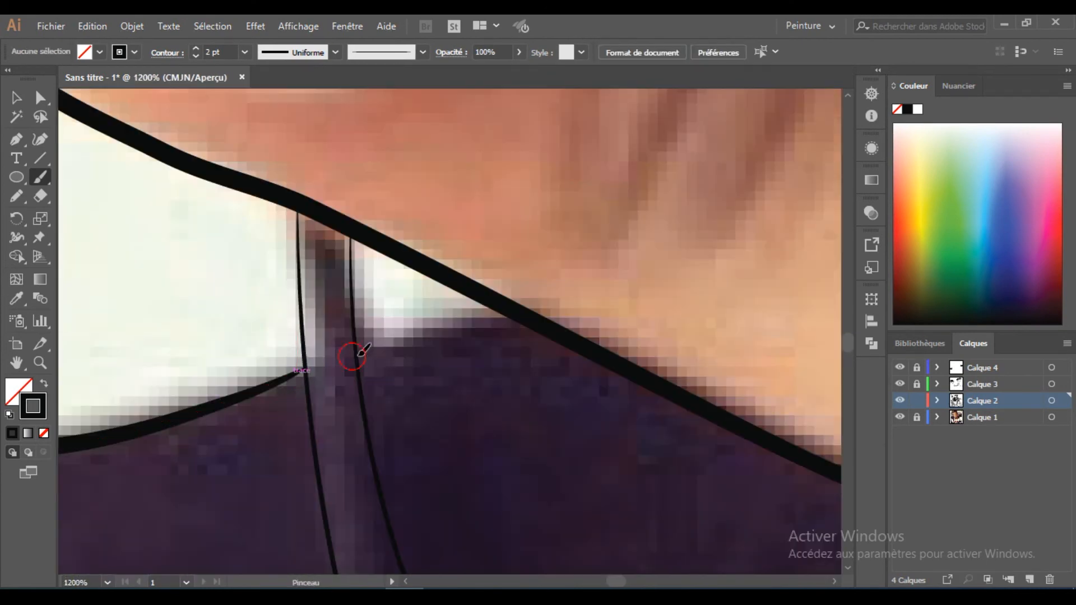
pyautogui.scroll(-5, 356, 356)
pyautogui.scroll(5, 230, 408)
pyautogui.moveTo(461, 296); pyautogui.dragTo(461, 296)
pyautogui.scroll(-5, 252, 293)
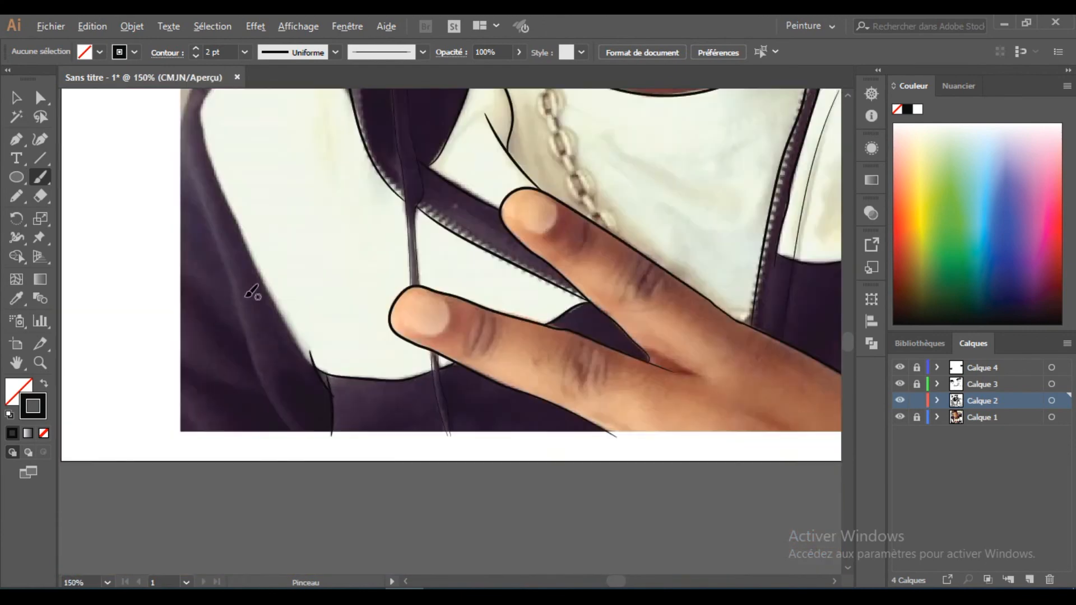
# - Trace the boundary between the dark left sleeve and the white panel down to the lower band at 2 pt
pyautogui.scroll(4, 269, 303)
pyautogui.moveTo(162, 106); pyautogui.dragTo(280, 386)
pyautogui.scroll(-1, 281, 385)
pyautogui.scroll(1, 213, 235)
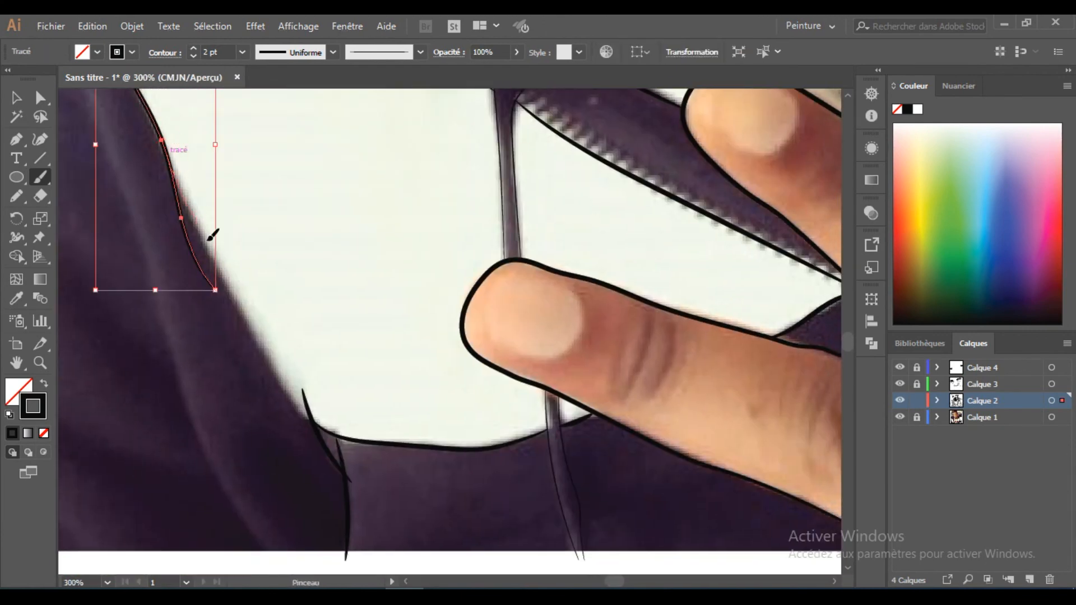
pyautogui.moveTo(344, 481); pyautogui.dragTo(345, 483)
pyautogui.scroll(-1, 345, 483)
pyautogui.scroll(1, 197, 479)
# - Trace the left shoulder's outer contour and the adjoining edge of the white panel at 2 pt
pyautogui.moveTo(177, 444)
pyautogui.mouseDown()
pyautogui.moveTo(167, 320)
pyautogui.moveTo(220, 320)
pyautogui.moveTo(286, 257)
pyautogui.moveTo(457, 192)
pyautogui.mouseUp()
pyautogui.scroll(1, 167, 314)
pyautogui.keyDown('ctrl'); pyautogui.click(177, 461); pyautogui.keyUp('ctrl')
pyautogui.moveTo(123, 443)
pyautogui.mouseDown()
pyautogui.moveTo(146, 349)
pyautogui.moveTo(202, 316)
pyautogui.mouseUp()
pyautogui.moveTo(406, 171); pyautogui.dragTo(406, 171)
pyautogui.scroll(-1, 407, 171)
pyautogui.scroll(2, 254, 451)
pyautogui.scroll(-3, 163, 317)
pyautogui.moveTo(151, 203); pyautogui.dragTo(162, 316)
pyautogui.moveTo(258, 463); pyautogui.dragTo(258, 463)
# - Trace the rounded outer folds of the bunched hood from the left shoulder up toward the jaw at 2 pt
pyautogui.scroll(3, 252, 457)
pyautogui.hscroll(-2, 246, 451)
pyautogui.moveTo(180, 386); pyautogui.dragTo(185, 350)
pyautogui.scroll(2, 302, 245)
pyautogui.hscroll(1, 302, 245)
pyautogui.moveTo(238, 402); pyautogui.dragTo(290, 301)
pyautogui.scroll(1, 280, 337)
pyautogui.hscroll(3, 252, 345)
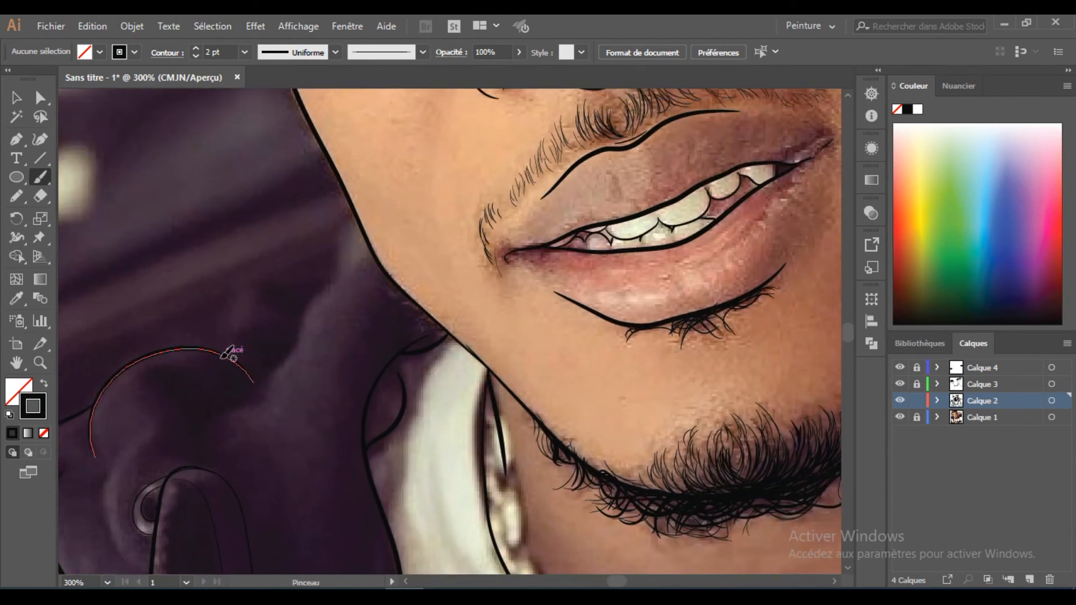
pyautogui.moveTo(332, 273); pyautogui.dragTo(279, 255)
pyautogui.scroll(-2, 235, 397)
pyautogui.scroll(2, 293, 211)
pyautogui.hscroll(1, 262, 269)
pyautogui.scroll(2, 278, 255)
# - Review the line art with the photo hidden, add a new layer above Calque 3 and show the photo again
pyautogui.hotkey('ctrl', '0')
pyautogui.click(900, 417)
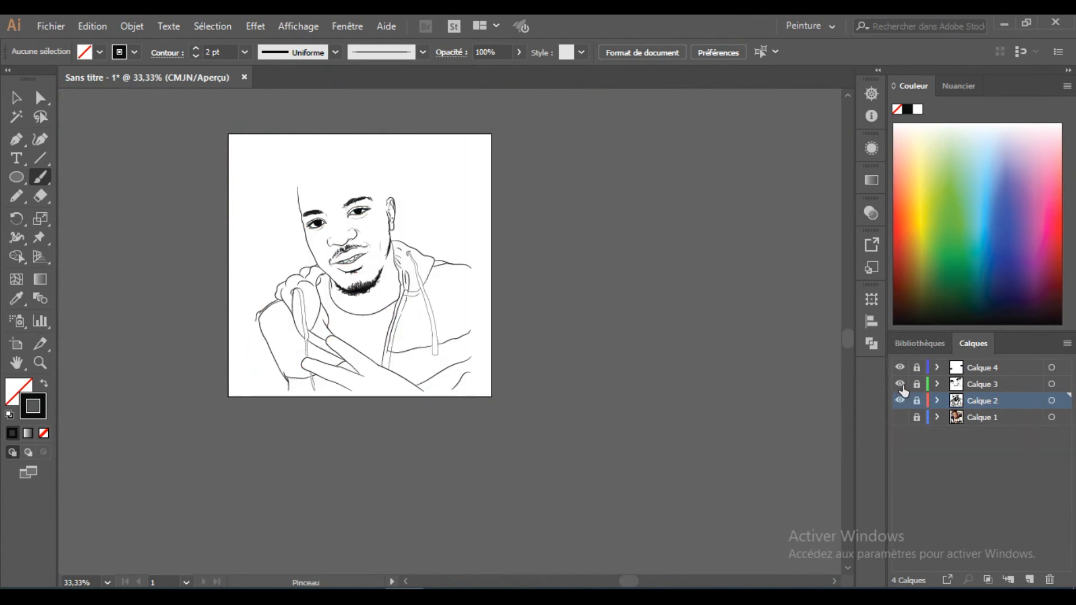
pyautogui.click(982, 384)
pyautogui.click(1030, 578)
pyautogui.click(900, 434)
# - Sketch fine fold lines over the dark left sleeve and lower band on the new layer with a 0.5 pt stroke
pyautogui.click(245, 52)
pyautogui.click(230, 70)
pyautogui.scroll(6, 206, 353)
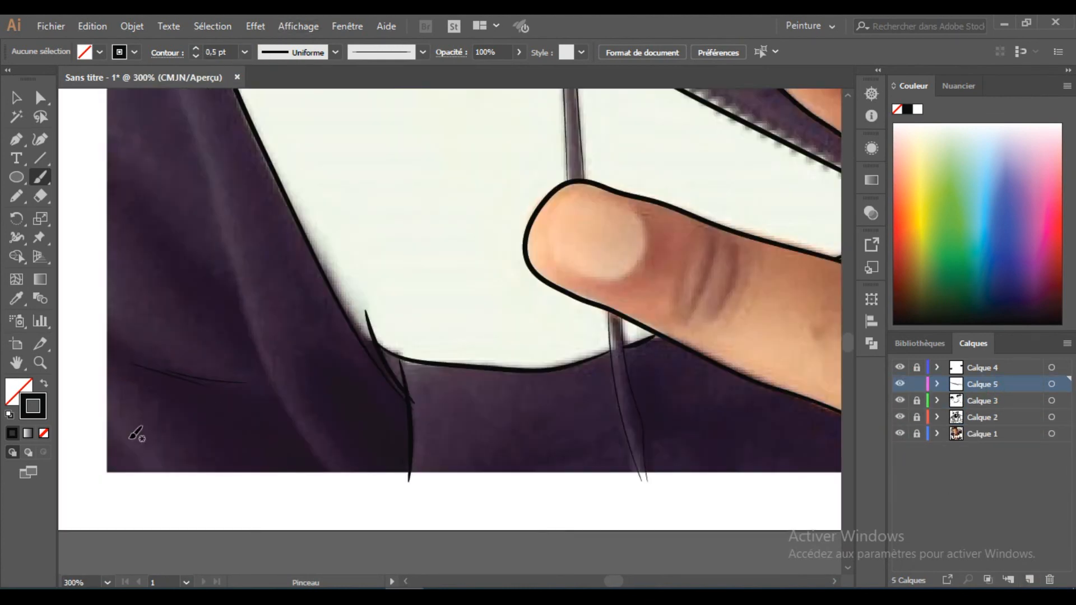
pyautogui.moveTo(195, 323); pyautogui.dragTo(243, 424)
pyautogui.moveTo(259, 285)
pyautogui.mouseDown()
pyautogui.moveTo(387, 554)
pyautogui.moveTo(318, 430)
pyautogui.mouseUp()
pyautogui.keyDown('ctrl'); pyautogui.click(235, 356); pyautogui.keyUp('ctrl')
pyautogui.moveTo(233, 370); pyautogui.dragTo(310, 464)
pyautogui.keyDown('ctrl'); pyautogui.click(297, 322); pyautogui.keyUp('ctrl')
pyautogui.moveTo(383, 473); pyautogui.dragTo(384, 473)
# - Sketch 0.5 pt fold lines inside the left part of the hood and along the shirt beside the neck chain
pyautogui.scroll(5, 228, 389)
pyautogui.scroll(-3, 368, 325)
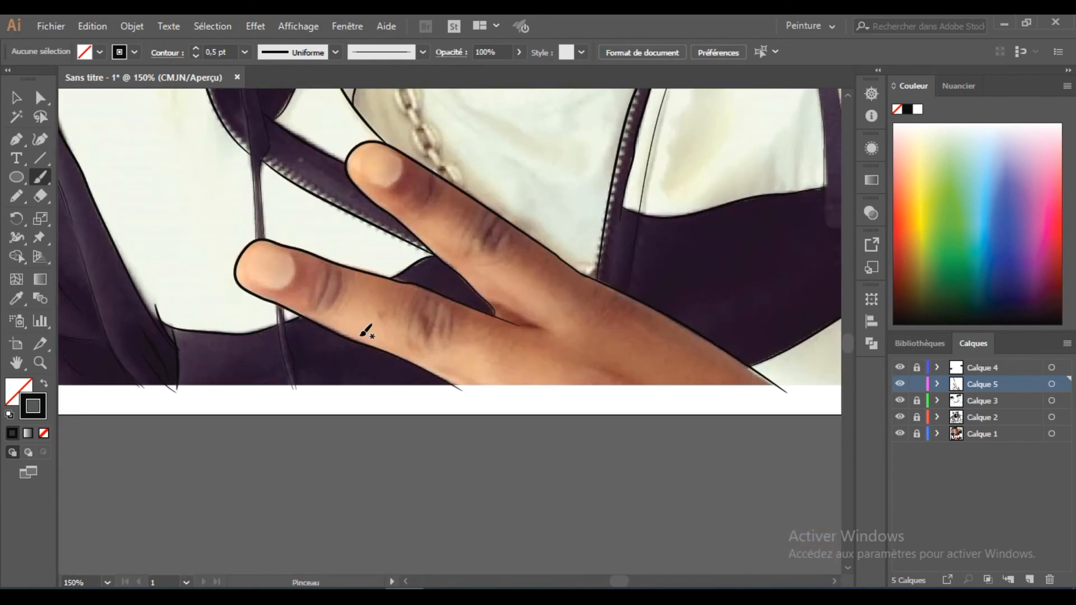
pyautogui.scroll(3, 216, 204)
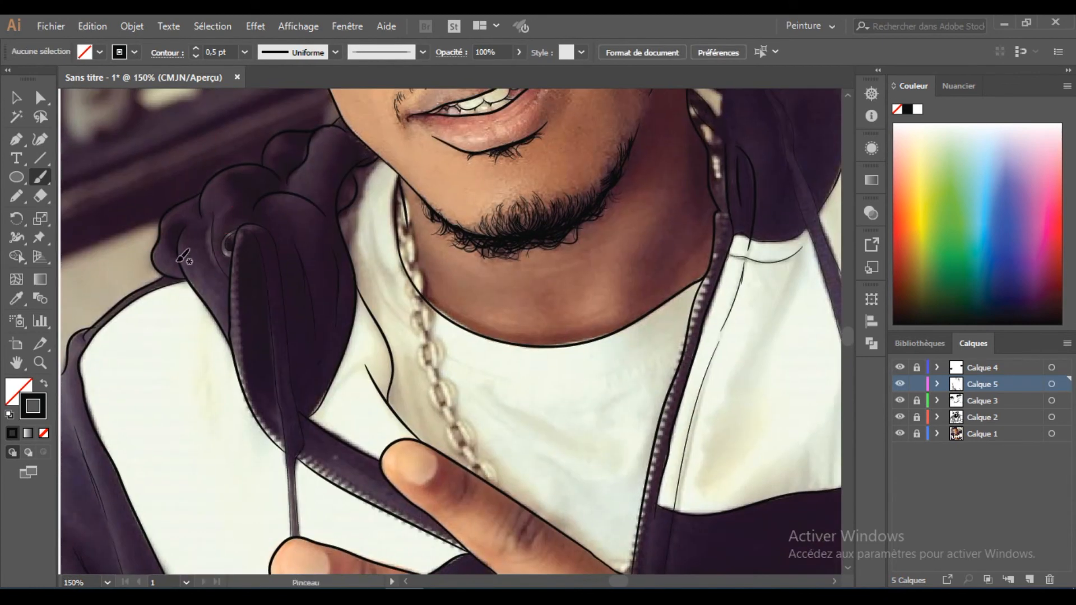
pyautogui.click(585, 569)
pyautogui.click(585, 568)
pyautogui.moveTo(394, 202); pyautogui.dragTo(287, 140)
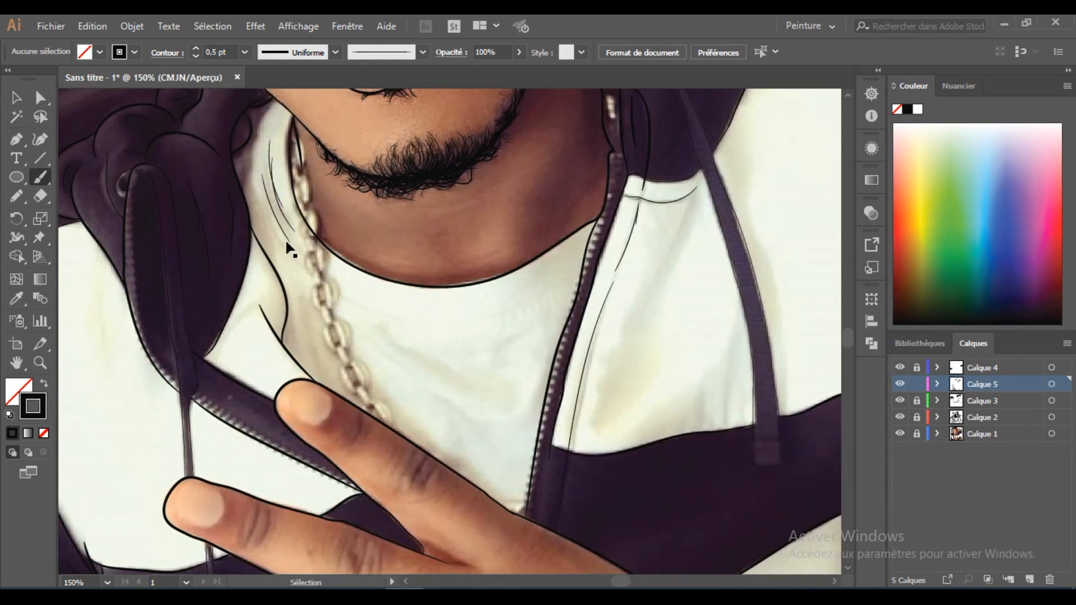
# - Sketch 0.5 pt fold lines across the shirt's chest and over the jacket's right white panel around the drawstring
pyautogui.moveTo(449, 396); pyautogui.dragTo(359, 374)
pyautogui.moveTo(278, 274)
pyautogui.mouseDown()
pyautogui.moveTo(356, 345)
pyautogui.moveTo(179, 314)
pyautogui.mouseUp()
pyautogui.moveTo(409, 185); pyautogui.dragTo(354, 326)
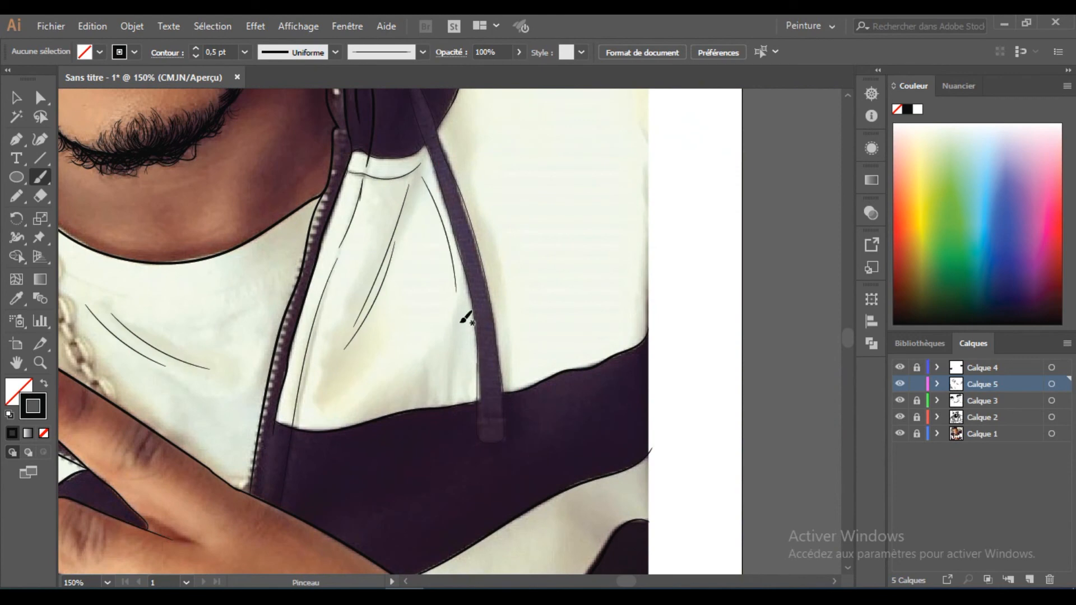
pyautogui.moveTo(461, 321); pyautogui.dragTo(452, 408)
pyautogui.moveTo(588, 556); pyautogui.dragTo(428, 343)
# - Check the full line art with the photo hidden, lock Calque 5 and show the photo again
pyautogui.hotkey('ctrl', '-')
pyautogui.hotkey('ctrl', '-')
pyautogui.hotkey('ctrl', '-')
pyautogui.hotkey('ctrl', '-')
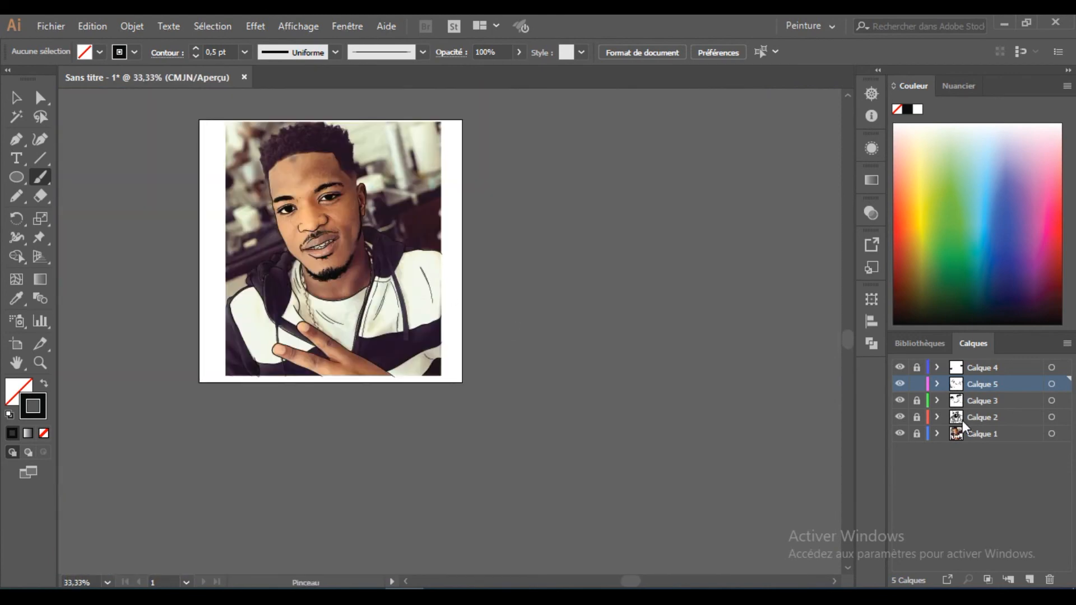
pyautogui.click(900, 434)
pyautogui.click(917, 384)
pyautogui.click(900, 434)
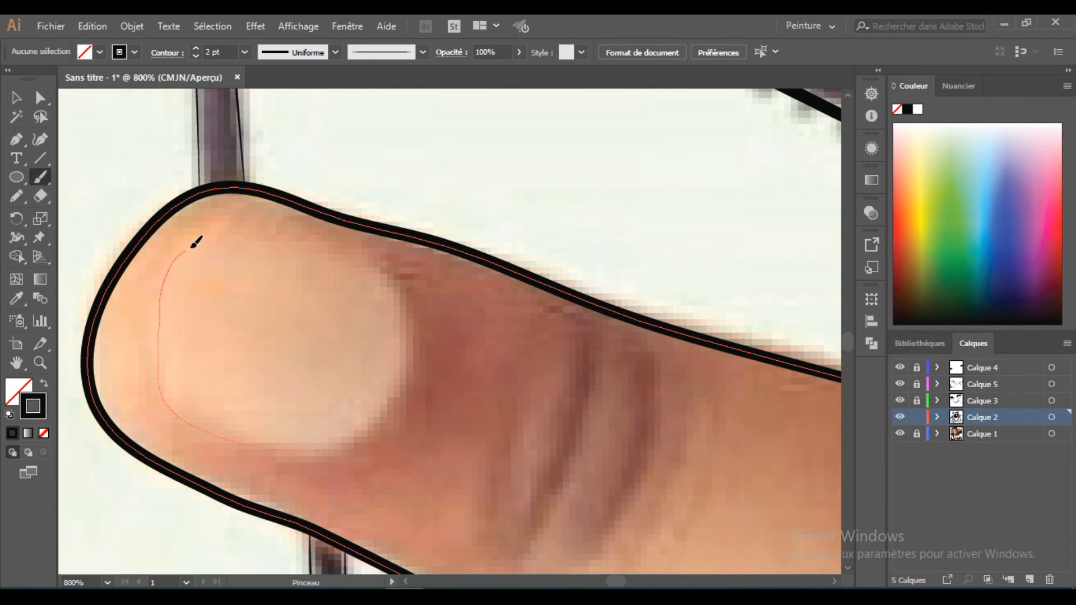
# - Trace the fingernail outlines of the lower and upper fingers on Calque 2 at 2 pt
pyautogui.moveTo(192, 247); pyautogui.dragTo(286, 245)
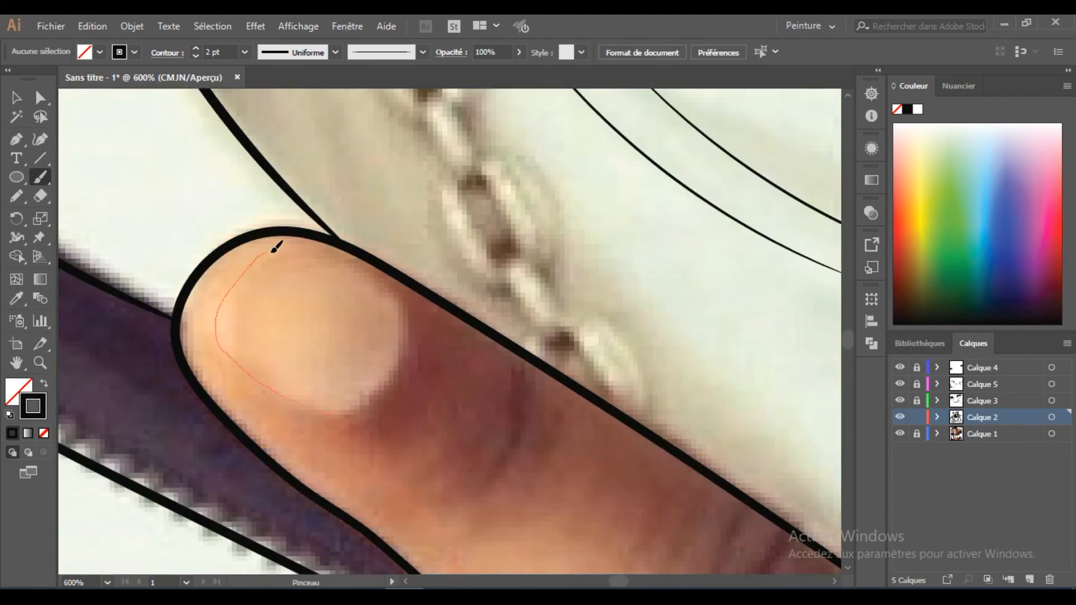
pyautogui.moveTo(276, 247); pyautogui.dragTo(404, 322)
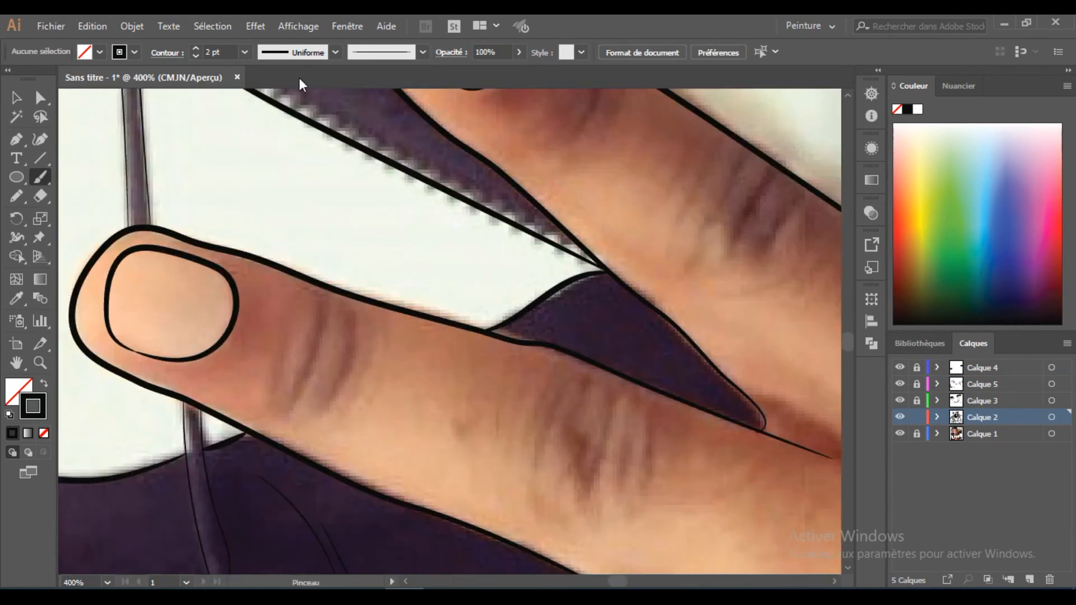
# - Draw the skin creases at both joints of the lower finger with a 0.5 pt stroke
pyautogui.click(244, 51)
pyautogui.click(267, 86)
pyautogui.moveTo(279, 335); pyautogui.dragTo(281, 399)
pyautogui.moveTo(350, 334); pyautogui.dragTo(328, 401)
pyautogui.moveTo(359, 350); pyautogui.dragTo(331, 406)
pyautogui.moveTo(521, 409); pyautogui.dragTo(311, 372)
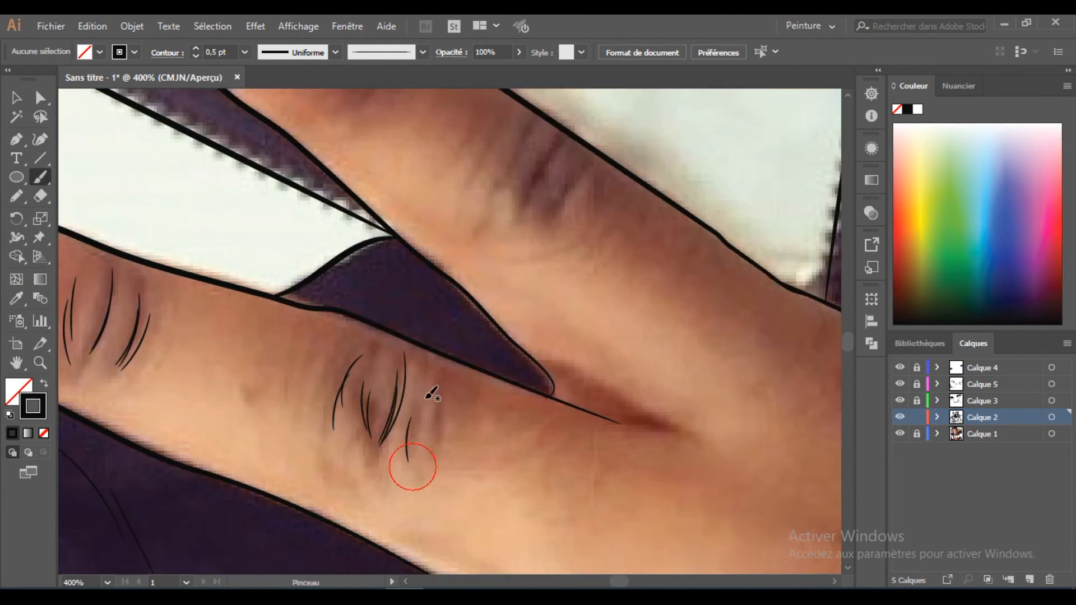
pyautogui.moveTo(437, 377); pyautogui.dragTo(429, 450)
pyautogui.moveTo(426, 405); pyautogui.dragTo(407, 469)
# - Draw the skin creases at both joints of the upper finger with a 0.5 pt stroke
pyautogui.moveTo(560, 213); pyautogui.dragTo(398, 353)
pyautogui.scroll(-4, 303, 237)
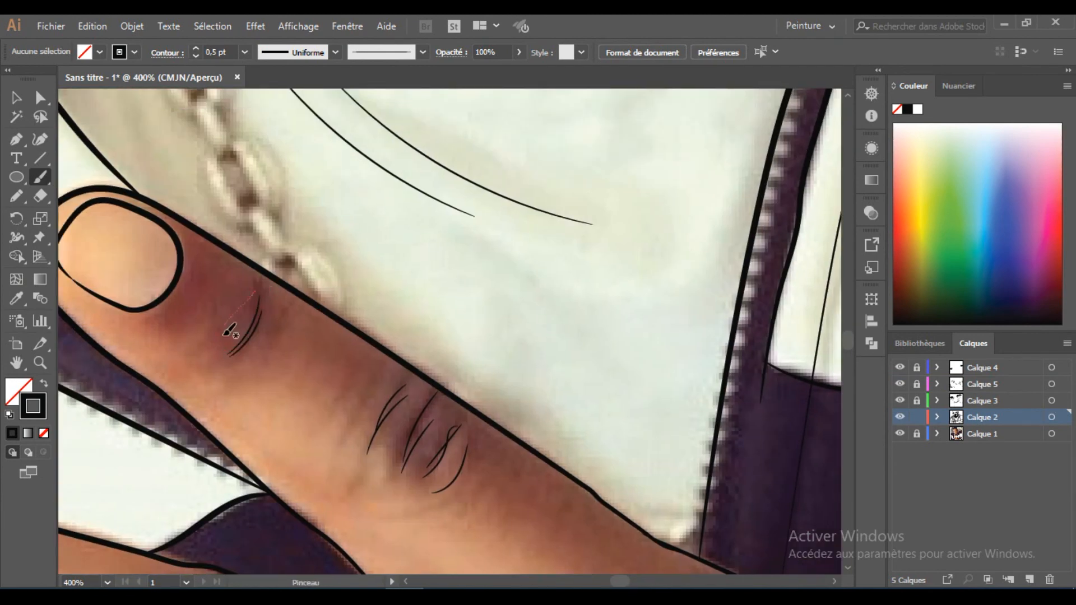
pyautogui.scroll(3, 248, 343)
# - Check the finger details and the whole drawing with the photo layer hidden, and show the photo again
pyautogui.scroll(-5, 320, 397)
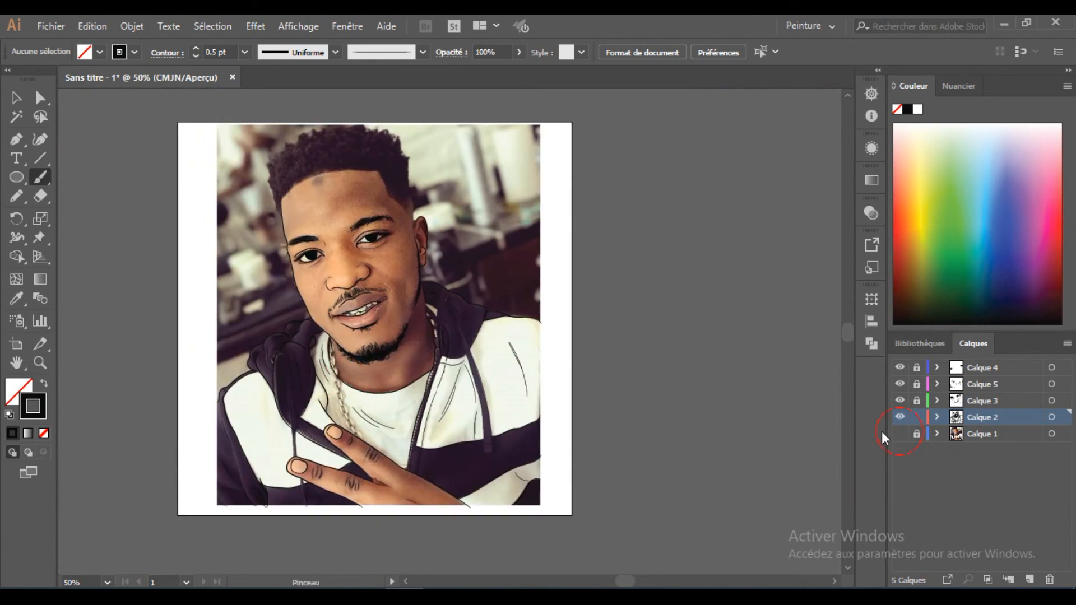
pyautogui.click(899, 434)
pyautogui.scroll(3, 373, 444)
pyautogui.scroll(-3, 399, 386)
pyautogui.scroll(-1, 398, 388)
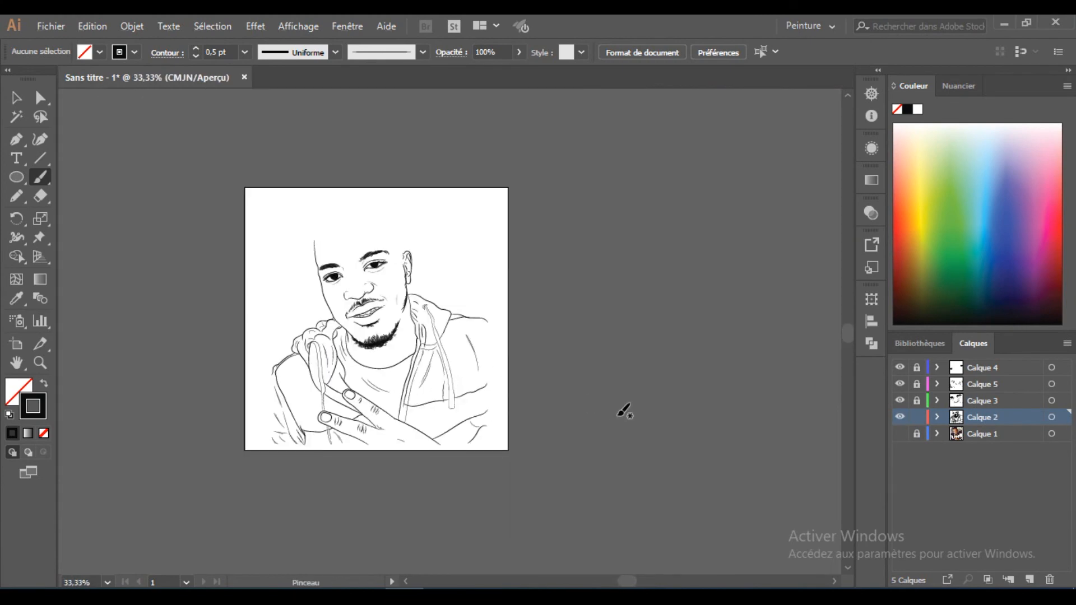
pyautogui.scroll(4, 605, 413)
pyautogui.click(899, 433)
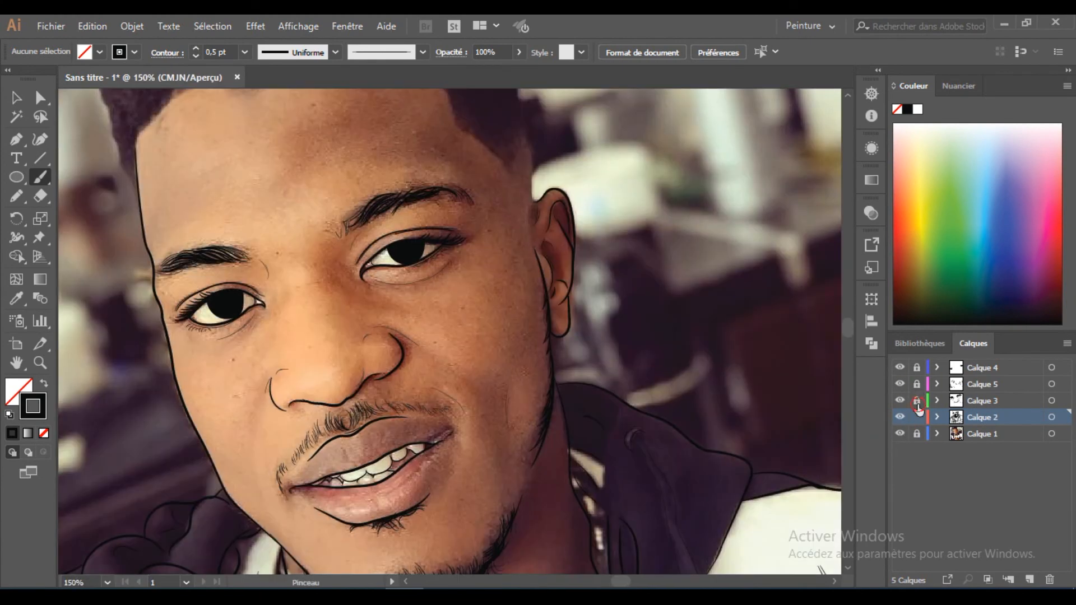
# - Unlock Calque 3 and trace the faint creases around the eyes and nose at 0.5 pt and 50% opacity
pyautogui.click(918, 401)
pyautogui.scroll(2, 249, 393)
pyautogui.moveTo(429, 213); pyautogui.dragTo(536, 210)
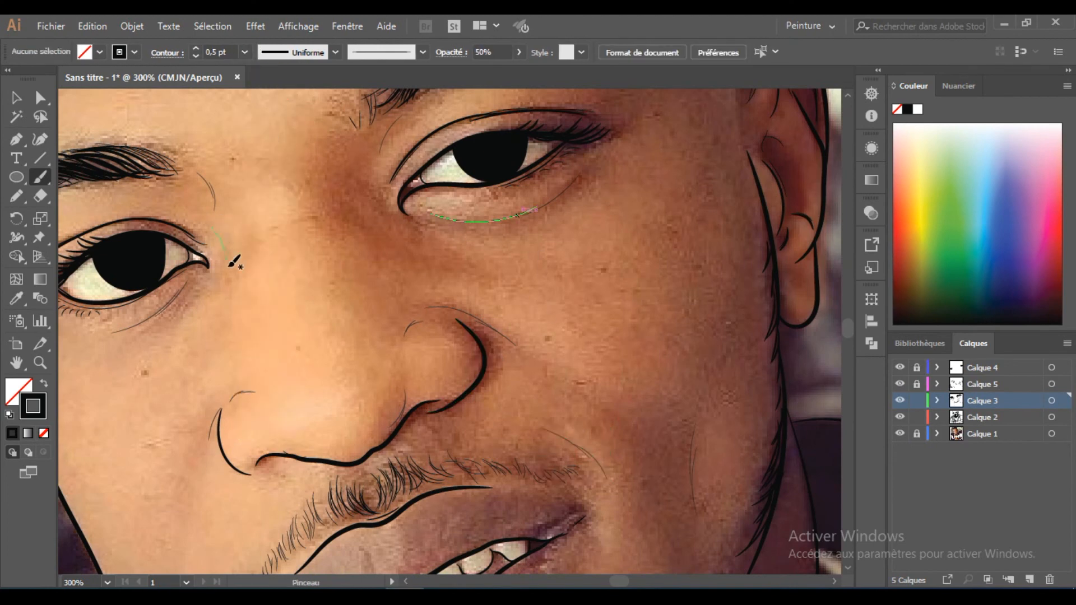
pyautogui.scroll(-2, 380, 242)
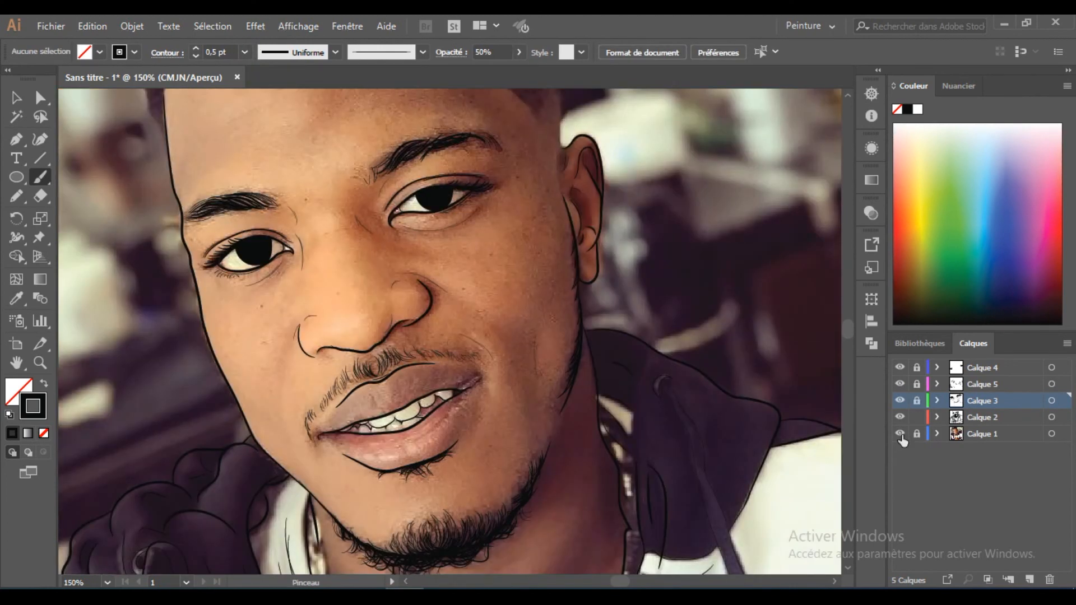
# - Review the drawing without the photo, lock Calque 3, make Calque 2 the active layer and show the photo again
pyautogui.click(900, 433)
pyautogui.click(917, 400)
pyautogui.scroll(-3, 559, 381)
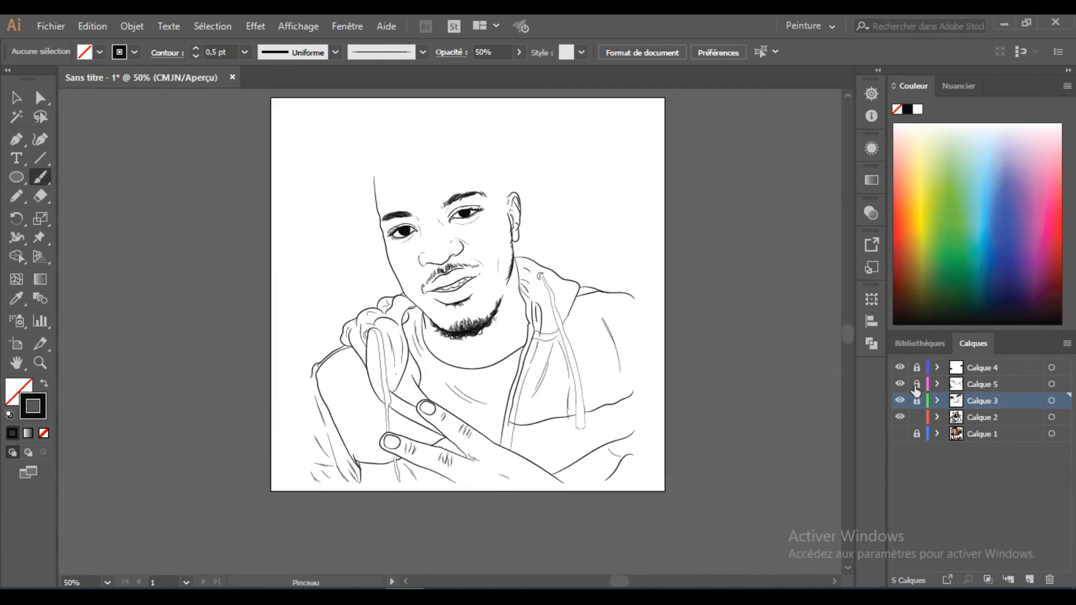
pyautogui.click(982, 417)
pyautogui.click(899, 434)
# - Trace the hairline with the Pencil tool from the face contour across the forehead and down to the right temple
pyautogui.scroll(5, 440, 225)
pyautogui.press('n')
pyautogui.scroll(2, 190, 379)
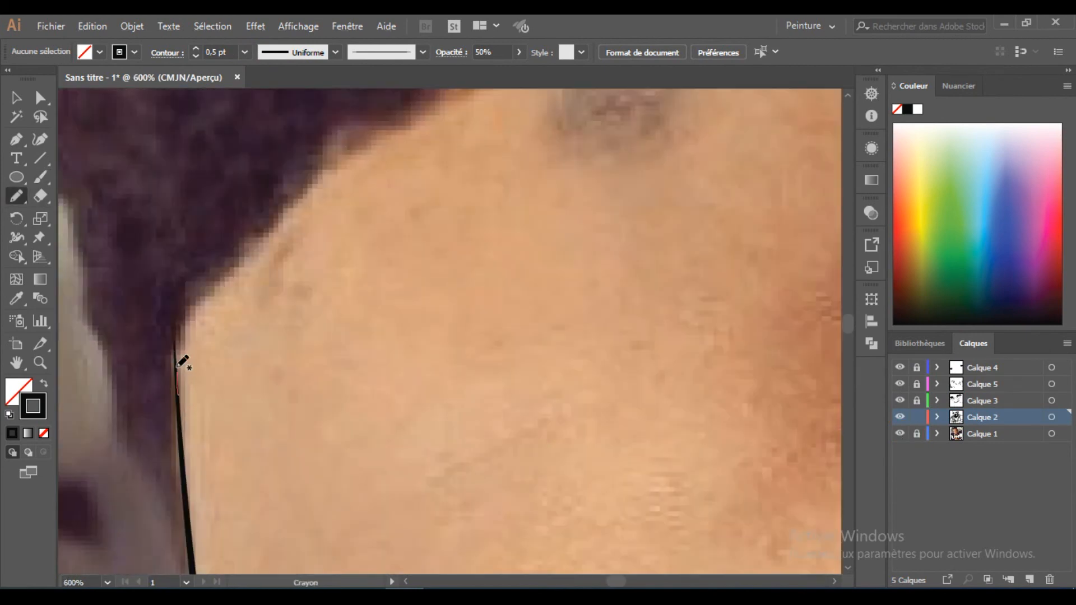
pyautogui.moveTo(327, 167); pyautogui.dragTo(331, 166)
pyautogui.scroll(-2, 181, 346)
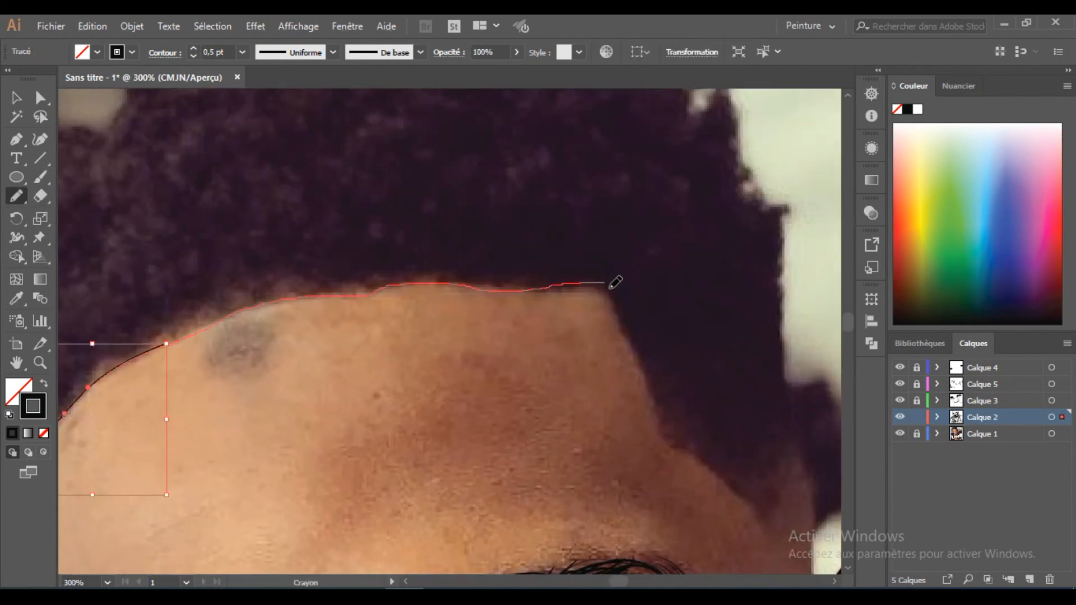
pyautogui.moveTo(654, 431); pyautogui.dragTo(656, 433)
# - Trace the hair's outer contour with the Pencil tool from the right temple over the curly top and down the left side, closing the shape
pyautogui.moveTo(655, 432); pyautogui.dragTo(240, 288)
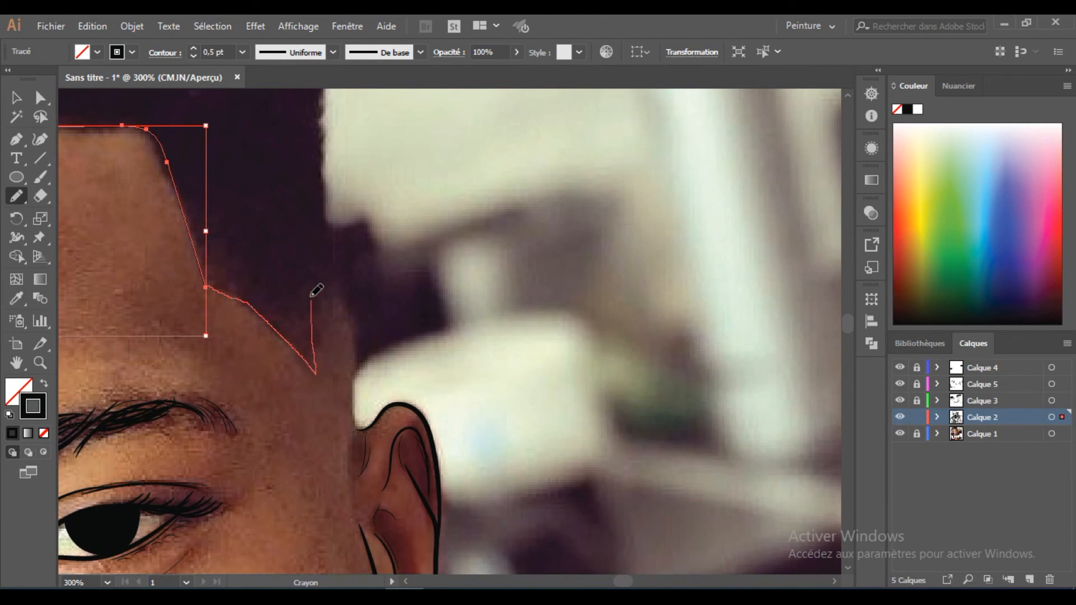
pyautogui.moveTo(332, 203); pyautogui.dragTo(317, 93)
pyautogui.scroll(-1, 464, 400)
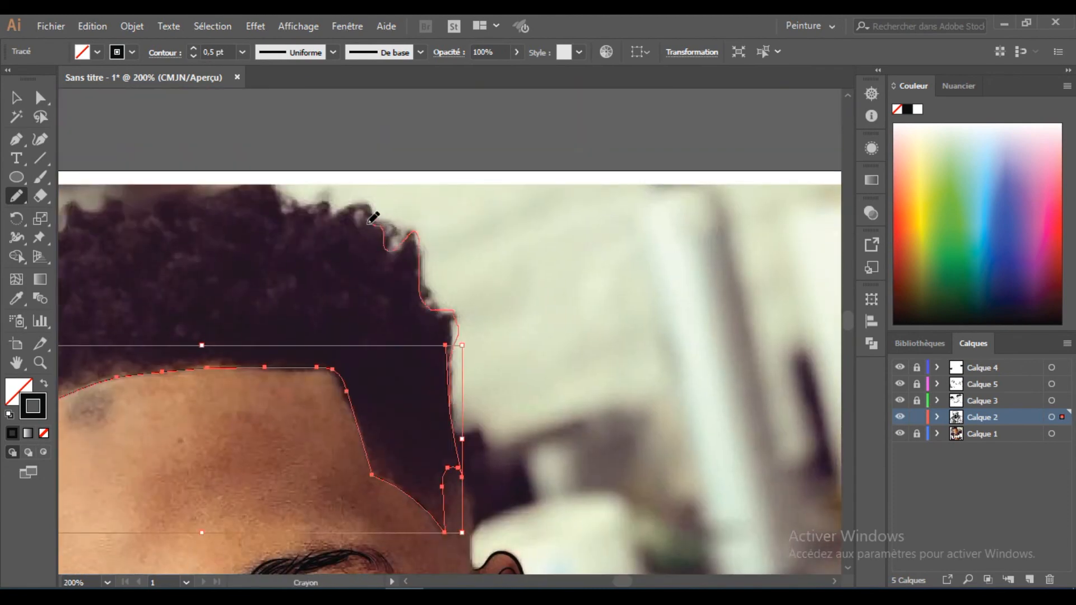
pyautogui.moveTo(371, 200); pyautogui.dragTo(329, 208)
pyautogui.moveTo(329, 208); pyautogui.dragTo(526, 216)
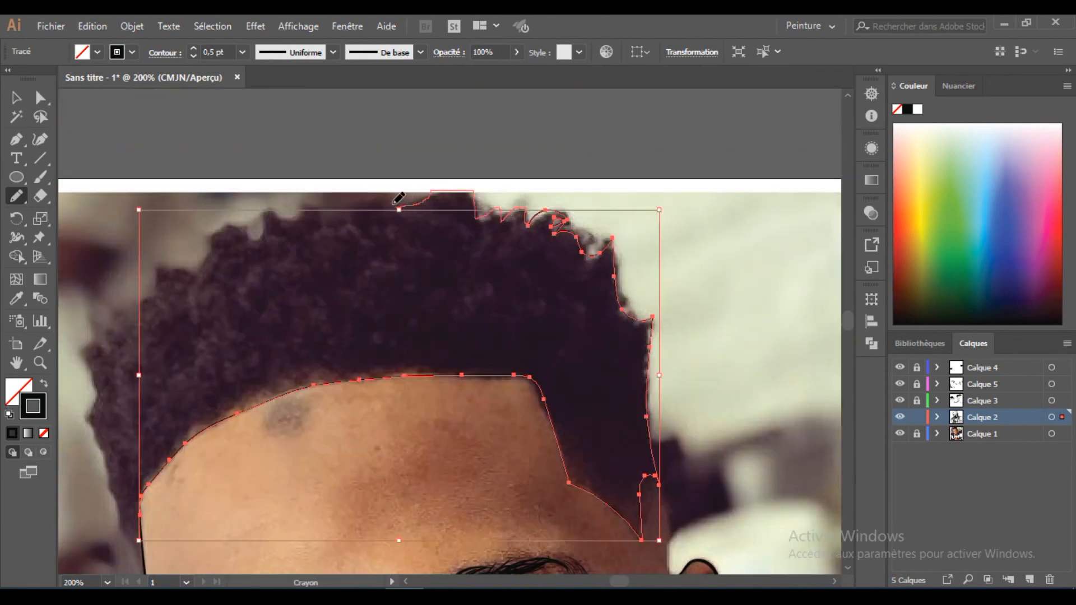
pyautogui.moveTo(192, 261); pyautogui.dragTo(192, 263)
pyautogui.moveTo(206, 263); pyautogui.dragTo(254, 188)
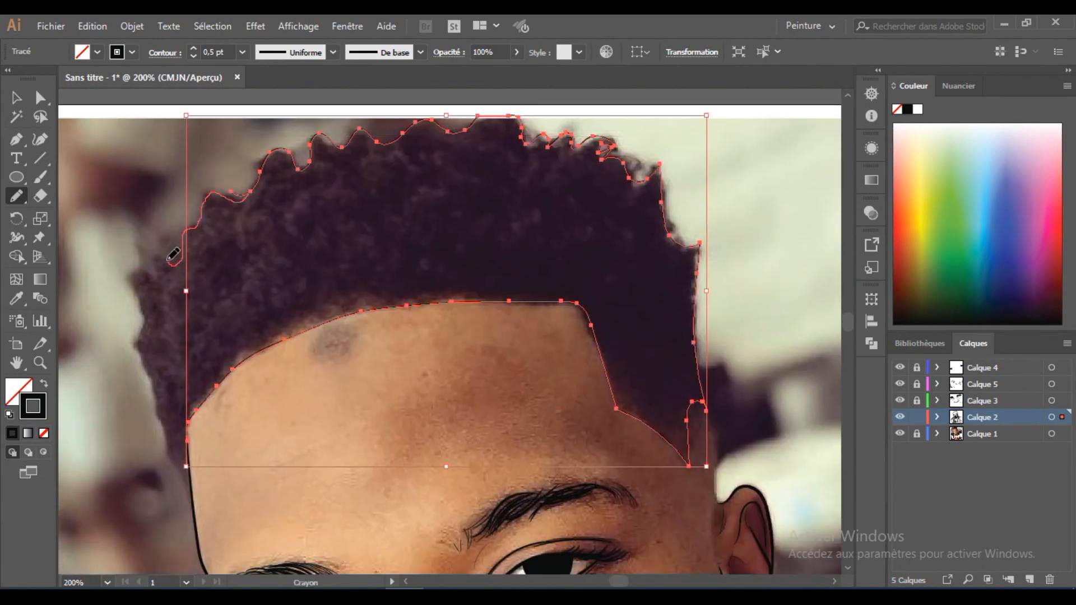
pyautogui.moveTo(173, 255); pyautogui.dragTo(160, 250)
pyautogui.moveTo(221, 296); pyautogui.dragTo(222, 193)
# - Fill the closed hair shape with solid black, deselect it and restore black as the stroke colour with no fill
pyautogui.hotkey('shift', 'x')
pyautogui.hotkey('ctrl', 'shift', 'a')
pyautogui.hotkey('ctrl', '-')
pyautogui.hotkey('ctrl', '-')
pyautogui.hotkey('ctrl', '-')
pyautogui.hotkey('shift', 'x')
pyautogui.scroll(2, 174, 364)
# - Paint small stray curls with the Paintbrush at 1 pt along the left, top and right edges of the black hair
pyautogui.moveTo(171, 288); pyautogui.dragTo(165, 343)
pyautogui.moveTo(191, 308); pyautogui.dragTo(216, 336)
pyautogui.moveTo(159, 454)
pyautogui.mouseDown()
pyautogui.moveTo(232, 207)
pyautogui.moveTo(372, 163)
pyautogui.moveTo(300, 184)
pyautogui.mouseUp()
pyautogui.scroll(5, 314, 224)
pyautogui.scroll(3, 168, 291)
pyautogui.moveTo(302, 263); pyautogui.dragTo(280, 230)
pyautogui.moveTo(358, 269); pyautogui.dragTo(336, 227)
pyautogui.scroll(1, 392, 241)
pyautogui.moveTo(434, 261); pyautogui.dragTo(377, 216)
pyautogui.moveTo(504, 213); pyautogui.dragTo(414, 236)
pyautogui.hscroll(3, 448, 337)
pyautogui.moveTo(286, 224)
pyautogui.mouseDown()
pyautogui.moveTo(451, 230)
pyautogui.moveTo(493, 247)
pyautogui.mouseUp()
pyautogui.hscroll(3, 449, 252)
pyautogui.moveTo(314, 236)
pyautogui.mouseDown()
pyautogui.moveTo(283, 249)
pyautogui.moveTo(364, 281)
pyautogui.moveTo(344, 273)
pyautogui.moveTo(359, 305)
pyautogui.moveTo(330, 314)
pyautogui.moveTo(344, 361)
pyautogui.mouseUp()
# - Draw the temple contour between the hair and the top of the ear as a 2 pt Paintbrush line
pyautogui.hotkey('ctrl', '-')
pyautogui.scroll(-10, 353, 216)
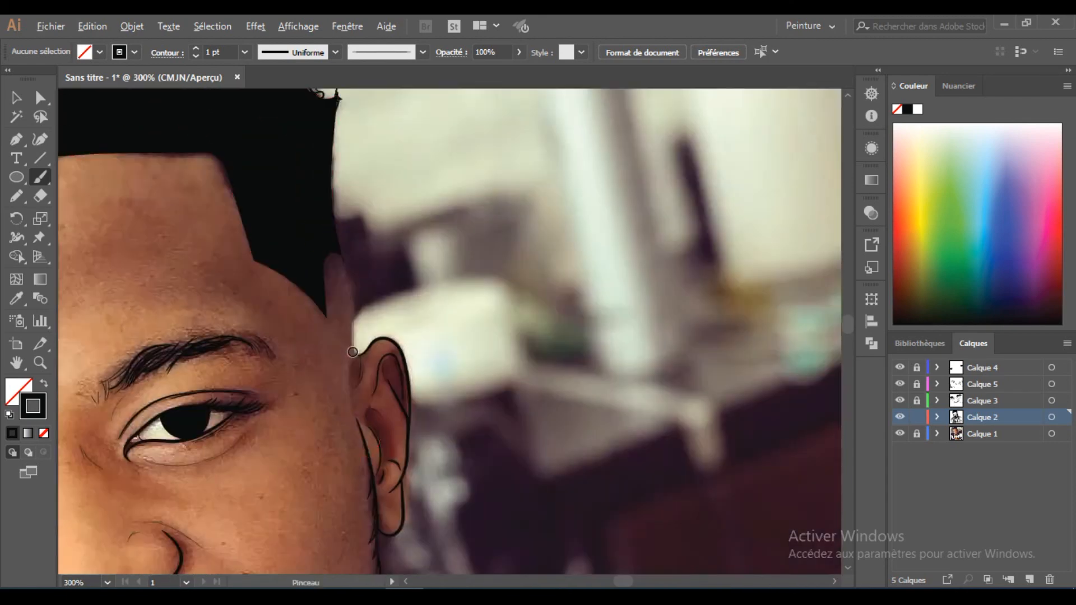
pyautogui.hotkey('ctrl', '+')
pyautogui.keyDown('ctrl'); pyautogui.click(336, 293); pyautogui.keyUp('ctrl')
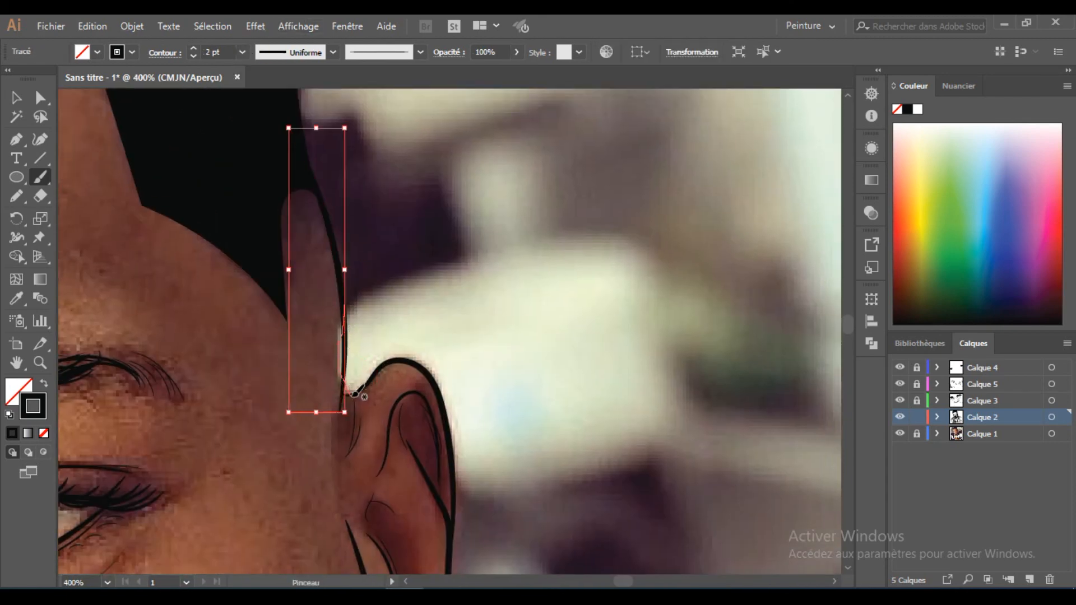
pyautogui.scroll(1, 355, 396)
pyautogui.keyDown('ctrl'); pyautogui.click(343, 316); pyautogui.keyUp('ctrl')
pyautogui.scroll(-2, 343, 316)
pyautogui.scroll(2, 314, 367)
# - Paint fine 0.5 pt hair strands over the sideburn between the black hair edge and the temple contour
pyautogui.moveTo(283, 370); pyautogui.dragTo(273, 211)
pyautogui.moveTo(280, 339); pyautogui.dragTo(268, 272)
pyautogui.moveTo(280, 189)
pyautogui.mouseDown()
pyautogui.moveTo(311, 308)
pyautogui.moveTo(334, 260)
pyautogui.mouseUp()
pyautogui.moveTo(288, 154); pyautogui.dragTo(305, 213)
pyautogui.moveTo(330, 292)
pyautogui.mouseDown()
pyautogui.moveTo(324, 245)
pyautogui.moveTo(272, 305)
pyautogui.mouseUp()
# - Hide the photo layer Calque 1 and review the filled hair and the whole line drawing
pyautogui.scroll(-4, 277, 376)
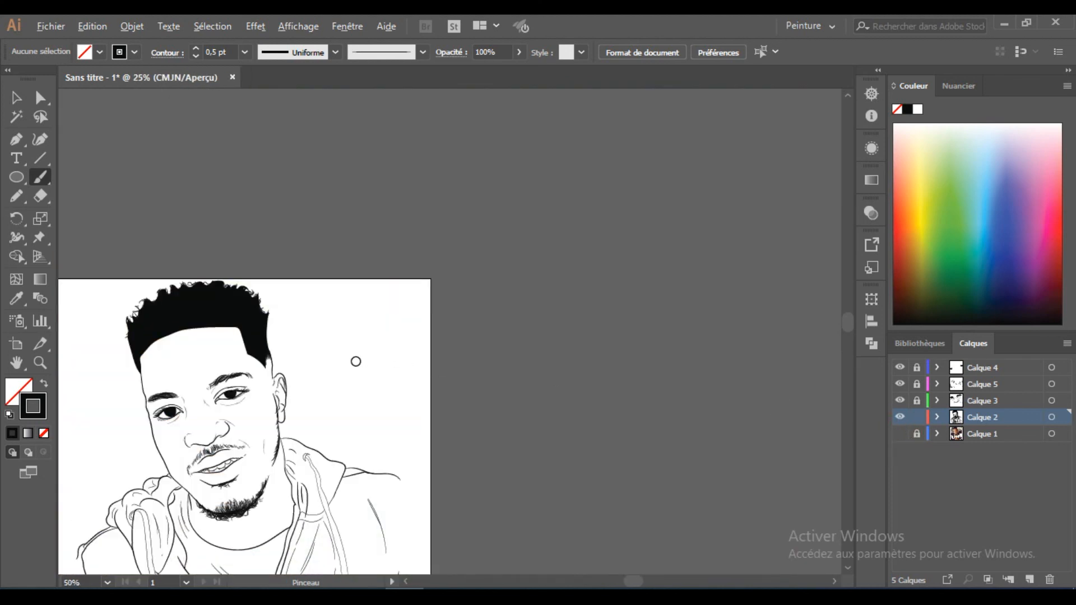
pyautogui.scroll(-2, 355, 362)
pyautogui.scroll(1, 422, 288)
pyautogui.scroll(-2, 448, 297)
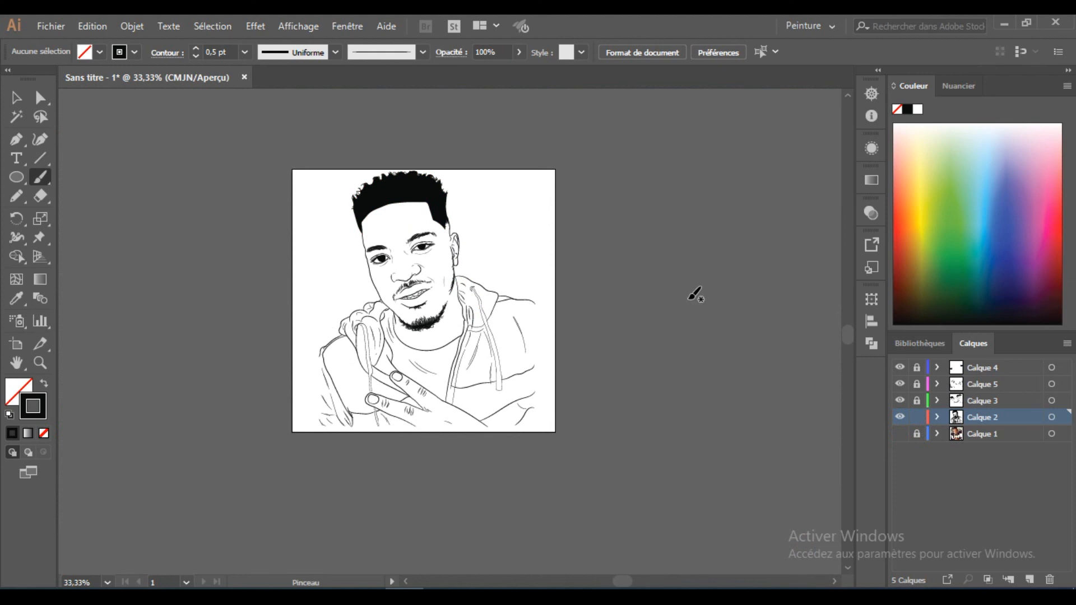
# - Lock Calque 2, unlock and activate Calque 3, show the photo and trace faint neck creases at 0.5 pt and 50% opacity
pyautogui.click(917, 401)
pyautogui.scroll(3, 437, 258)
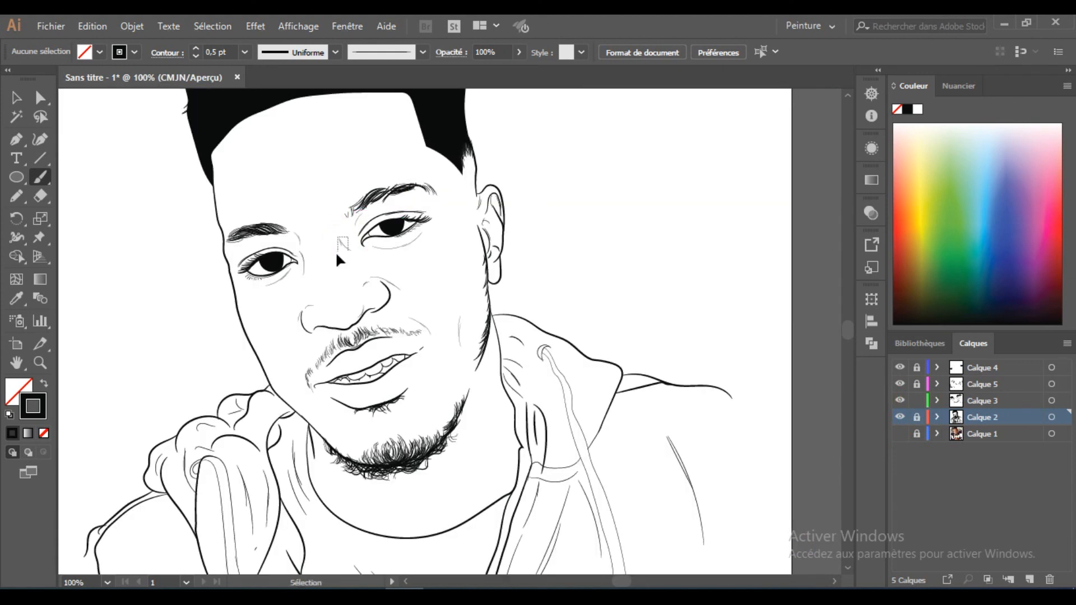
pyautogui.scroll(-3, 331, 248)
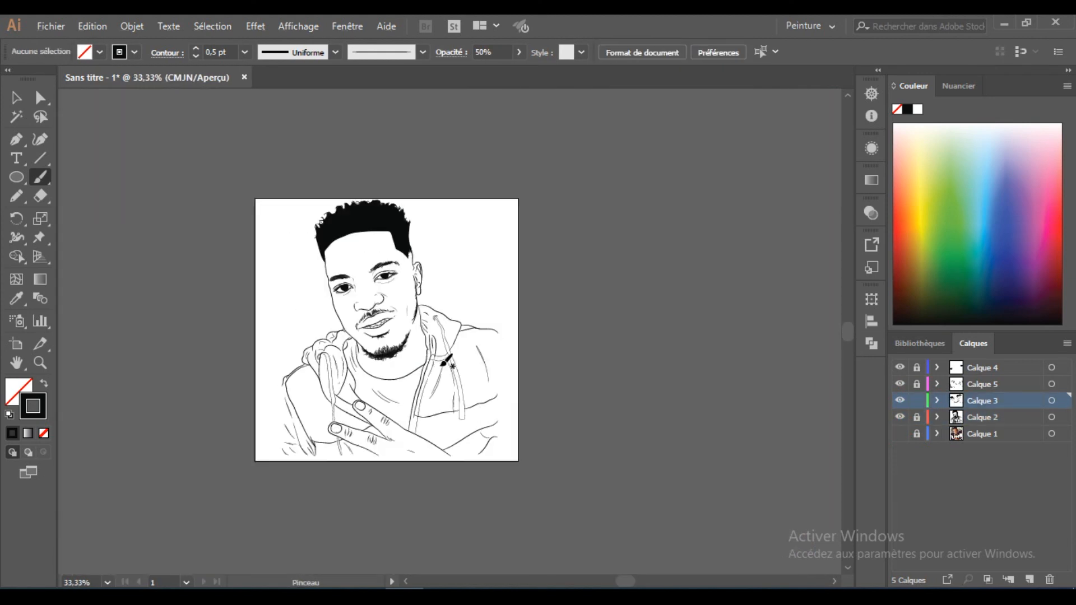
pyautogui.moveTo(452, 308); pyautogui.dragTo(485, 298)
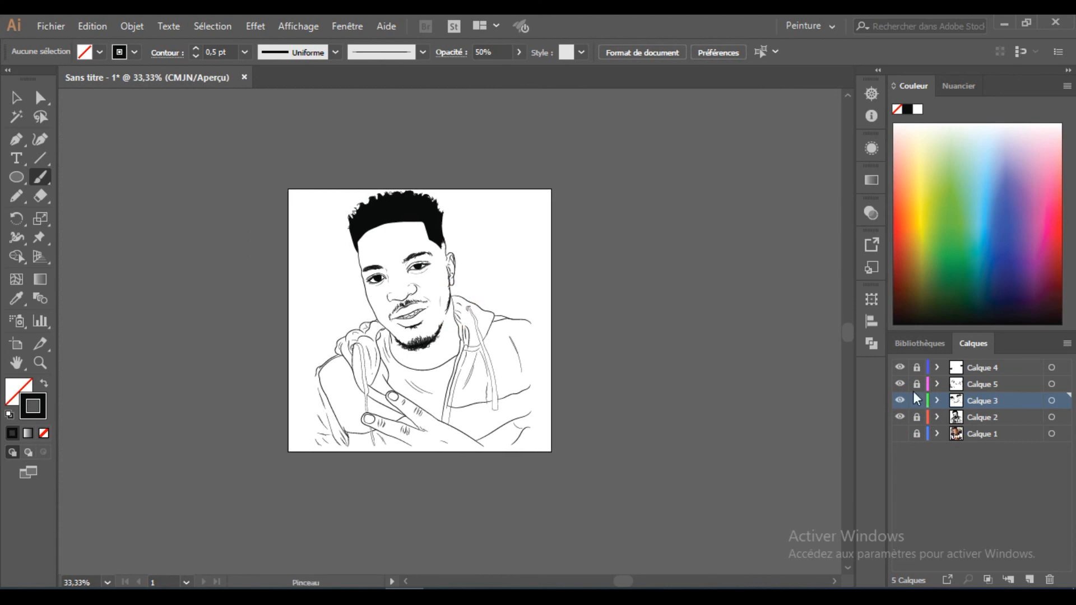
pyautogui.click(900, 434)
pyautogui.scroll(3, 454, 336)
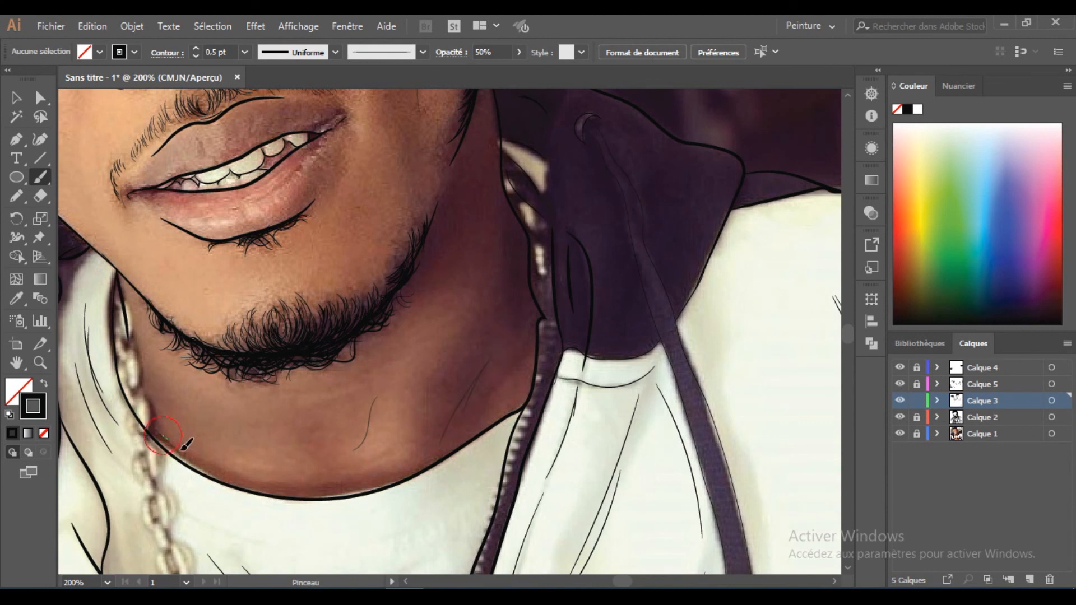
# - Hide the photo layer Calque 1, review the finished portrait and start saving the document as a new file
pyautogui.click(900, 434)
pyautogui.scroll(-5, 464, 394)
pyautogui.scroll(-2, 554, 352)
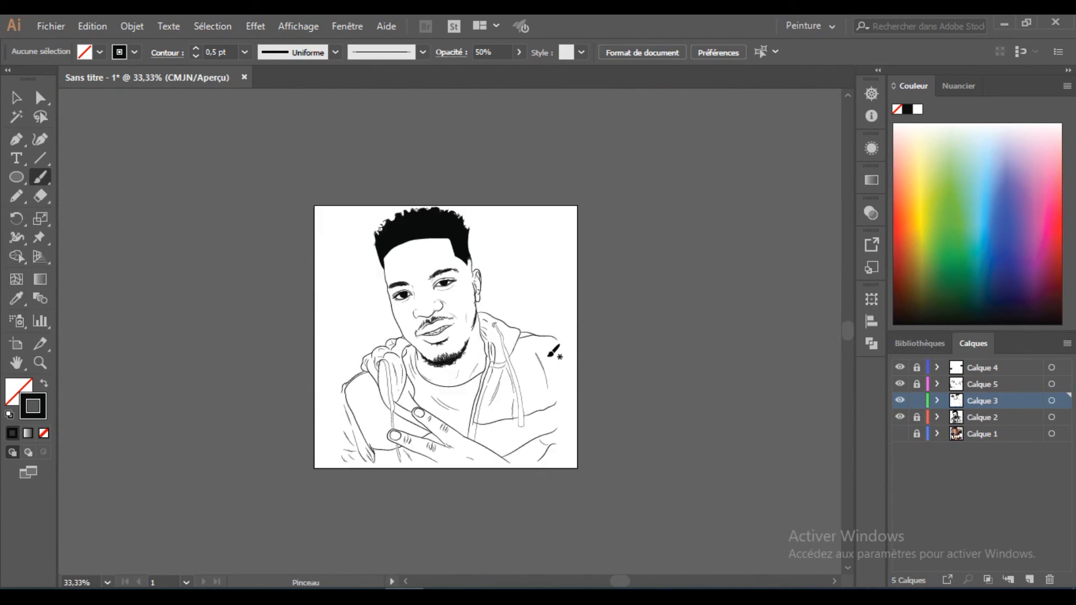
pyautogui.click(49, 26)
pyautogui.click(100, 170)
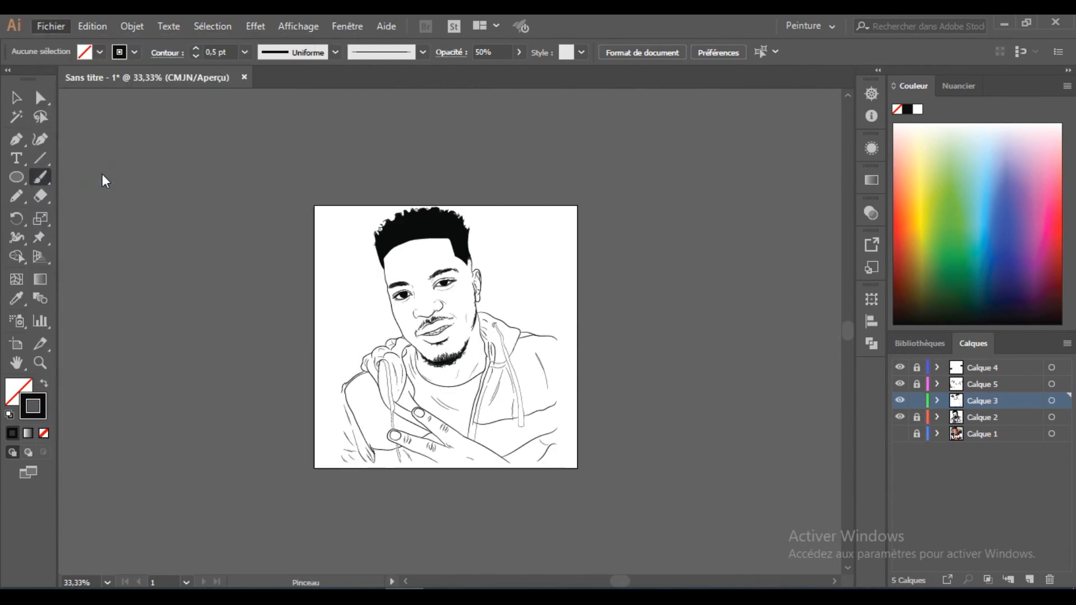